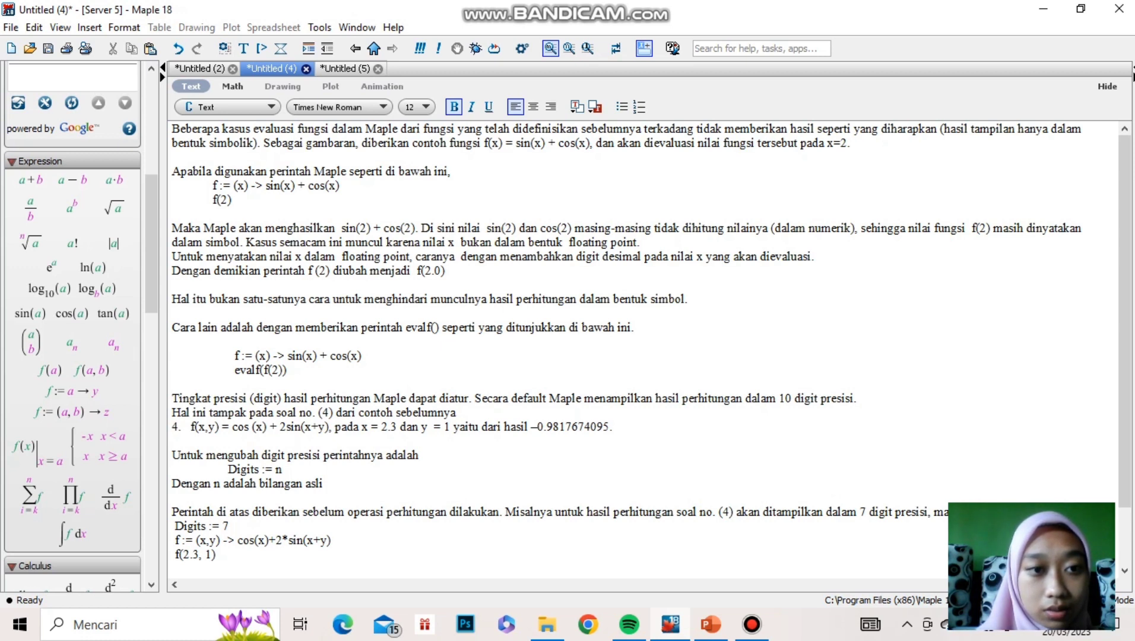
# Step: Copy the definition f := (x) -> sin(x) + cos(x) from the notes into the Untitled (5) worksheet and execute it
pyautogui.hotkey('shift', 'End')
pyautogui.hotkey('ctrl', 'c')
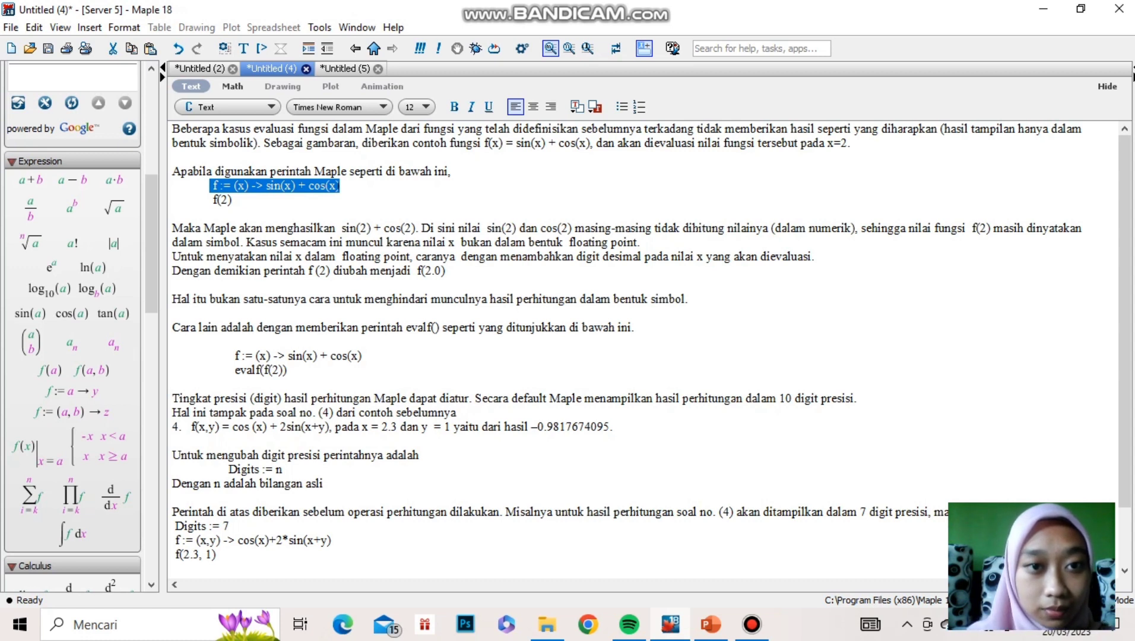
pyautogui.click(345, 69)
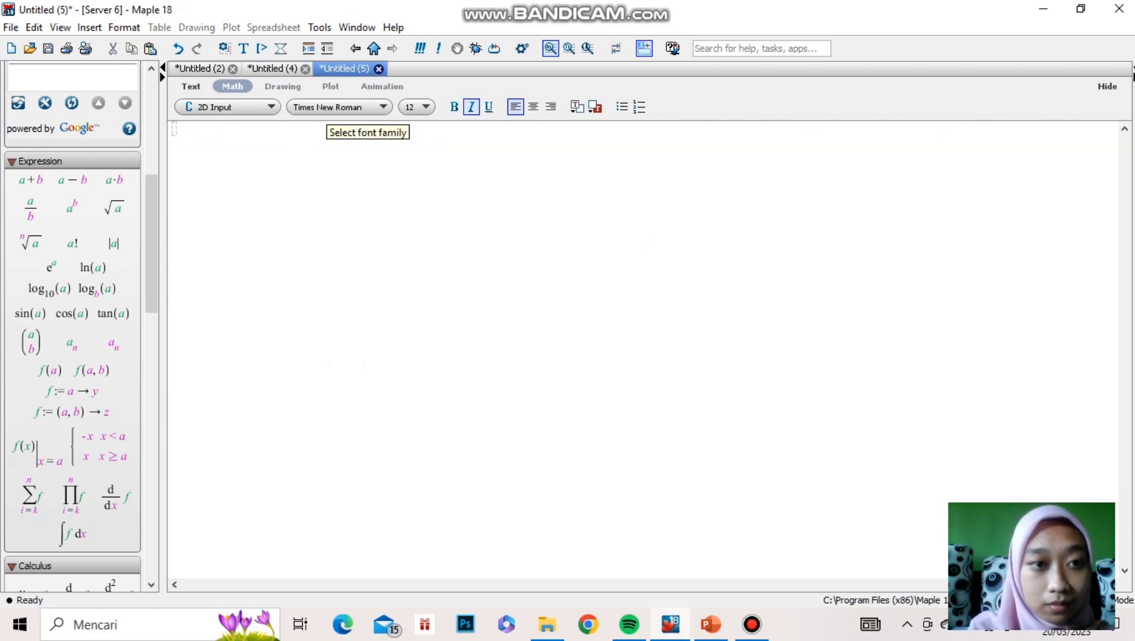
pyautogui.hotkey('ctrl', 'v')
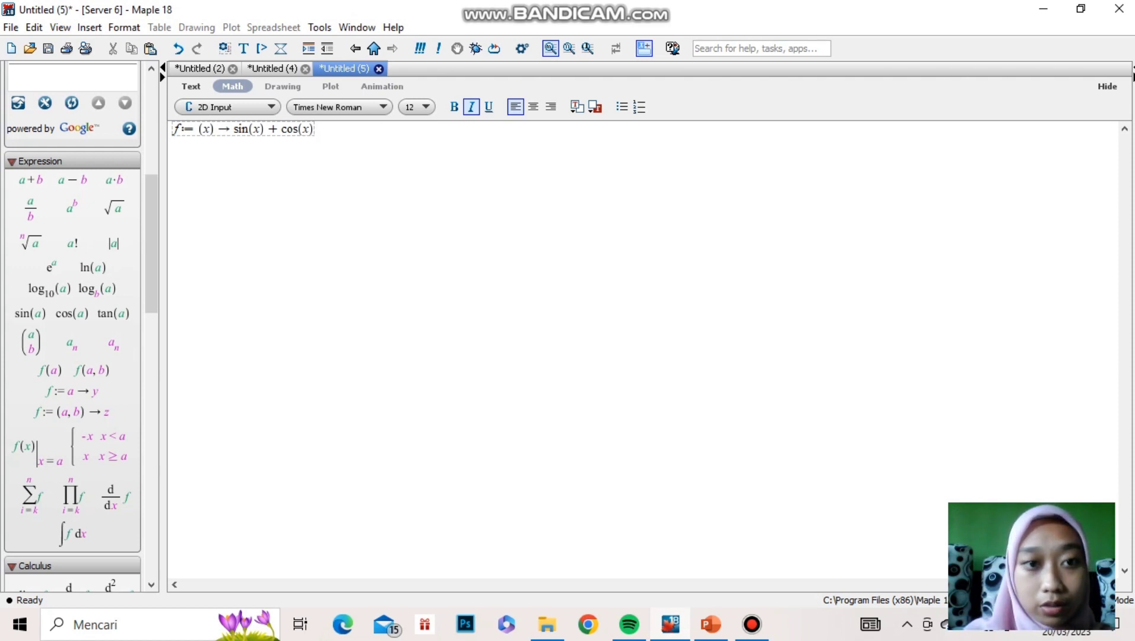
pyautogui.press('Return')
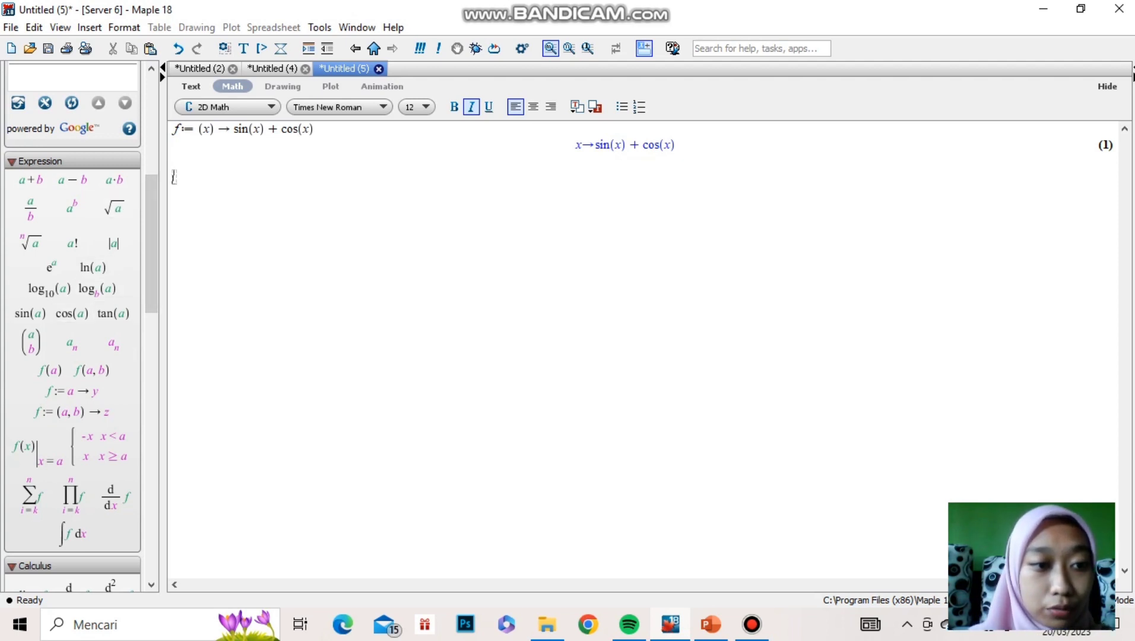
# Step: Evaluate f(2) on the next line of the worksheet using the f(a) expression template
pyautogui.click(49, 370)
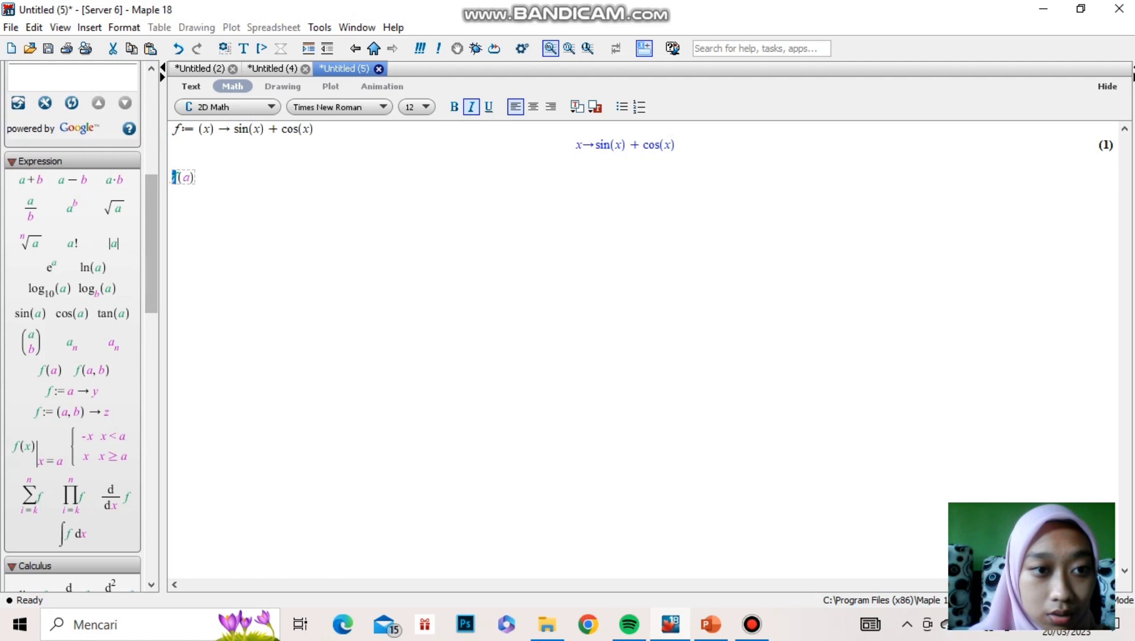
pyautogui.press('Tab')
pyautogui.write('2')
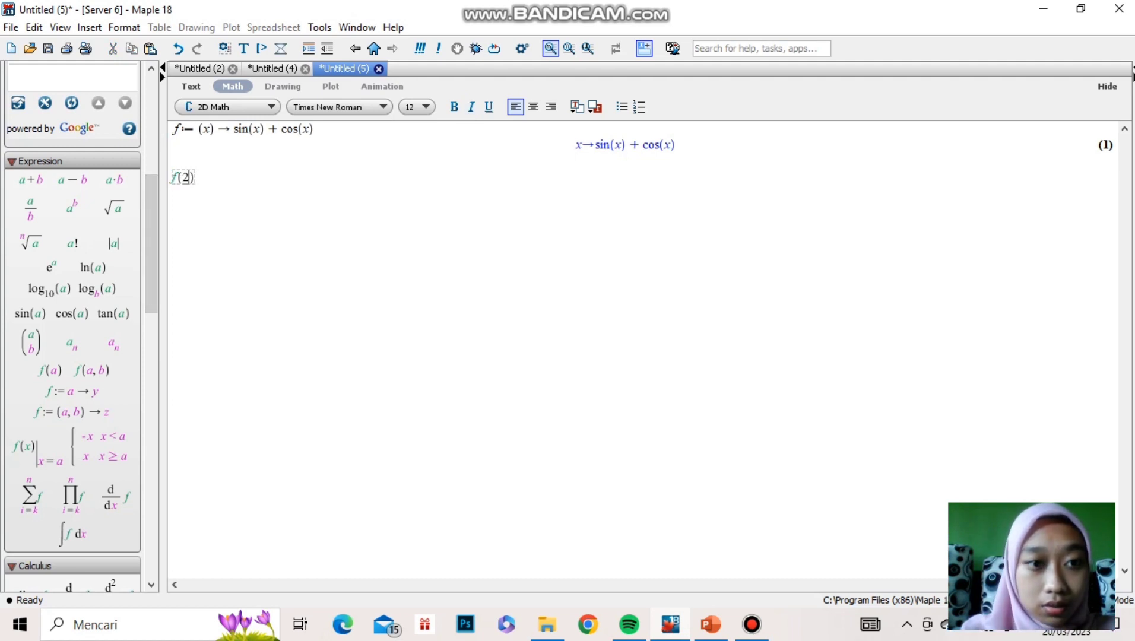
pyautogui.press('Return')
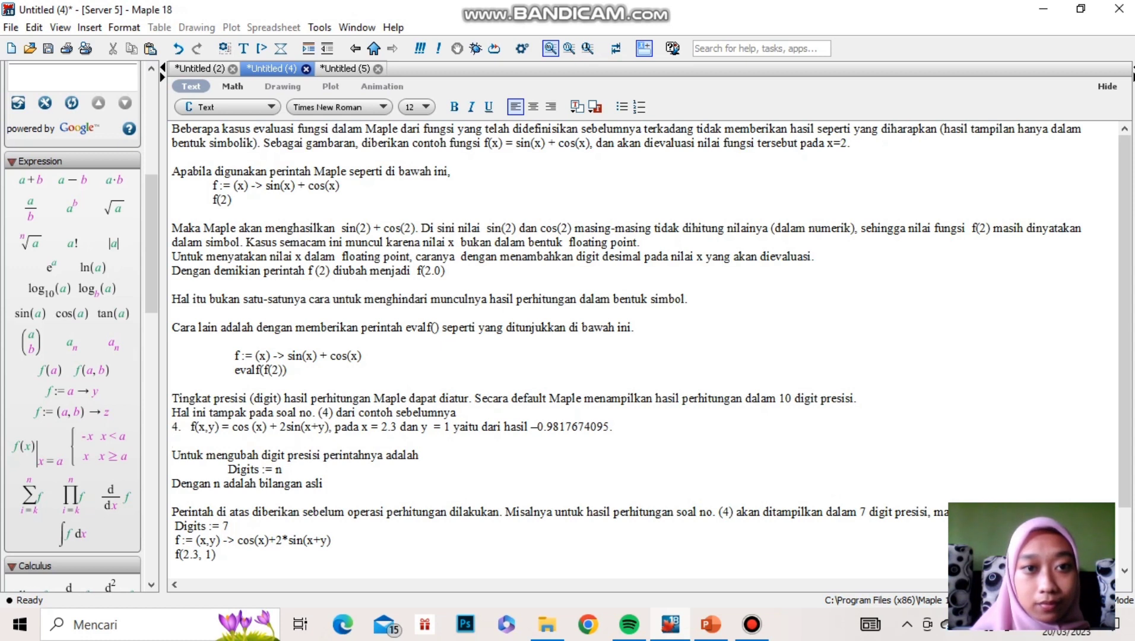
# Step: Evaluate the function with a floating-point argument as f(2.0) in the Untitled (5) worksheet
pyautogui.click(345, 69)
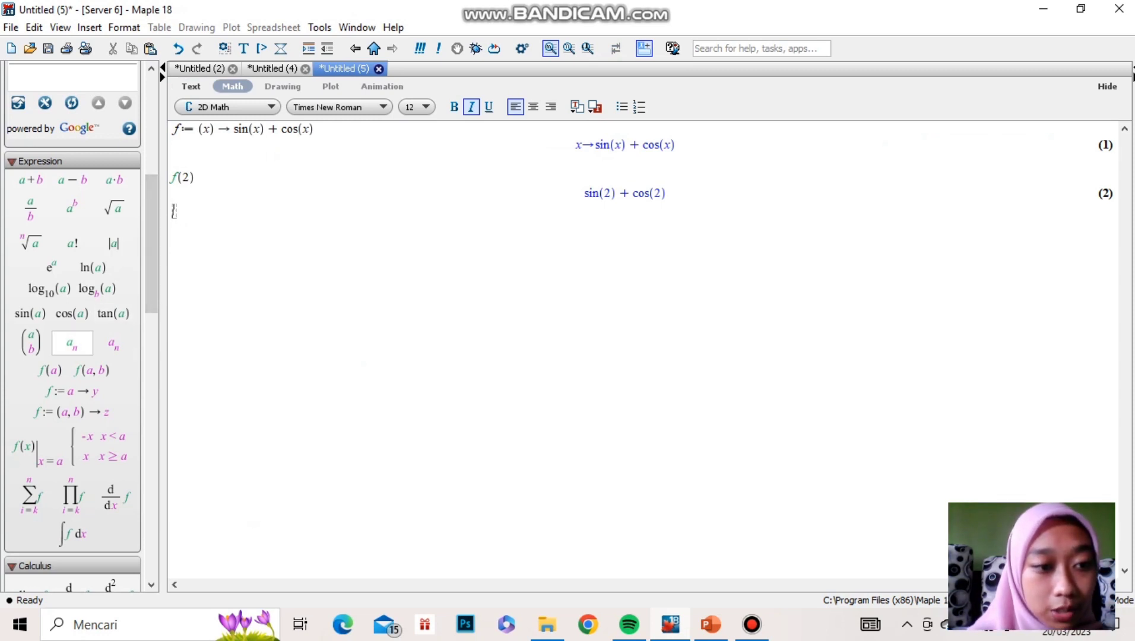
pyautogui.click(49, 370)
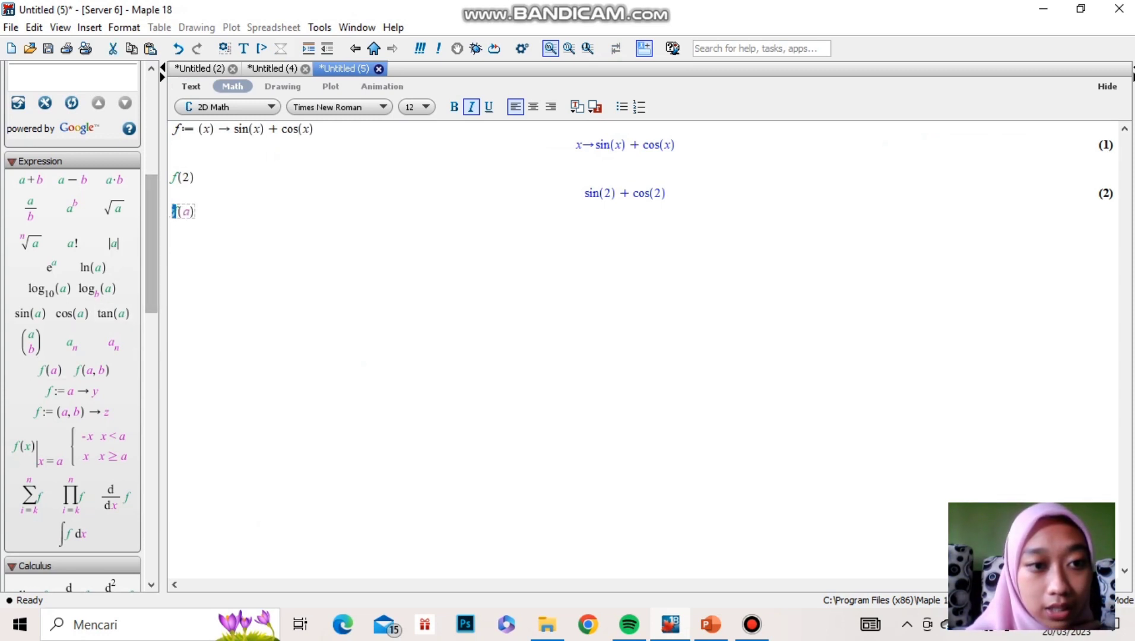
pyautogui.click(190, 212)
pyautogui.press('BackSpace')
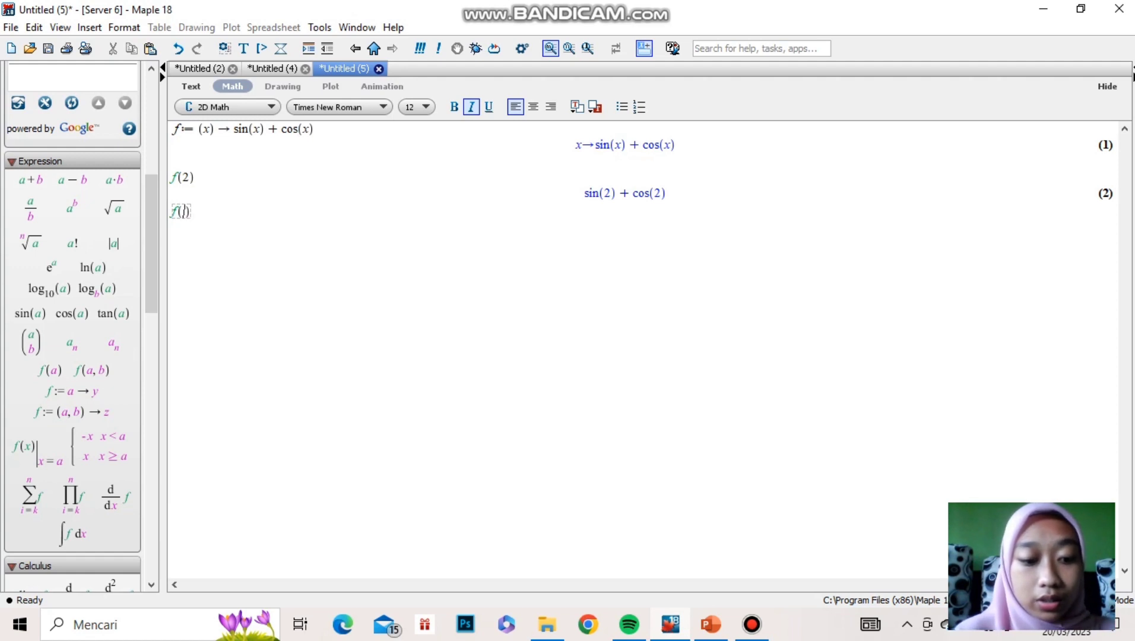
pyautogui.write('2')
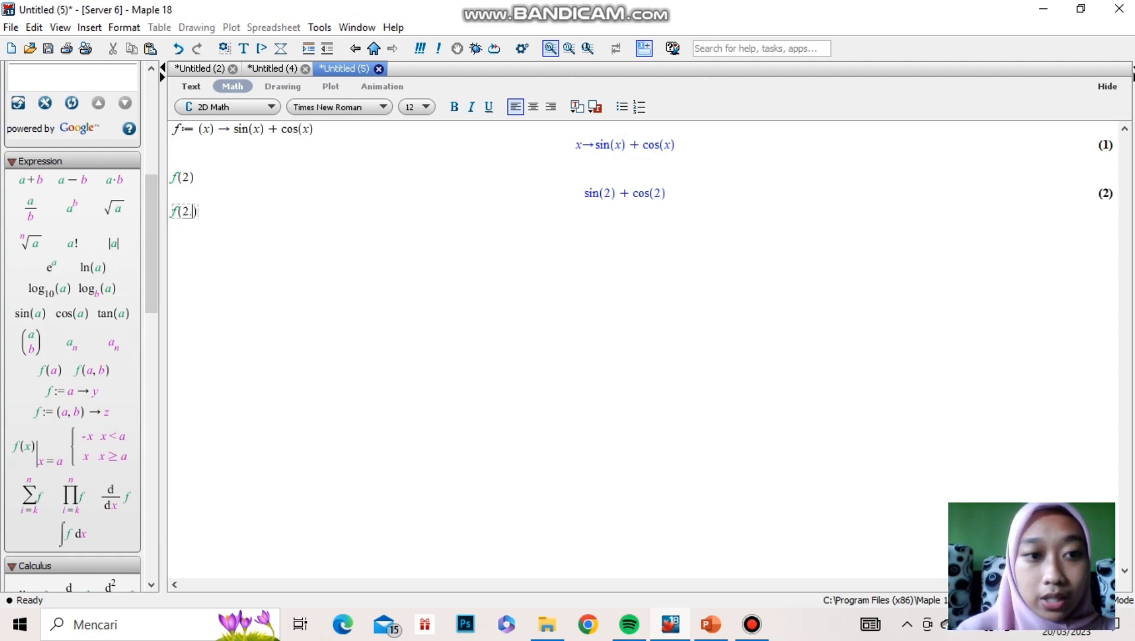
pyautogui.write('.0')
pyautogui.press('Right')
pyautogui.press('Return')
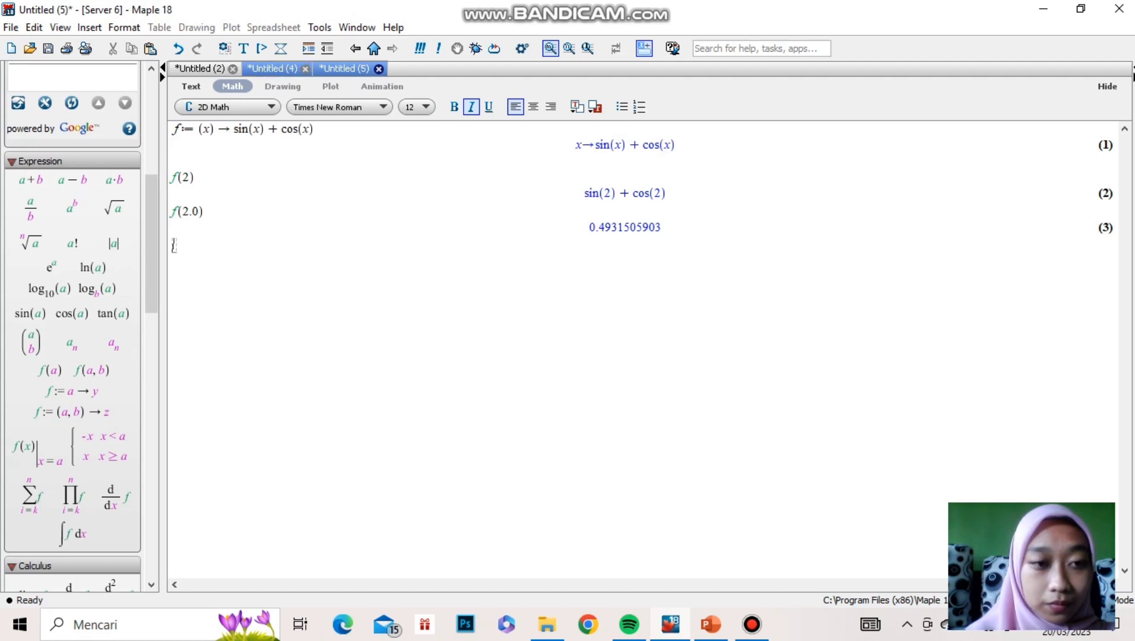
# Step: Look up the evalf() command in the Untitled (4) notes and evaluate evalf(f(2)) in the Untitled (5) worksheet
pyautogui.click(271, 69)
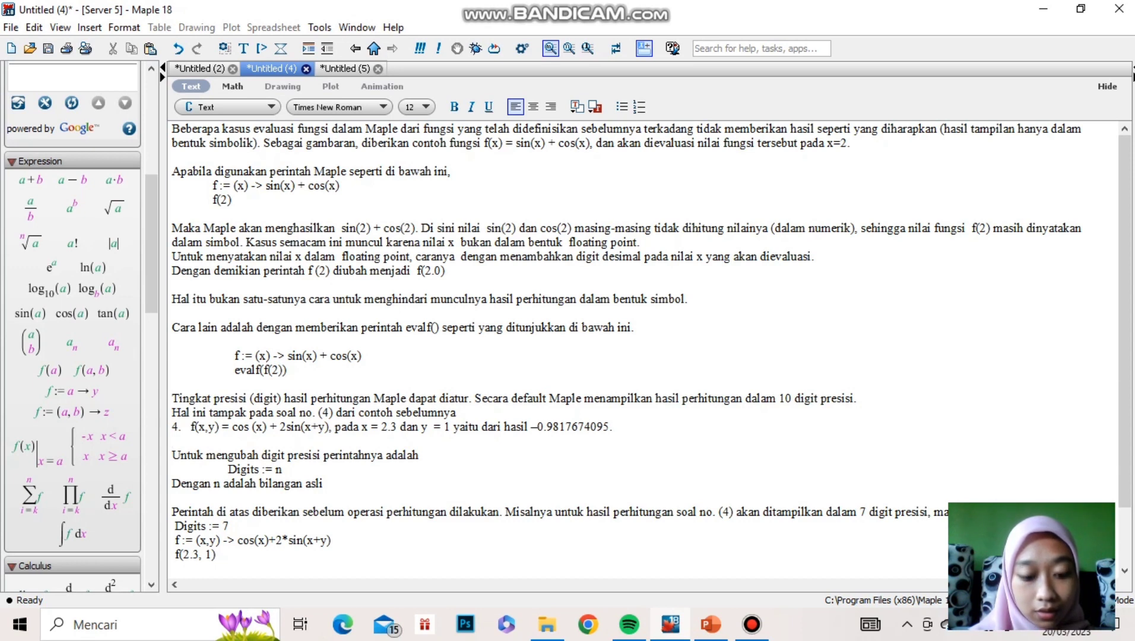
pyautogui.moveTo(406, 328); pyautogui.dragTo(439, 328)
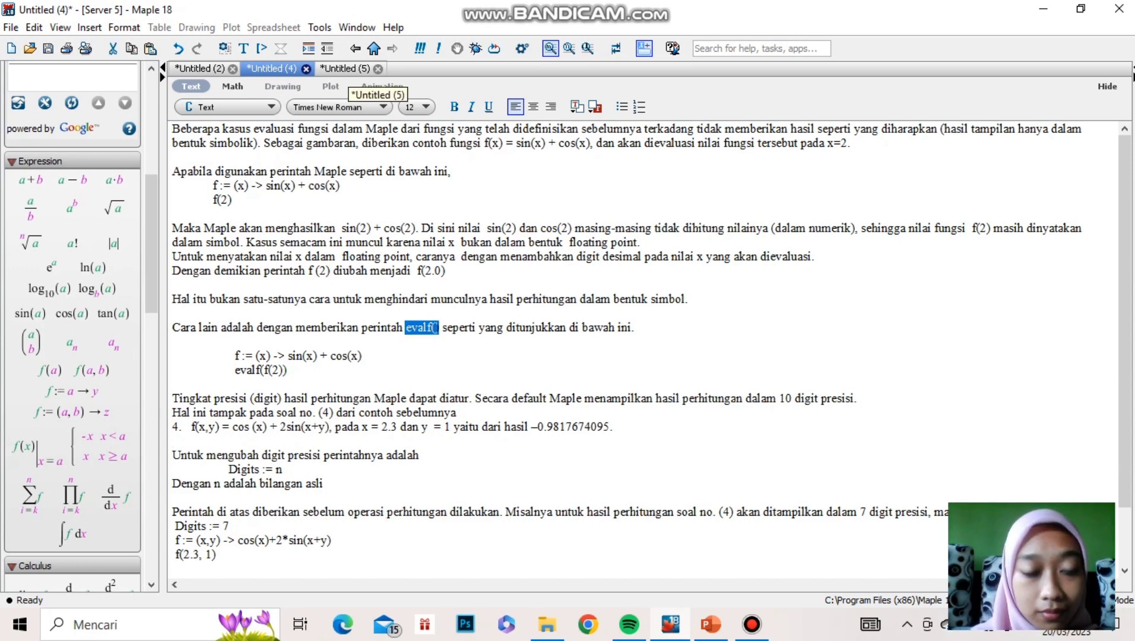
pyautogui.click(344, 69)
pyautogui.write('evalf()')
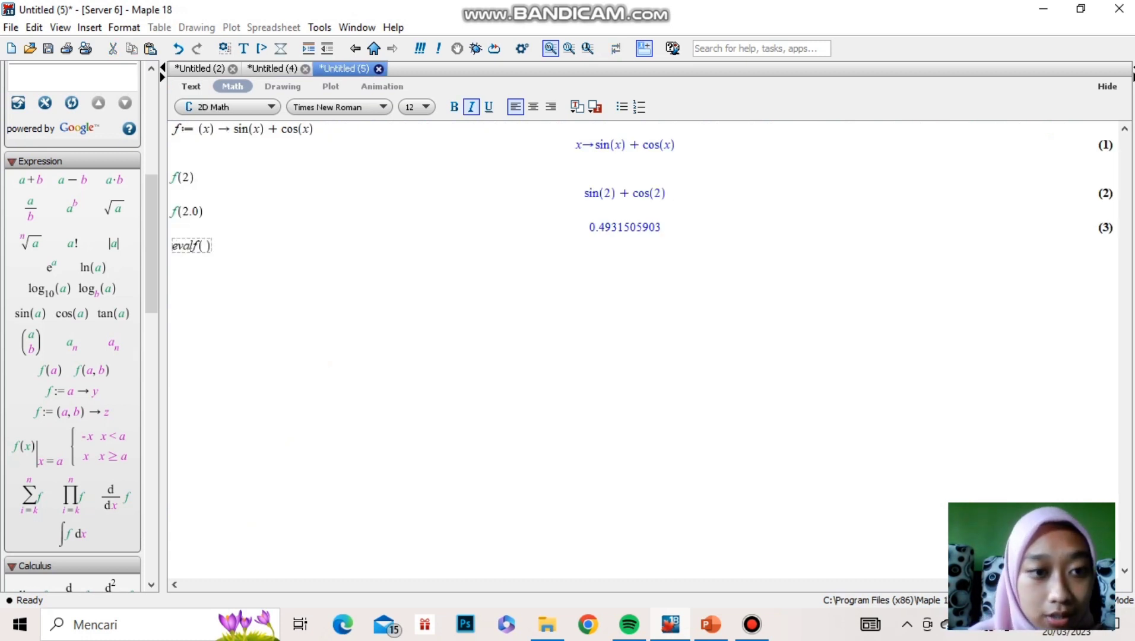
pyautogui.click(49, 370)
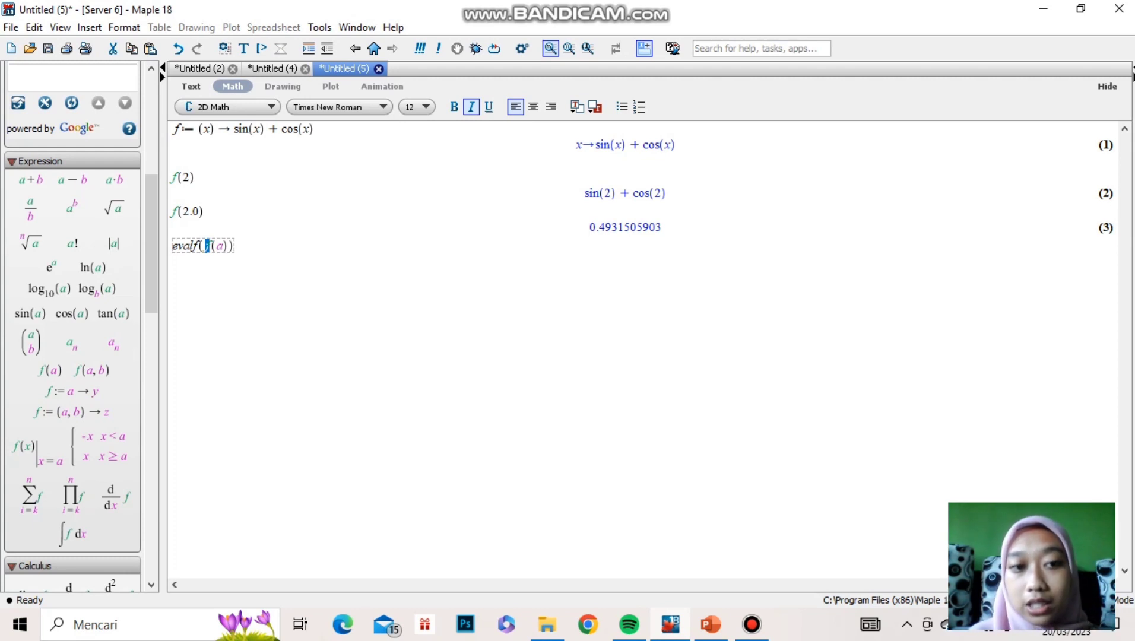
pyautogui.click(223, 246)
pyautogui.press('BackSpace')
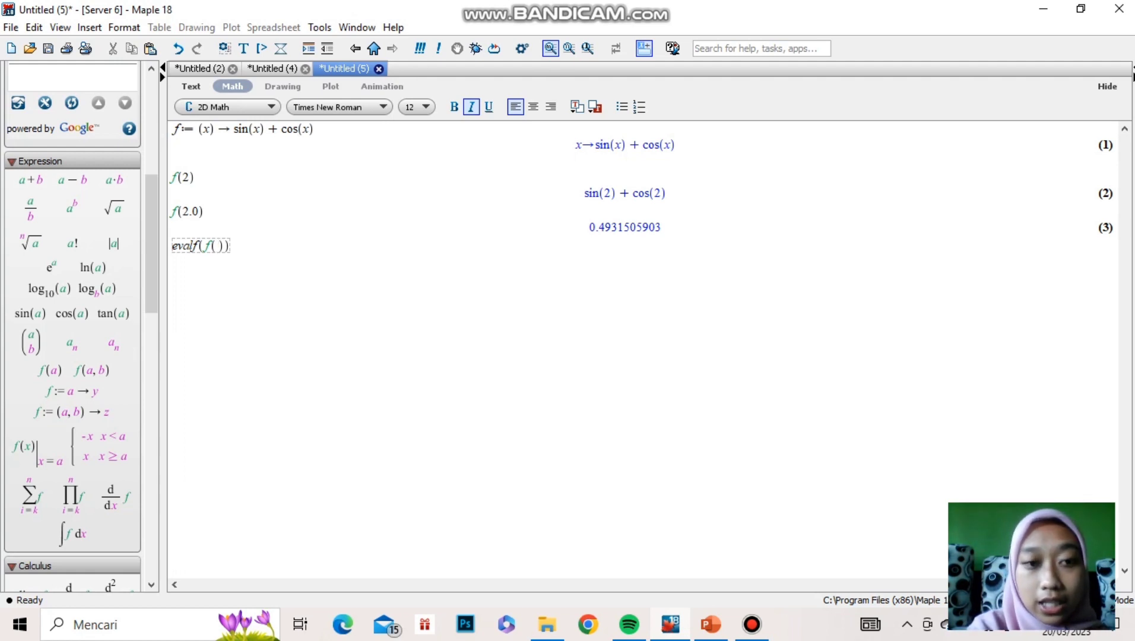
pyautogui.write('2')
pyautogui.press('Return')
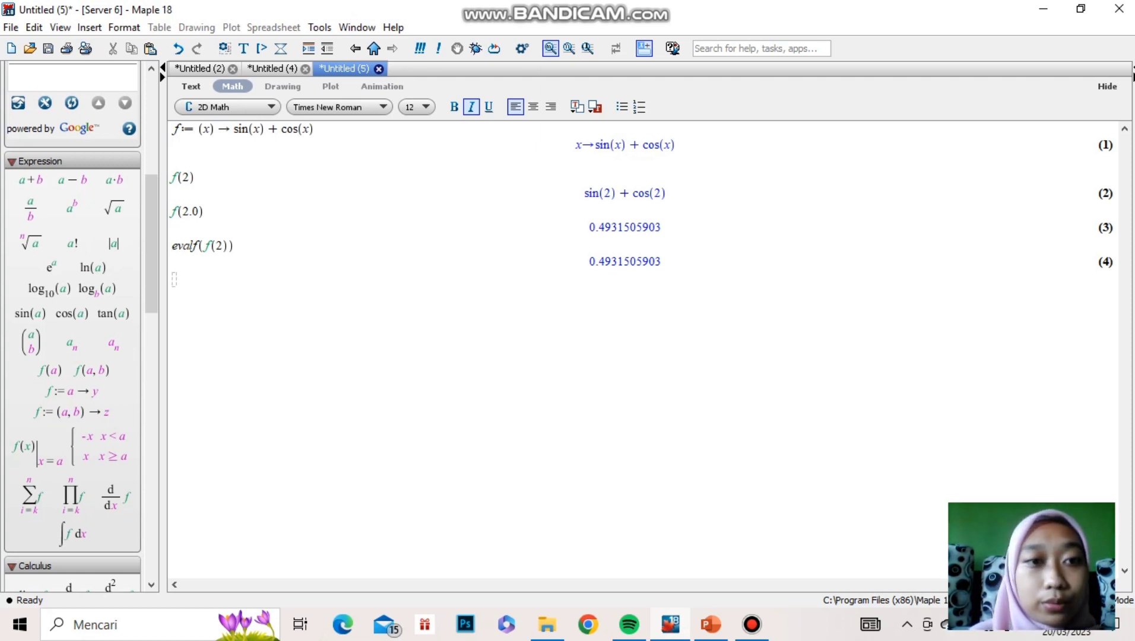
# Step: Copy the precision command Digits := 7 from the Untitled (4) notes into the Untitled (5) worksheet and execute it
pyautogui.click(272, 68)
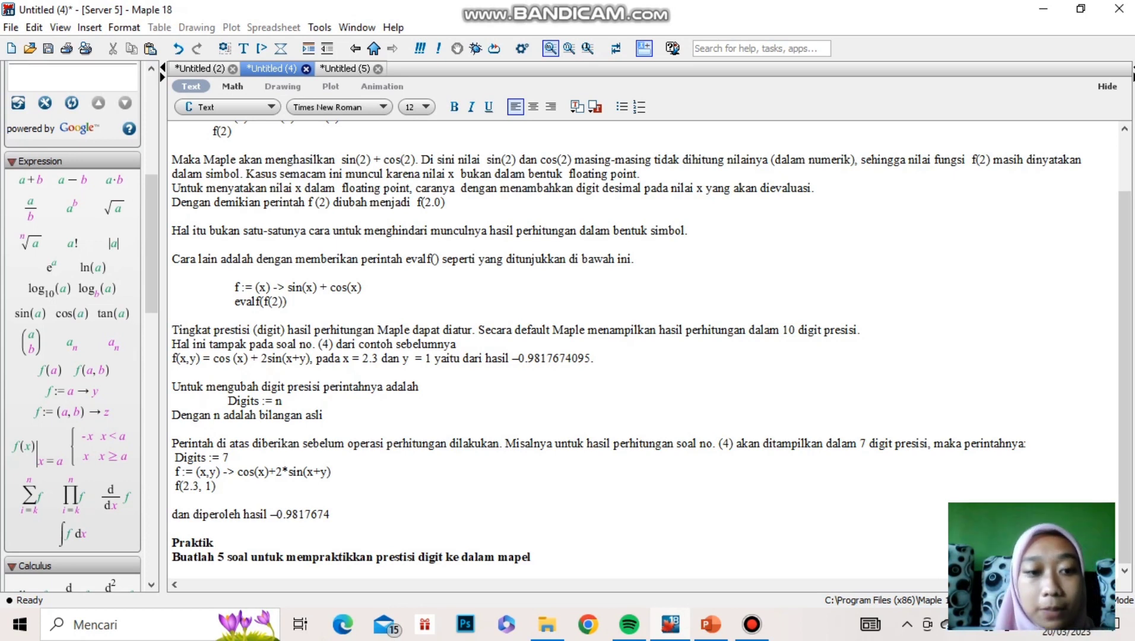
pyautogui.moveTo(183, 462); pyautogui.dragTo(506, 459)
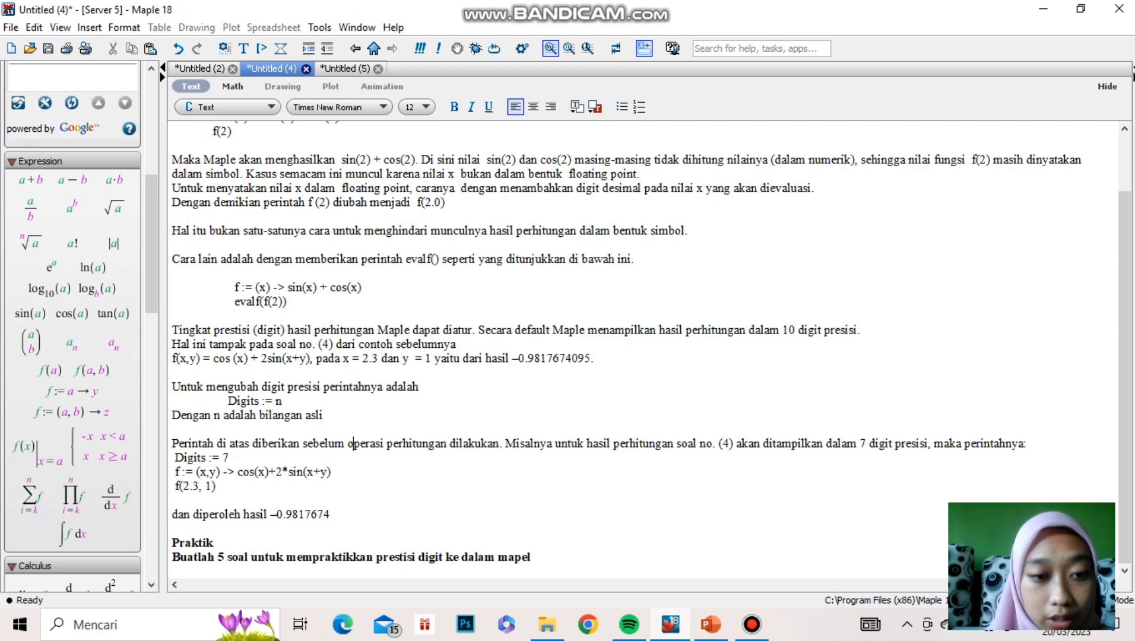
pyautogui.click(229, 458)
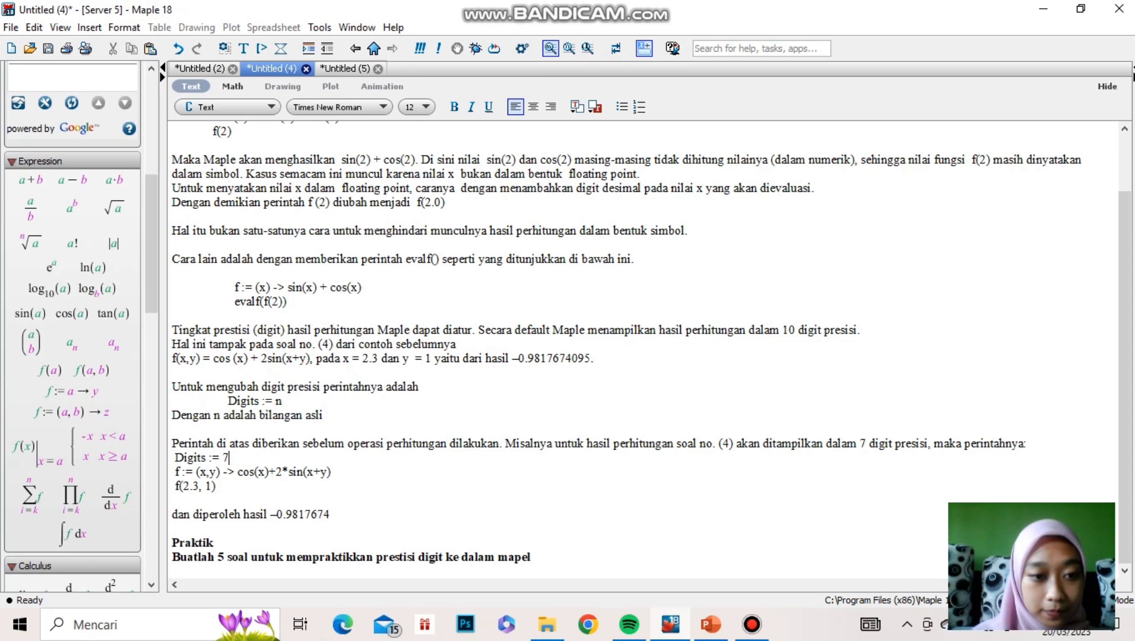
pyautogui.hotkey('shift', 'Home')
pyautogui.hotkey('ctrl', 'c')
pyautogui.hotkey('ctrl', 'Tab')
pyautogui.hotkey('ctrl', 'v')
pyautogui.press('Return')
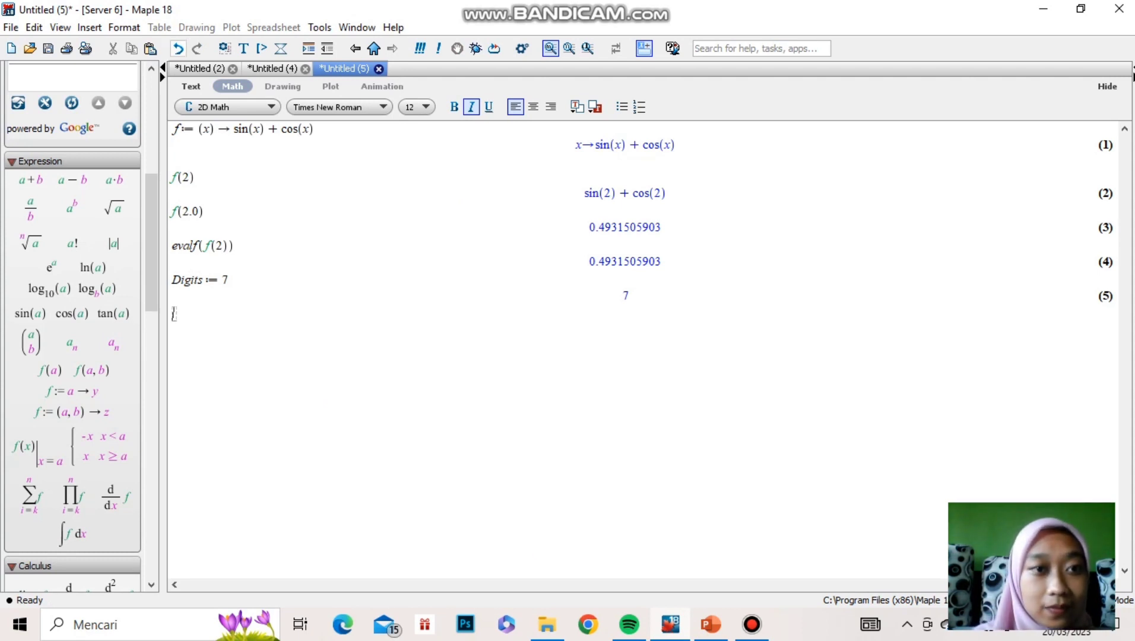
# Step: Copy the two-variable definition f := (x,y) -> cos(x)+2*sin(x+y) from the notes into the Untitled (5) worksheet and execute it
pyautogui.hotkey('ctrl', 'shift', 'Tab')
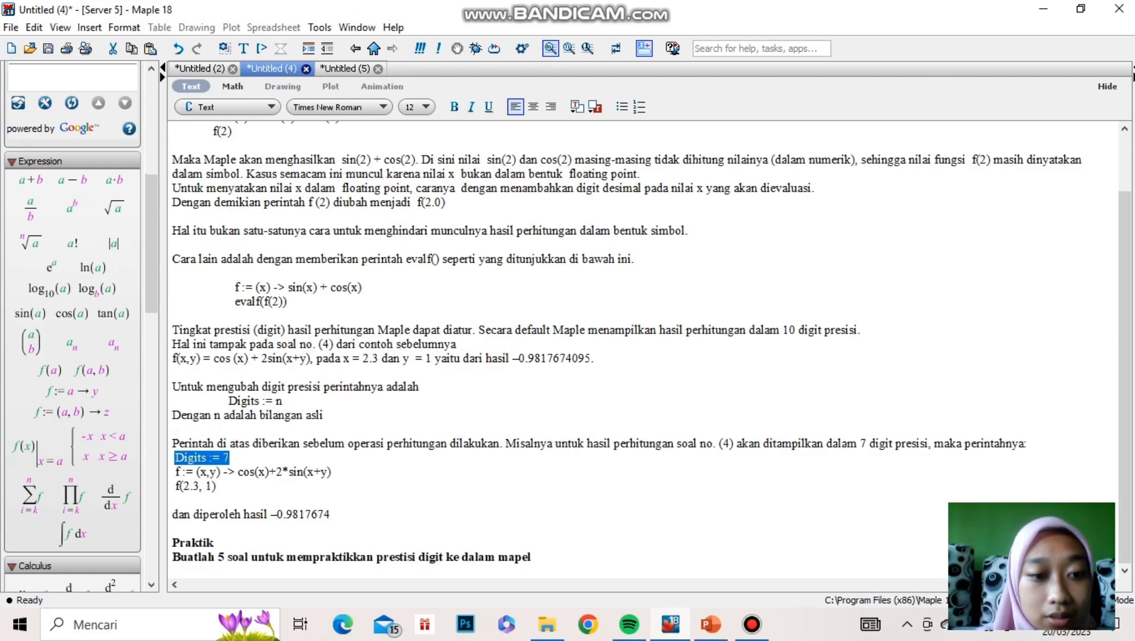
pyautogui.moveTo(216, 487); pyautogui.dragTo(176, 472)
pyautogui.click(176, 472)
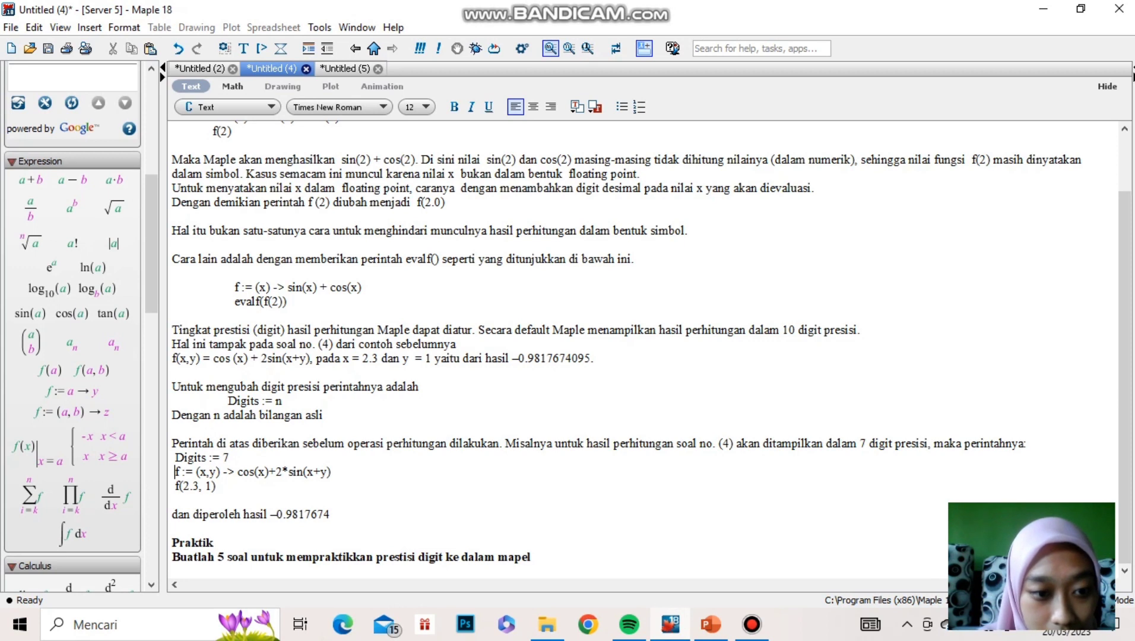
pyautogui.moveTo(176, 473); pyautogui.dragTo(331, 472)
pyautogui.click(345, 69)
pyautogui.hotkey('ctrl', 'v')
pyautogui.click(309, 314)
pyautogui.click(359, 315)
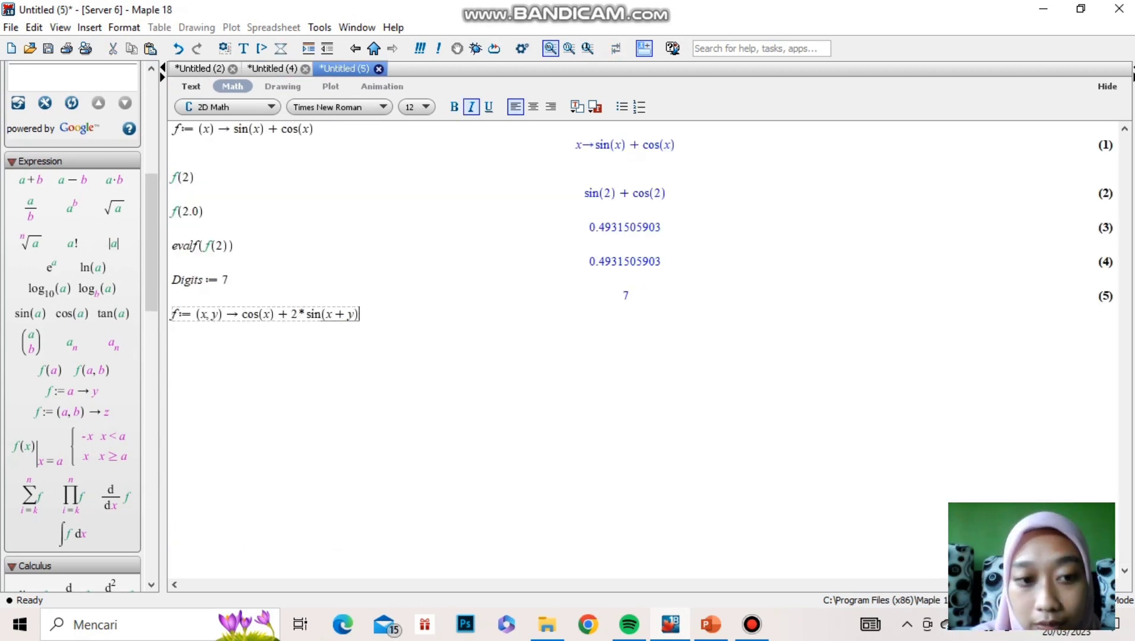
pyautogui.press('Return')
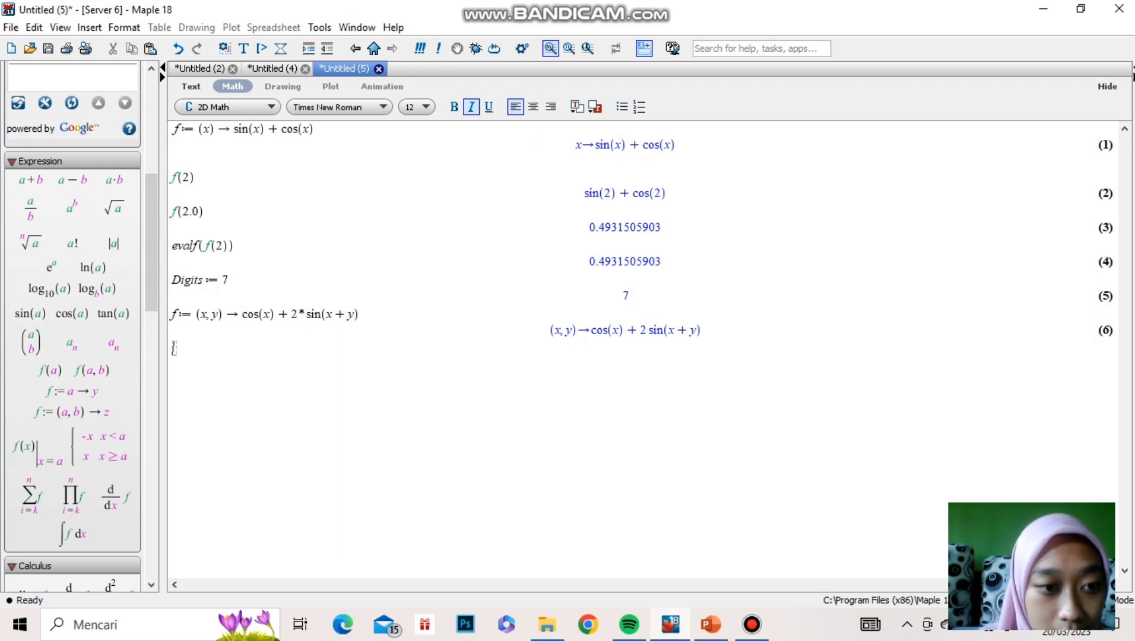
# Step: Evaluate f(2.3, 1) below the two-variable definition using the f(a, b) expression template
pyautogui.doubleClick(92, 369)
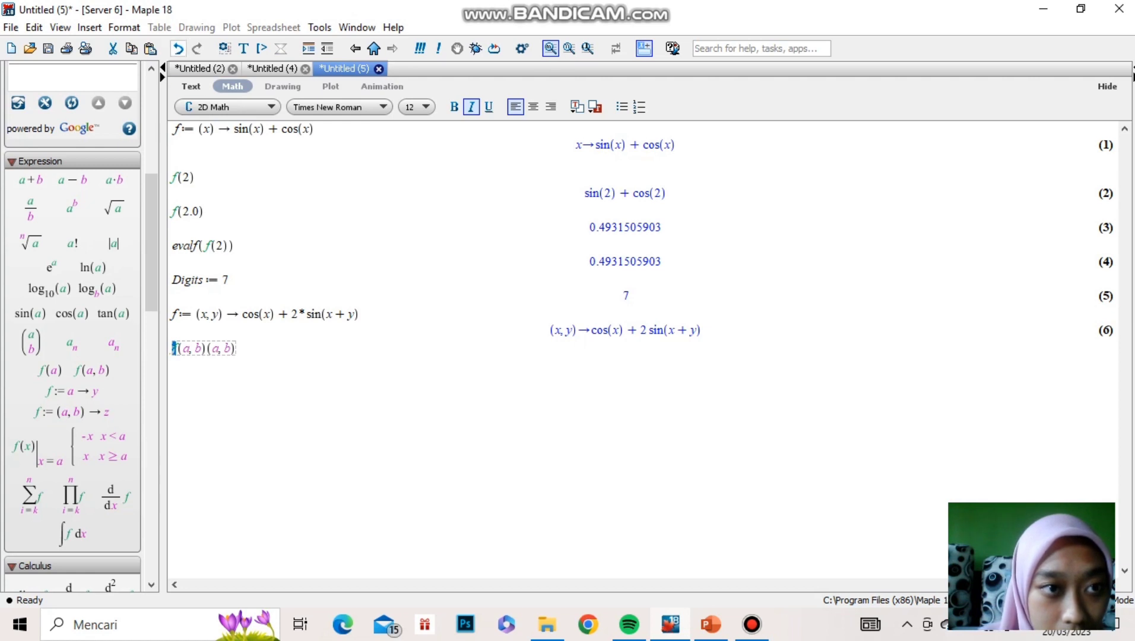
pyautogui.click(178, 48)
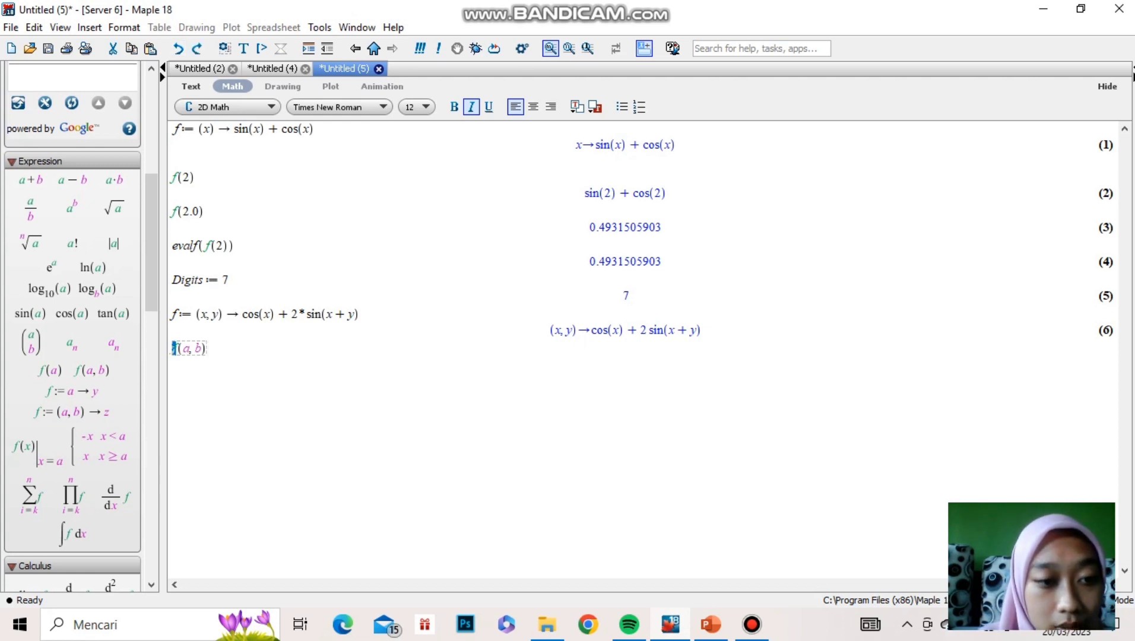
pyautogui.press('Tab')
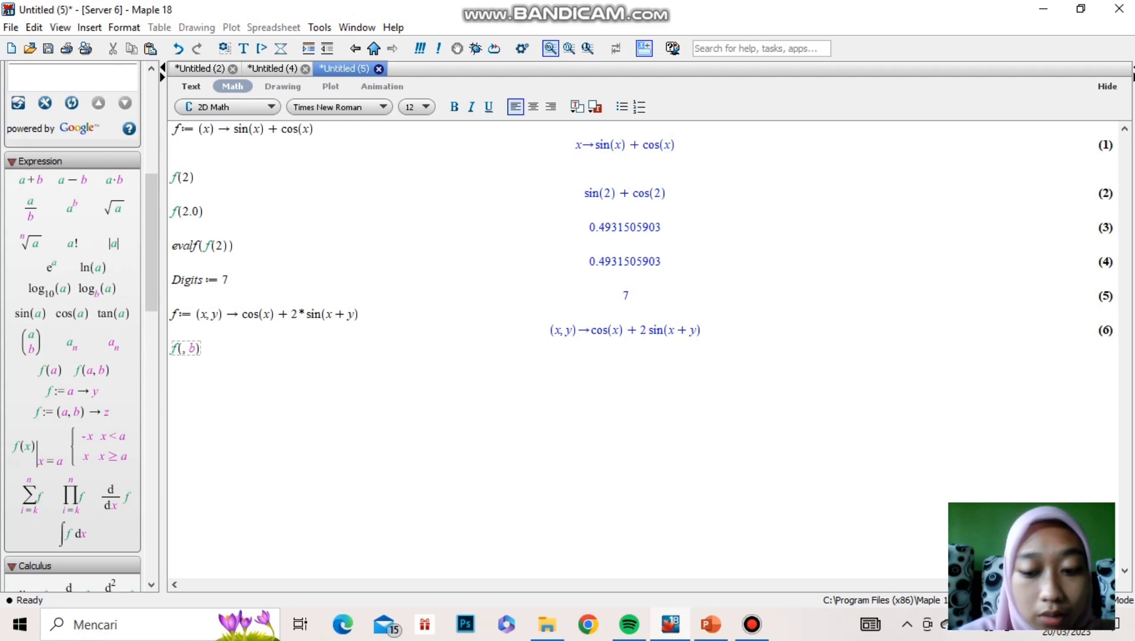
pyautogui.write('2.3')
pyautogui.press('Tab')
pyautogui.write('1')
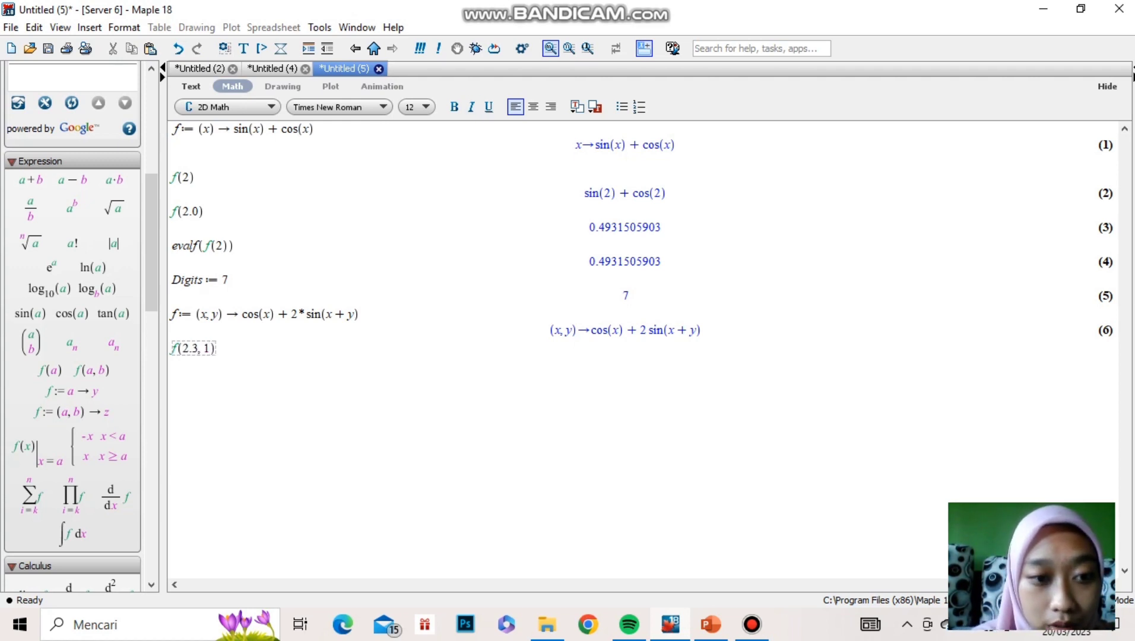
pyautogui.press('Right')
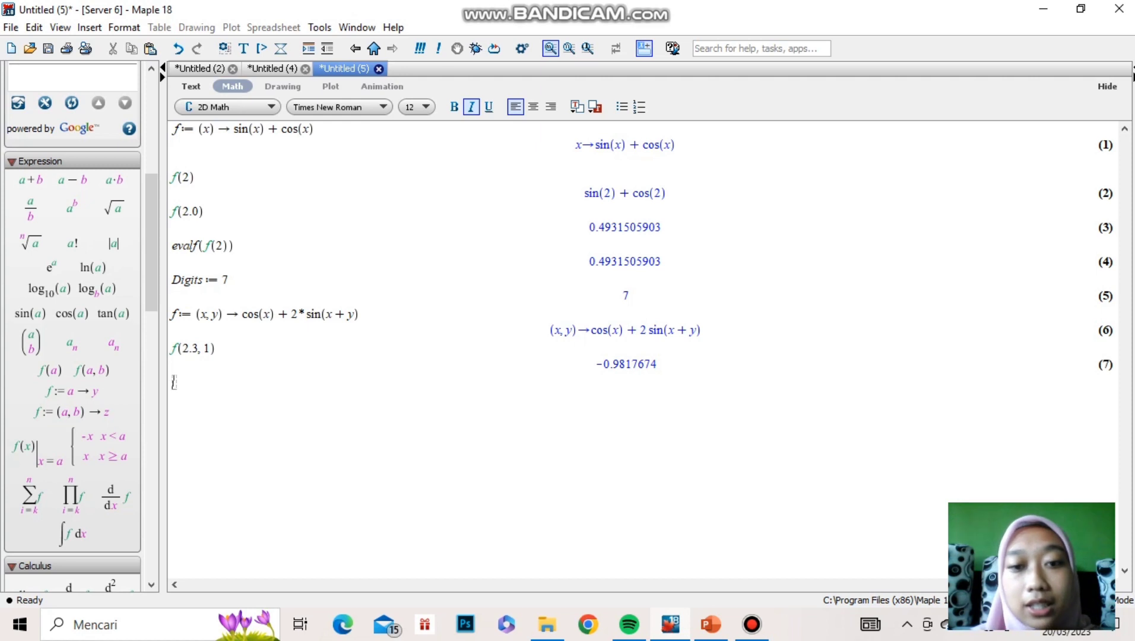
# Step: Check the precision exercise in the Untitled (4) notes, and execute Digits := 3 in the Untitled (5) worksheet
pyautogui.click(272, 69)
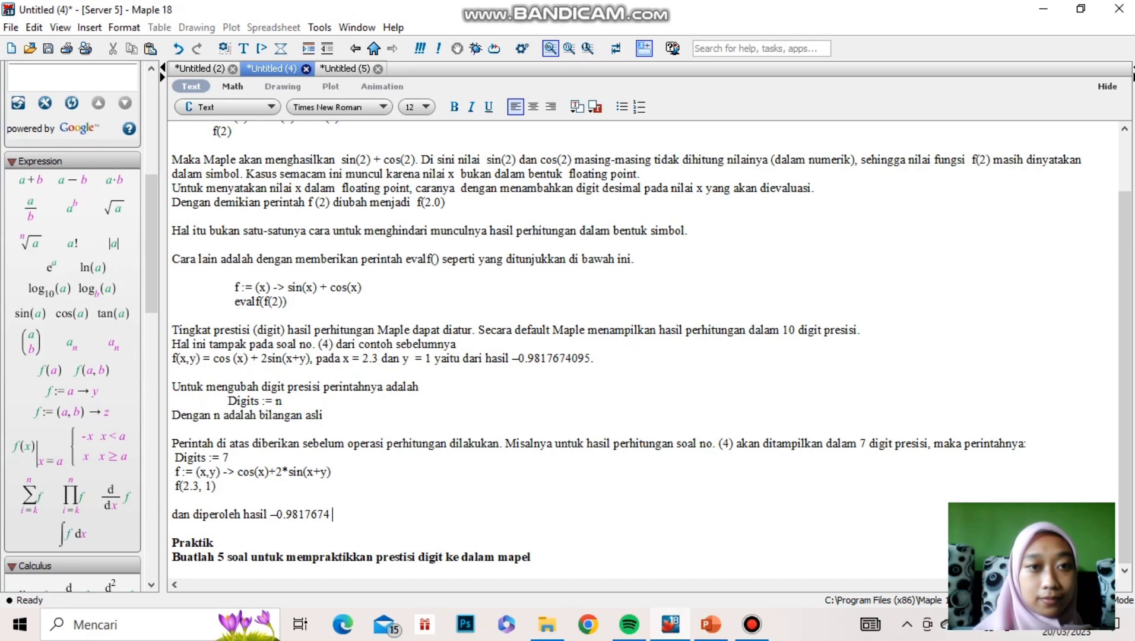
pyautogui.hotkey('ctrl', 'Tab')
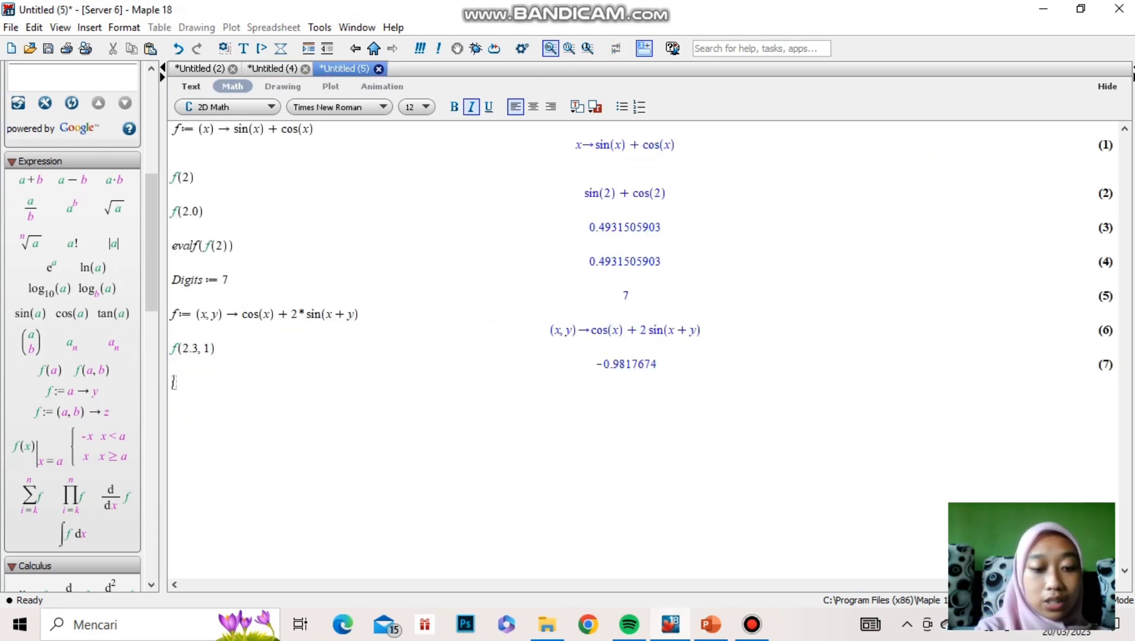
pyautogui.write('Digits')
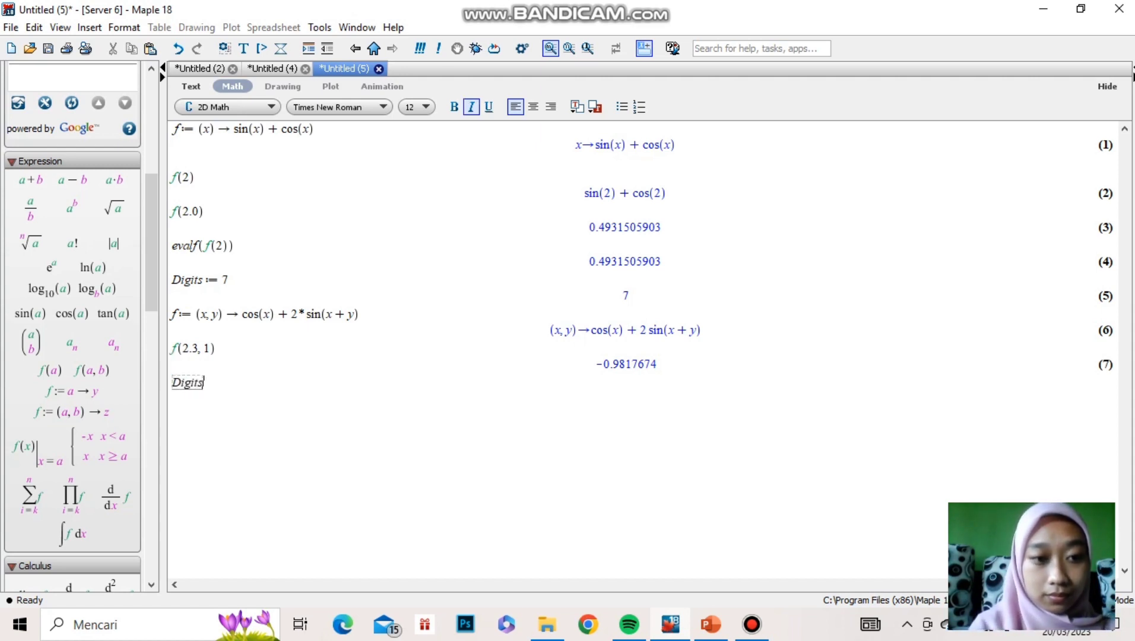
pyautogui.write(':')
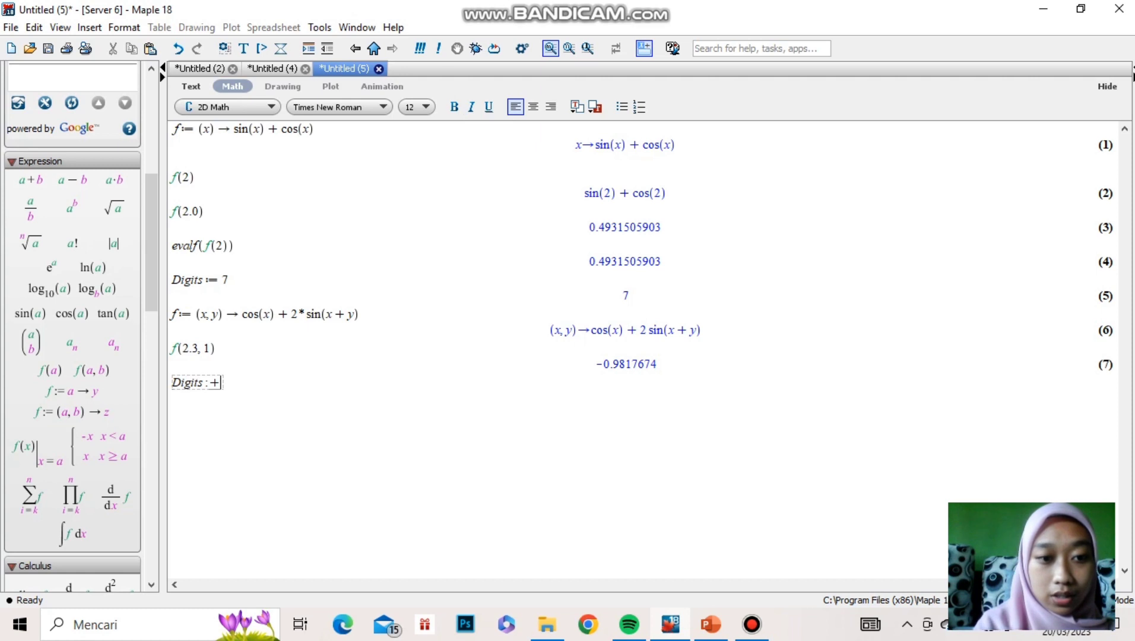
pyautogui.write('=3')
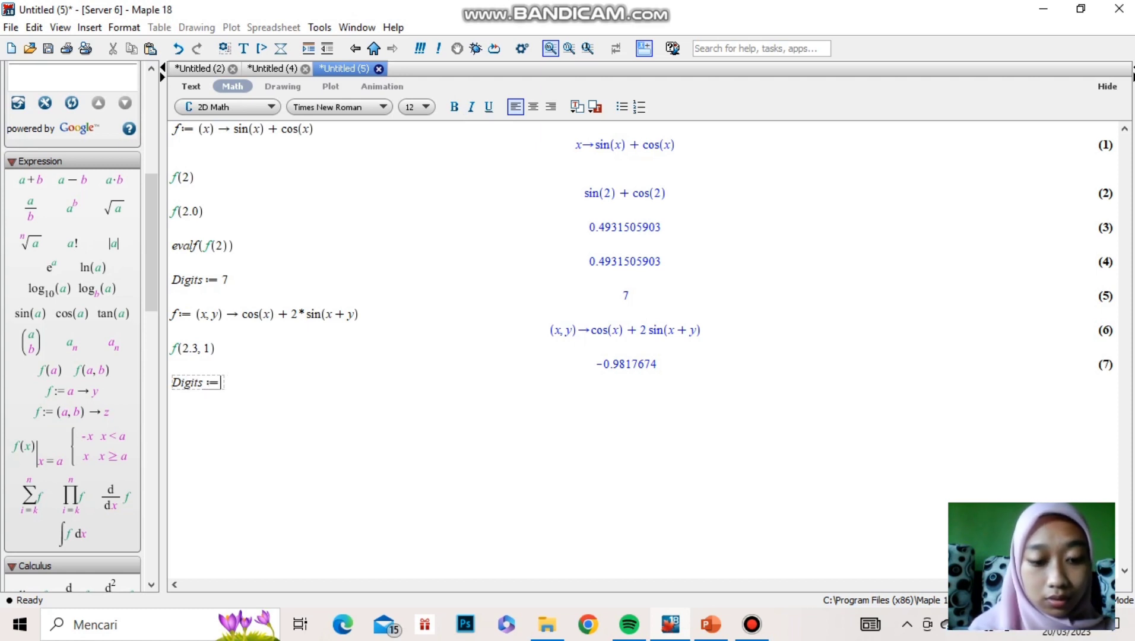
pyautogui.press('Return')
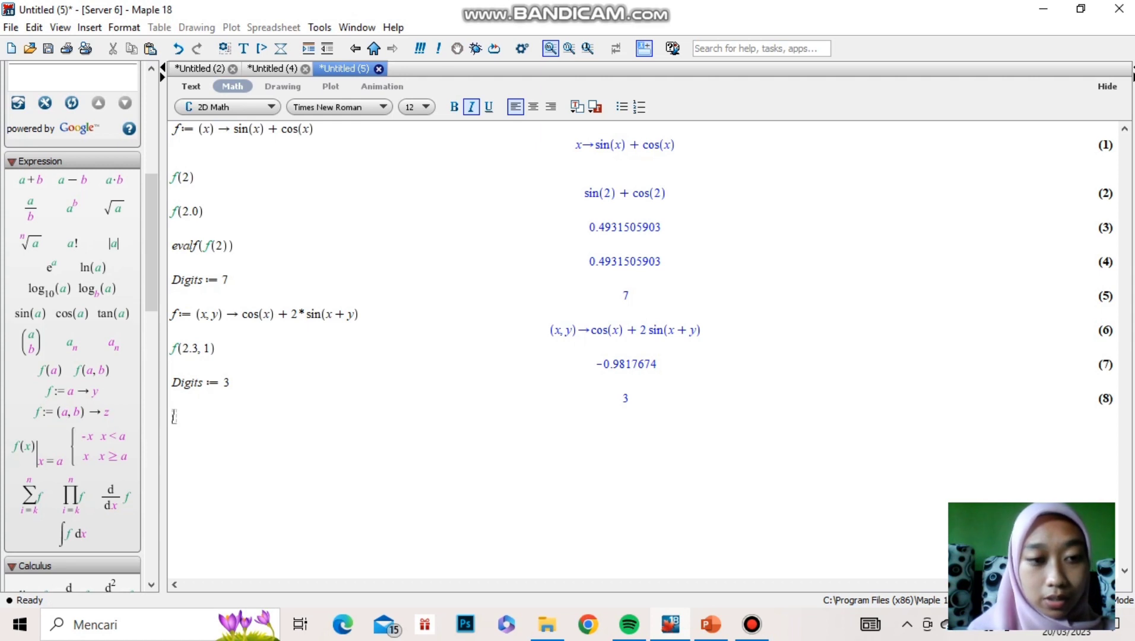
# Step: Define f := x -> sin^2(x) + cos(x) with the single-variable function template and execute it
pyautogui.write('f')
pyautogui.press('BackSpace')
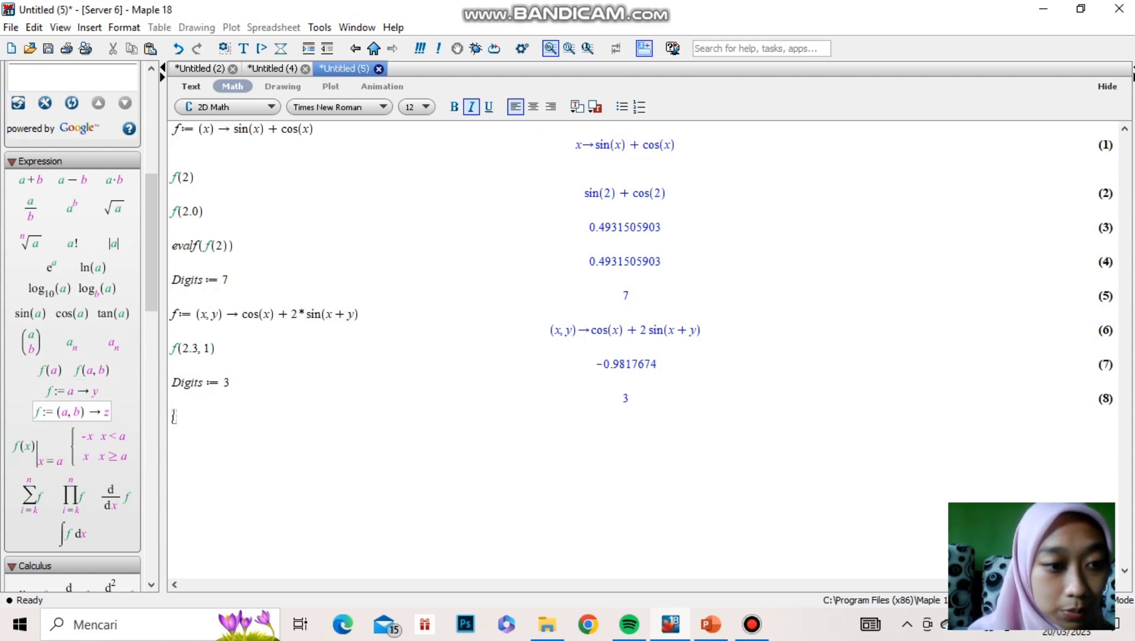
pyautogui.click(73, 391)
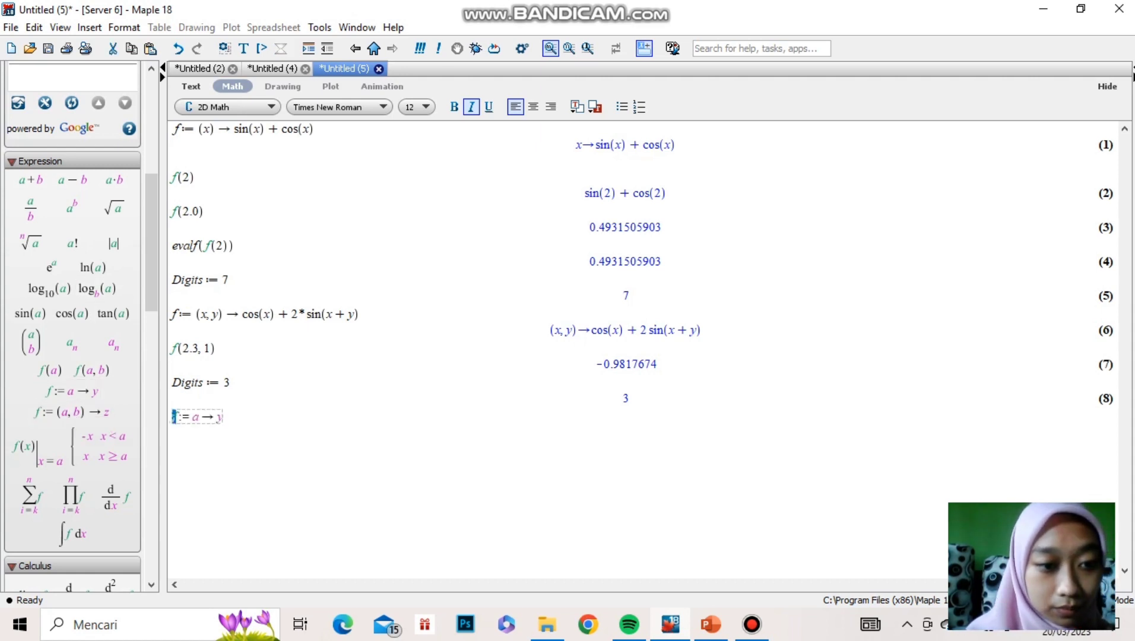
pyautogui.press('Tab')
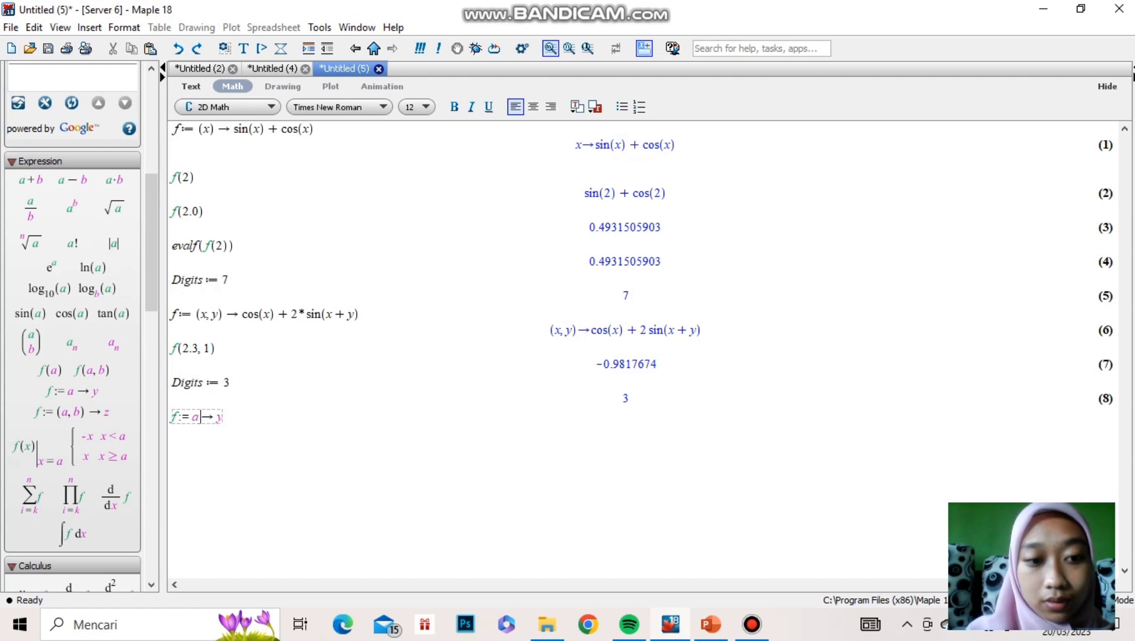
pyautogui.press('BackSpace')
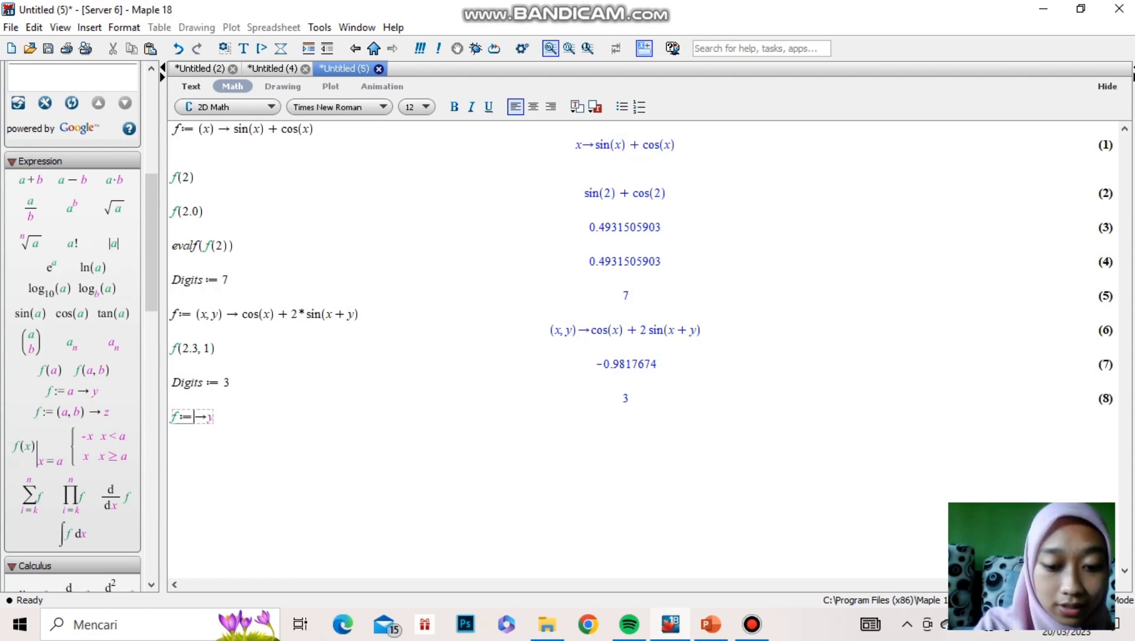
pyautogui.write('x')
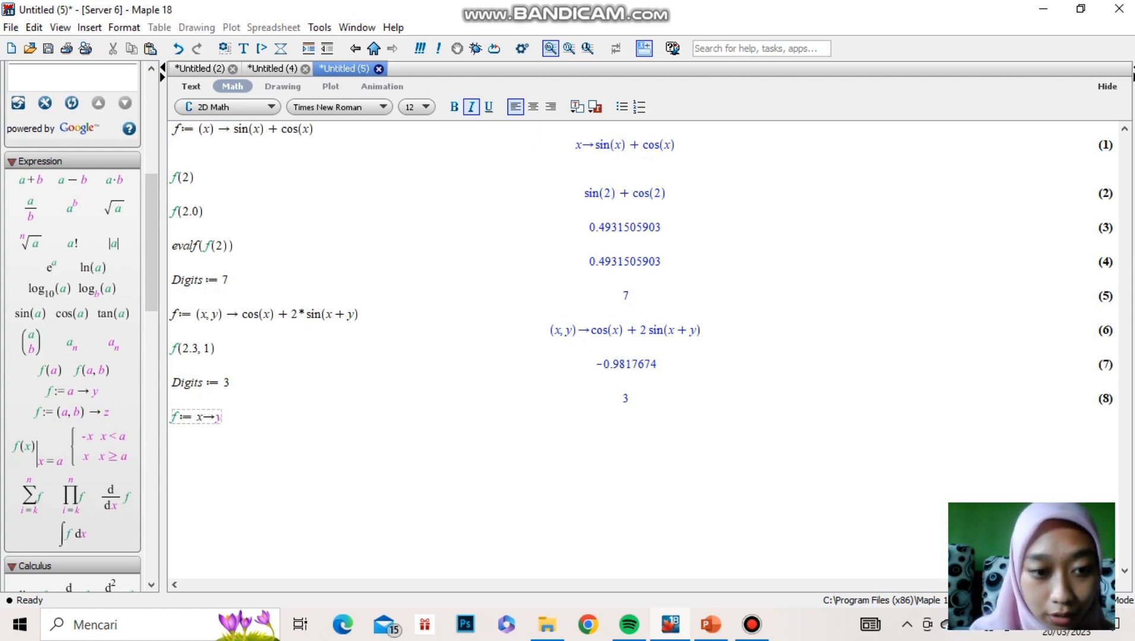
pyautogui.press('Tab')
pyautogui.press('BackSpace')
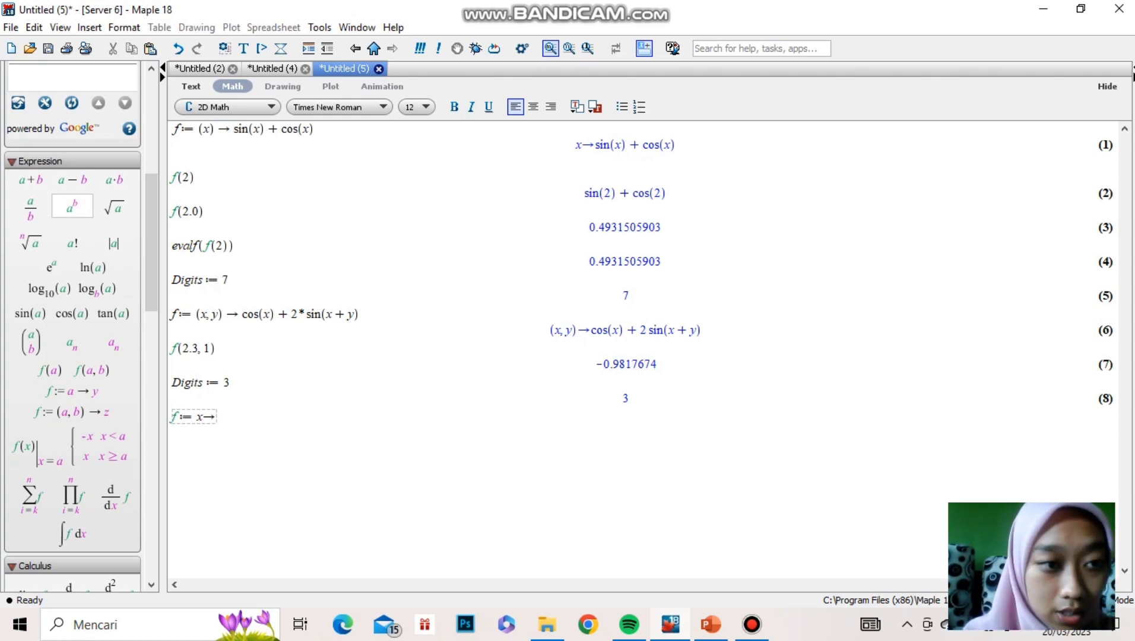
pyautogui.write('sin^2')
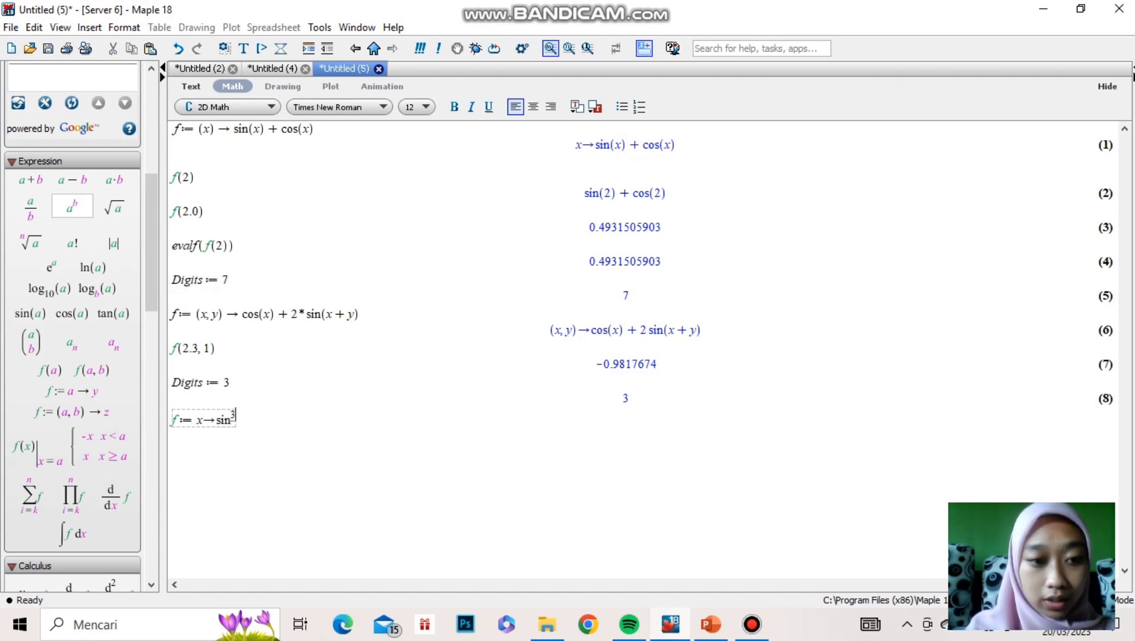
pyautogui.press('Right')
pyautogui.write('(x) + ')
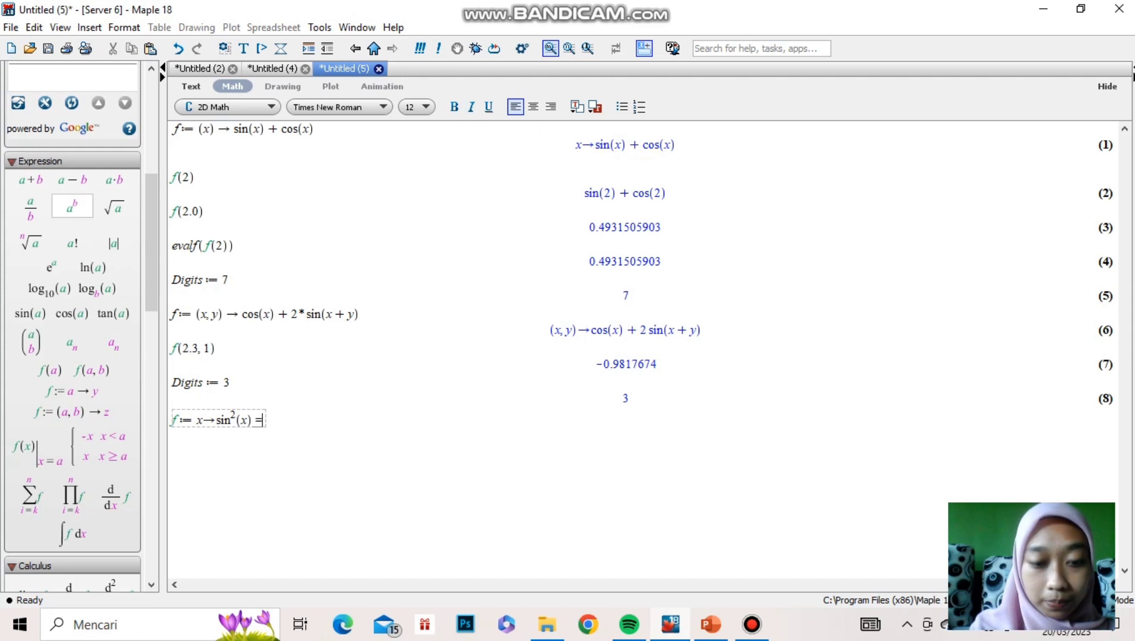
pyautogui.write('cos')
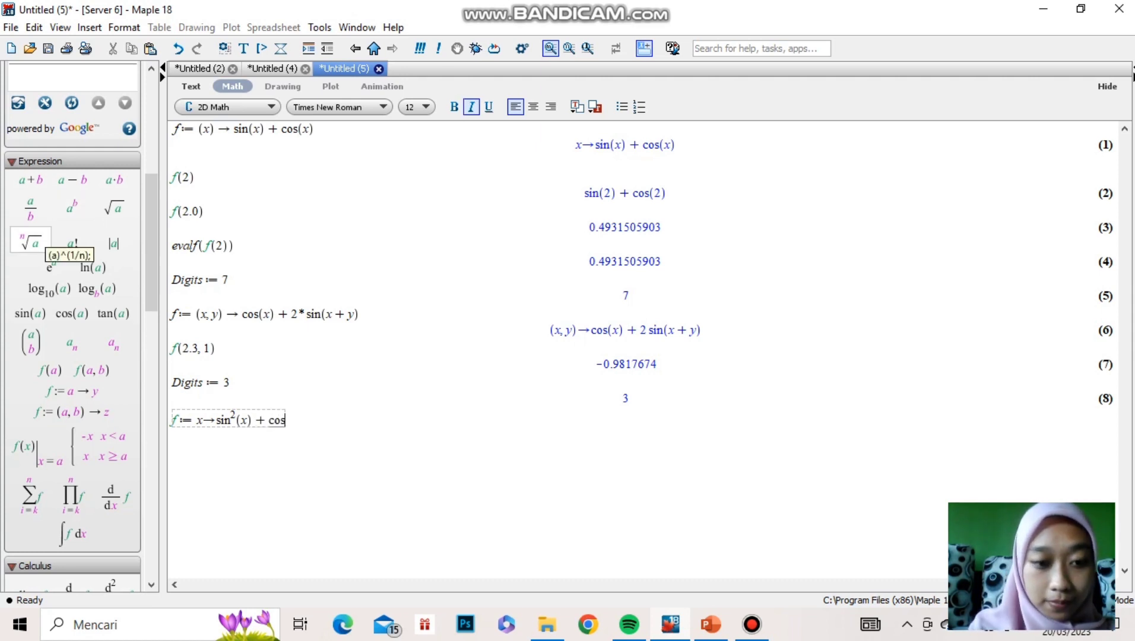
pyautogui.write('(x)')
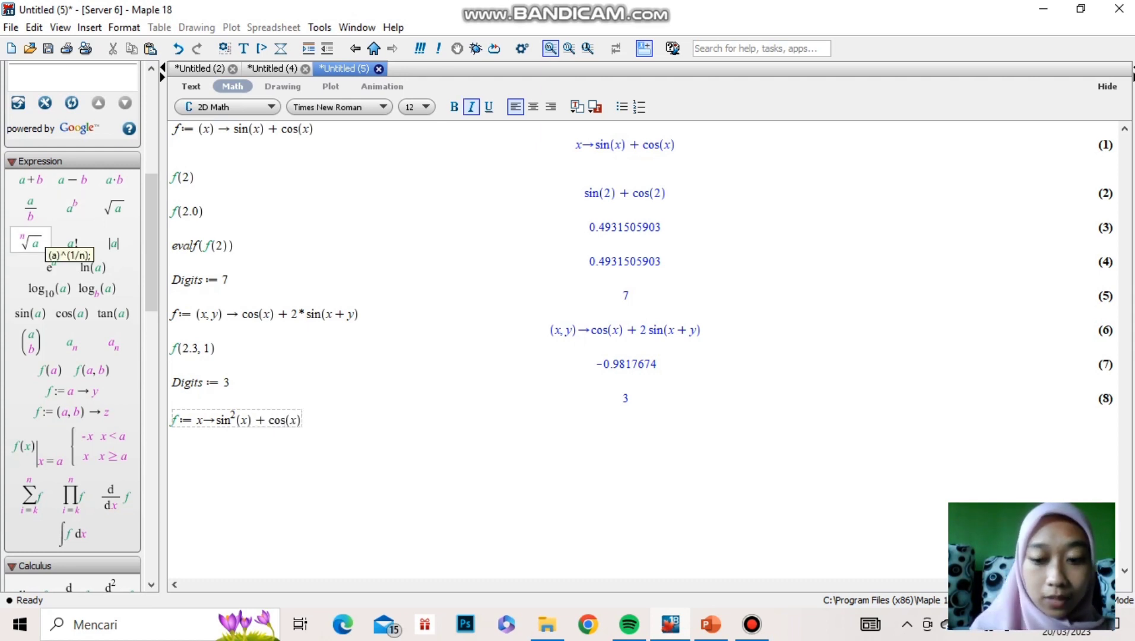
pyautogui.press('Return')
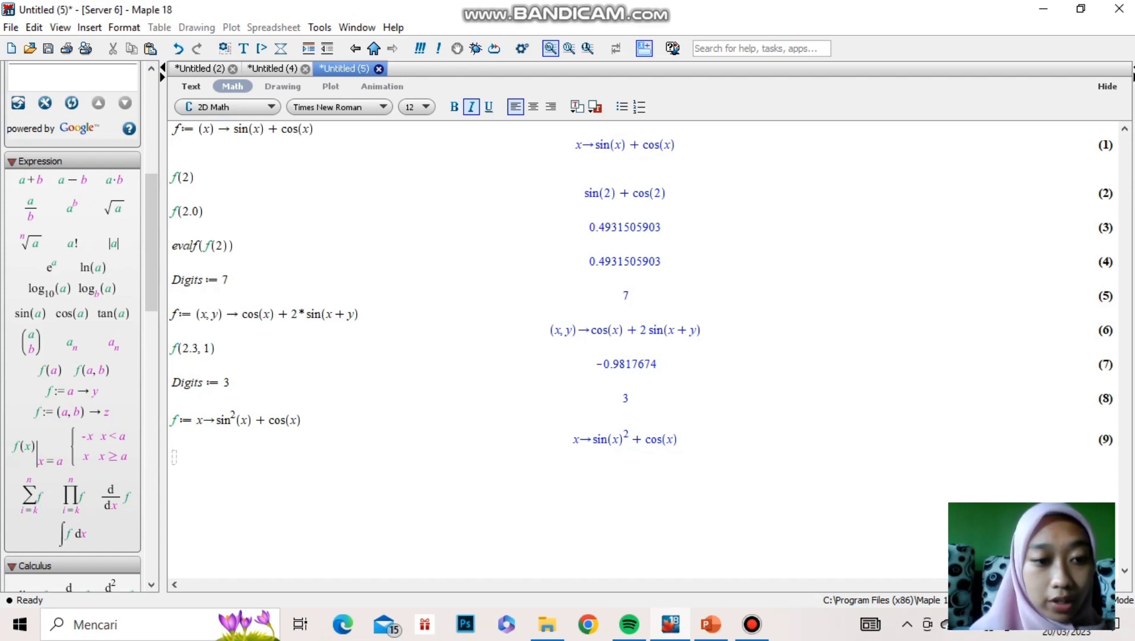
# Step: Evaluate evalf(f(2)) below the sin^2(x) + cos(x) definition using the f(a) template
pyautogui.write('evalf')
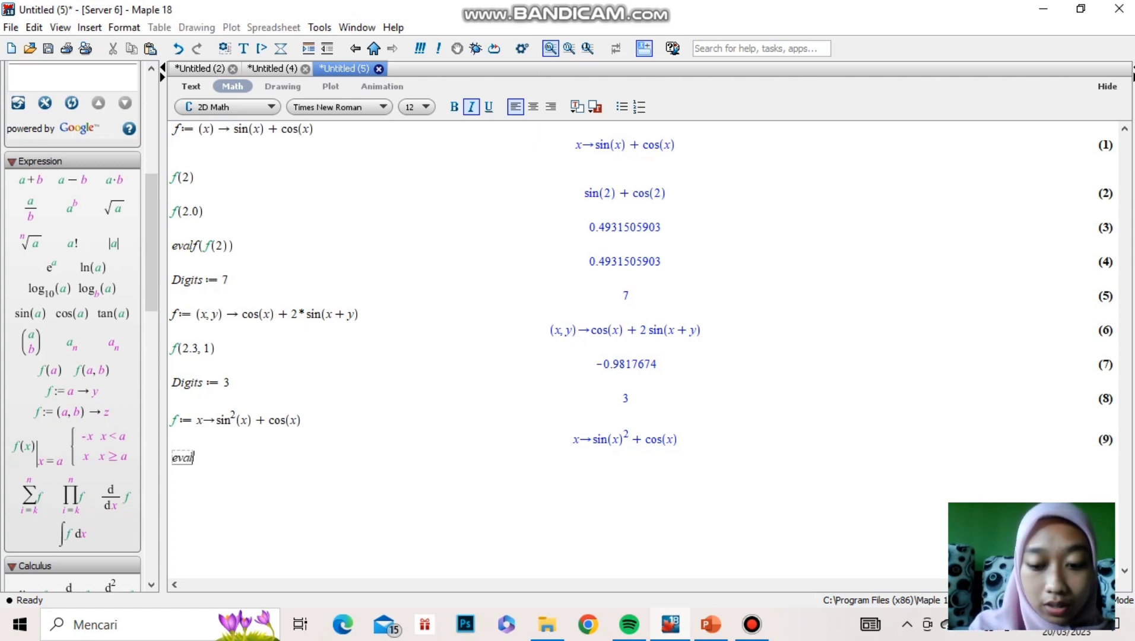
pyautogui.write('(')
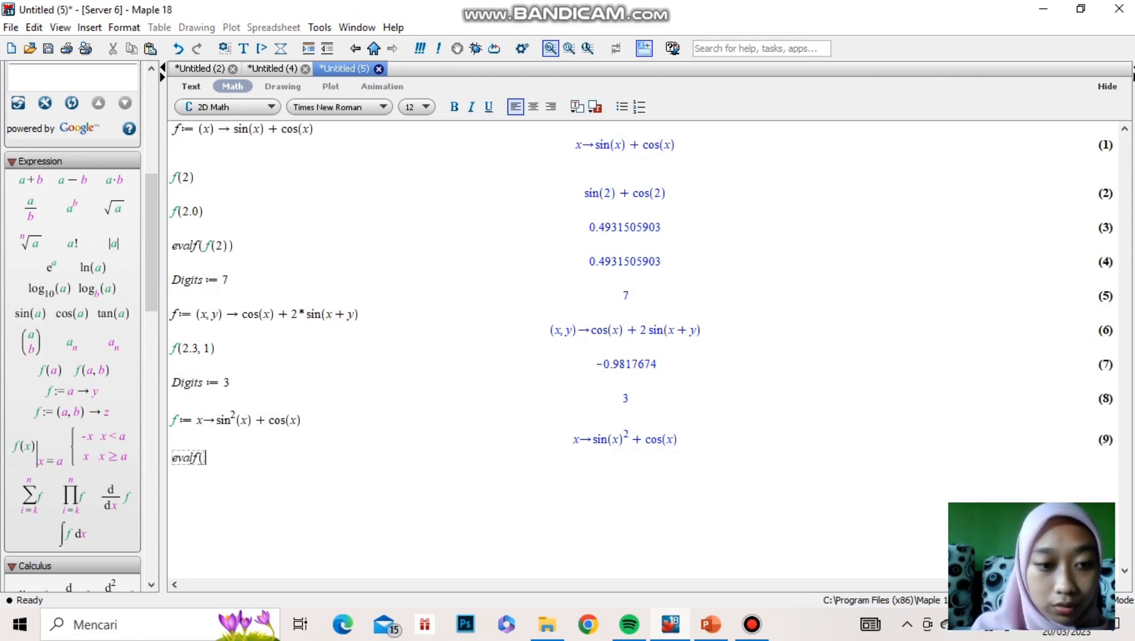
pyautogui.click(49, 370)
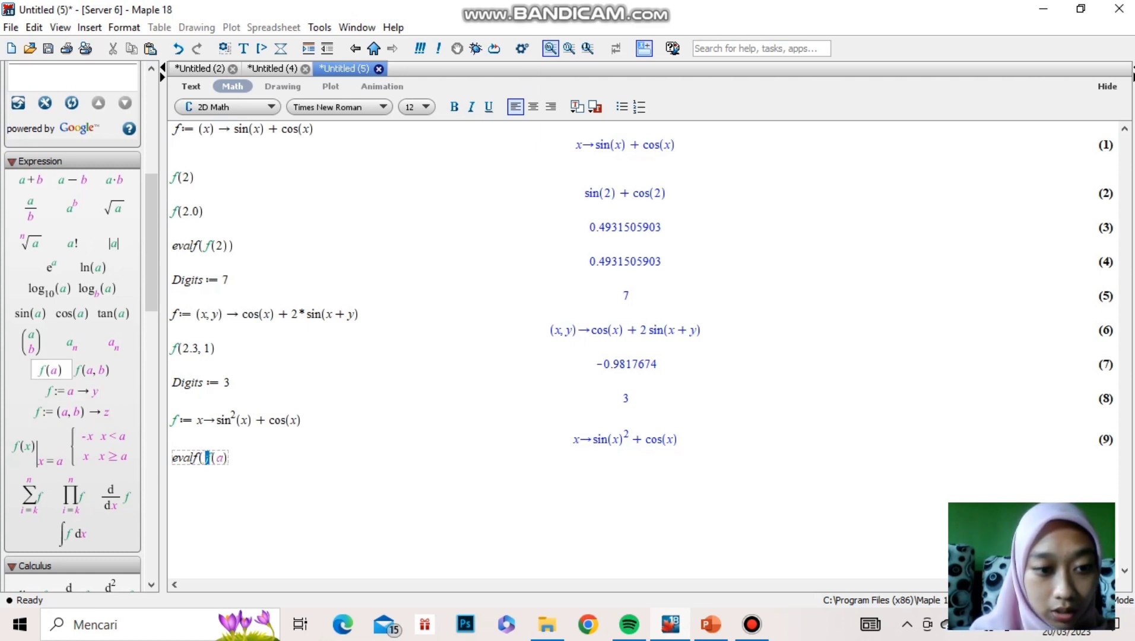
pyautogui.write('2')
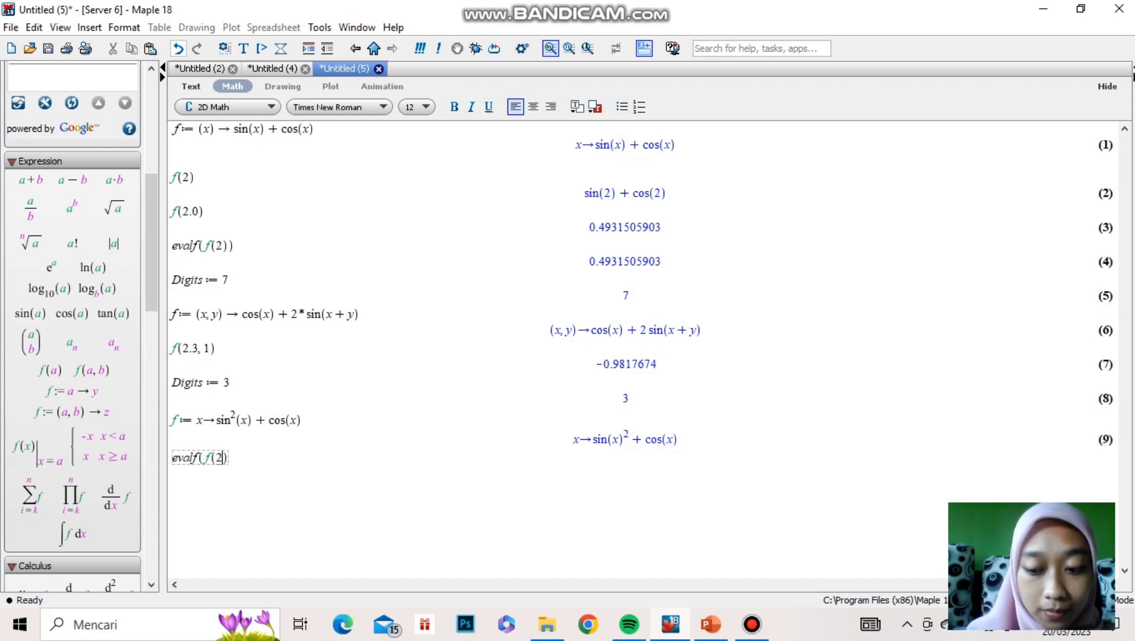
pyautogui.press('Right')
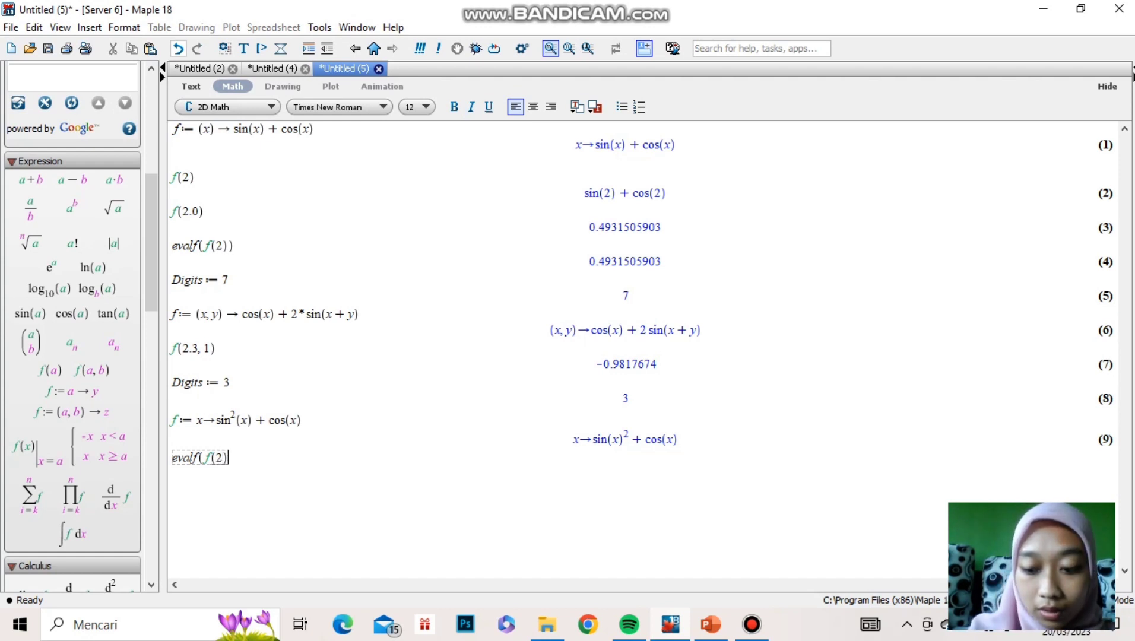
pyautogui.write(')')
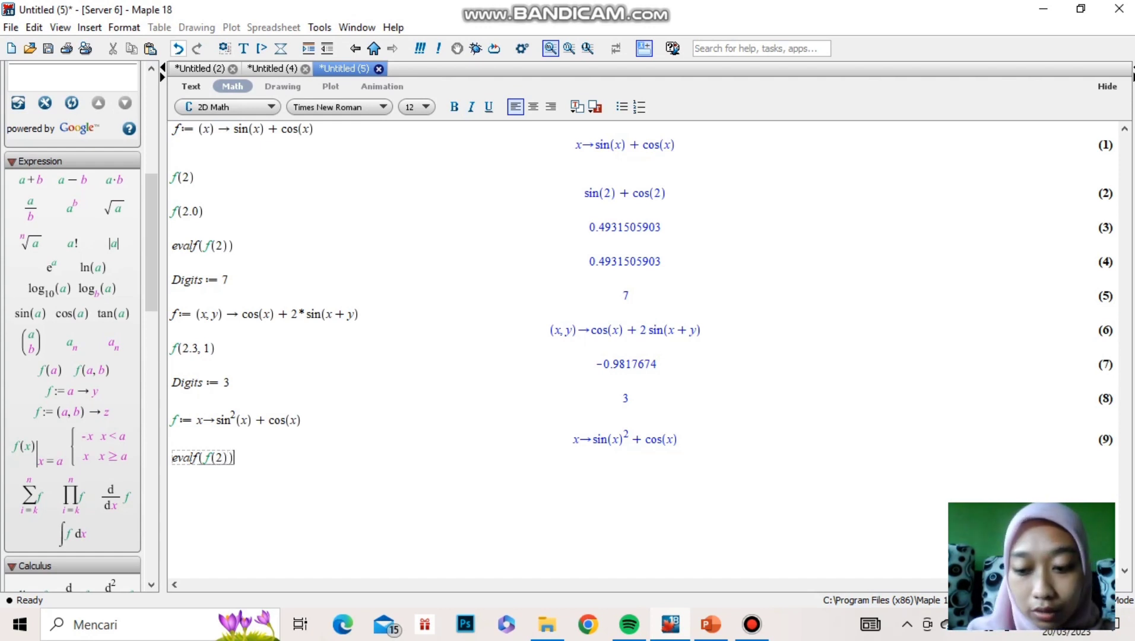
pyautogui.press('Return')
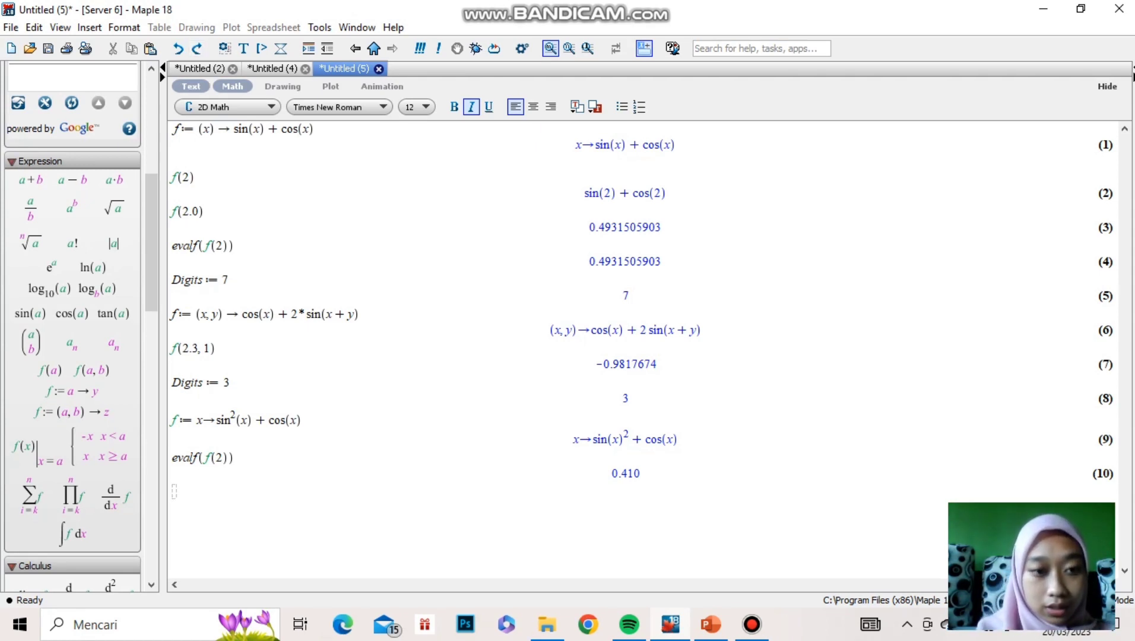
# Step: Enter and execute the assignment Digit := 4 on the next worksheet line
pyautogui.write('D')
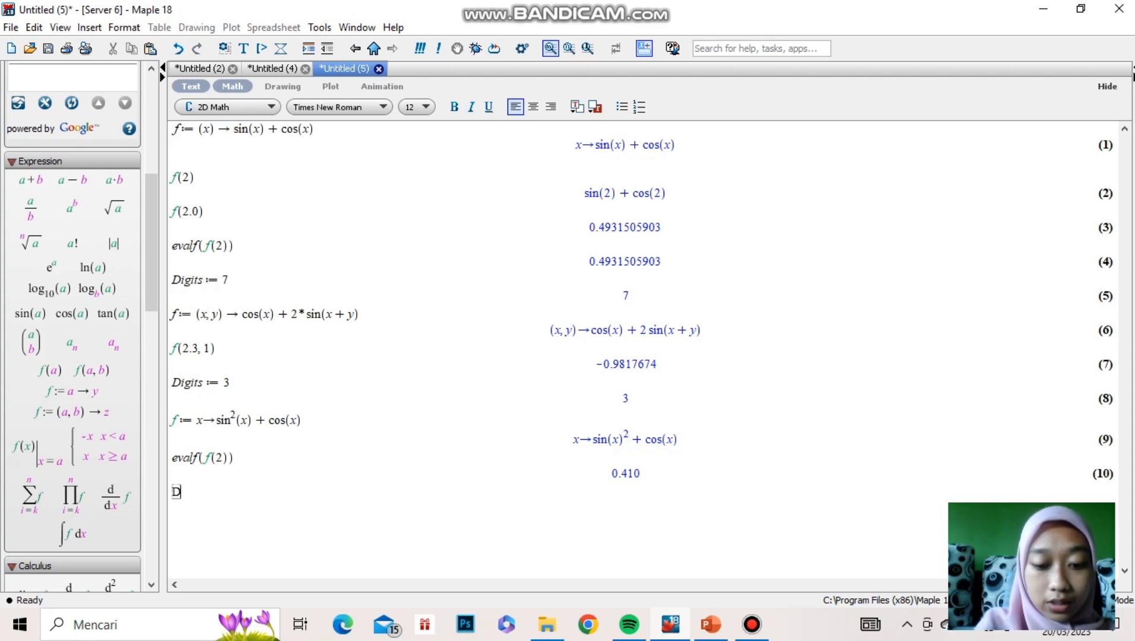
pyautogui.write('igit : +')
pyautogui.press('BackSpace')
pyautogui.write('= ')
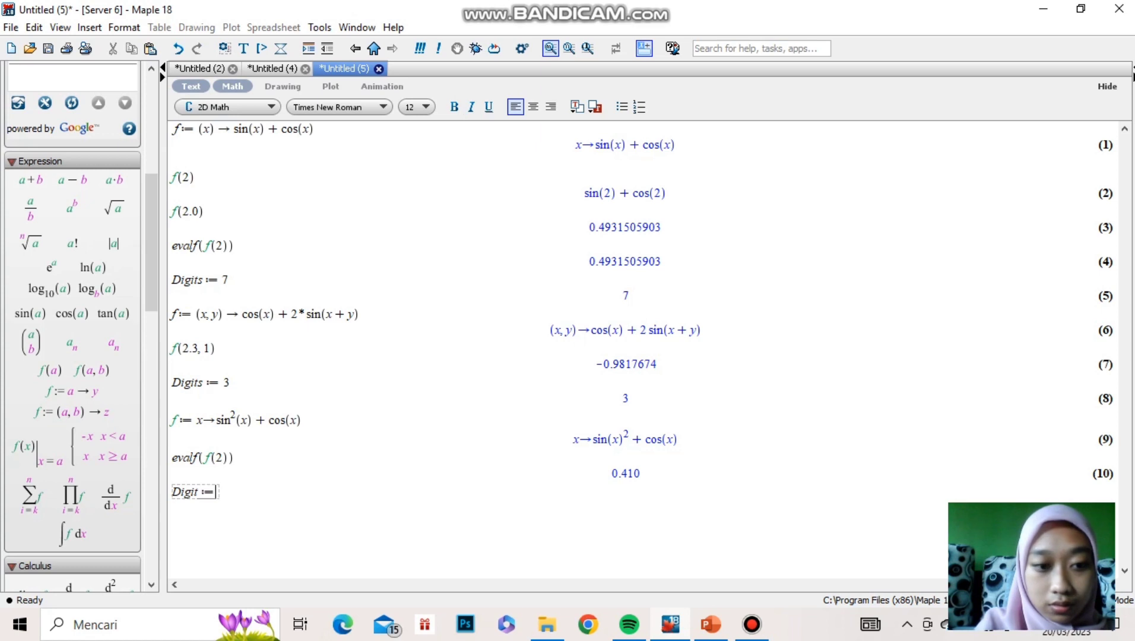
pyautogui.write('4')
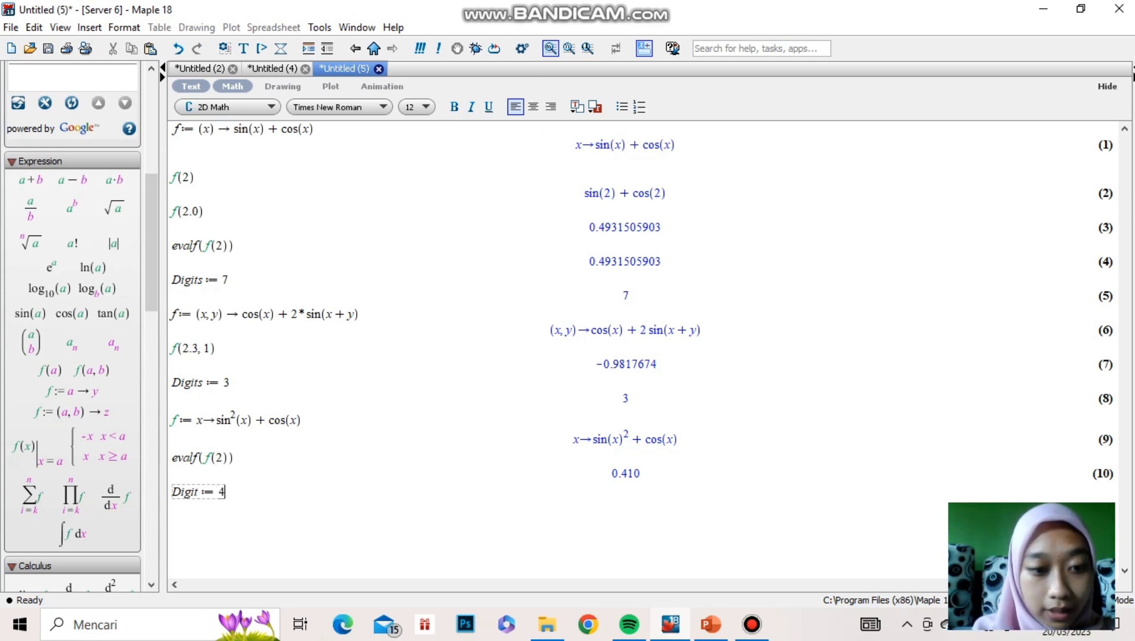
pyautogui.press('Return')
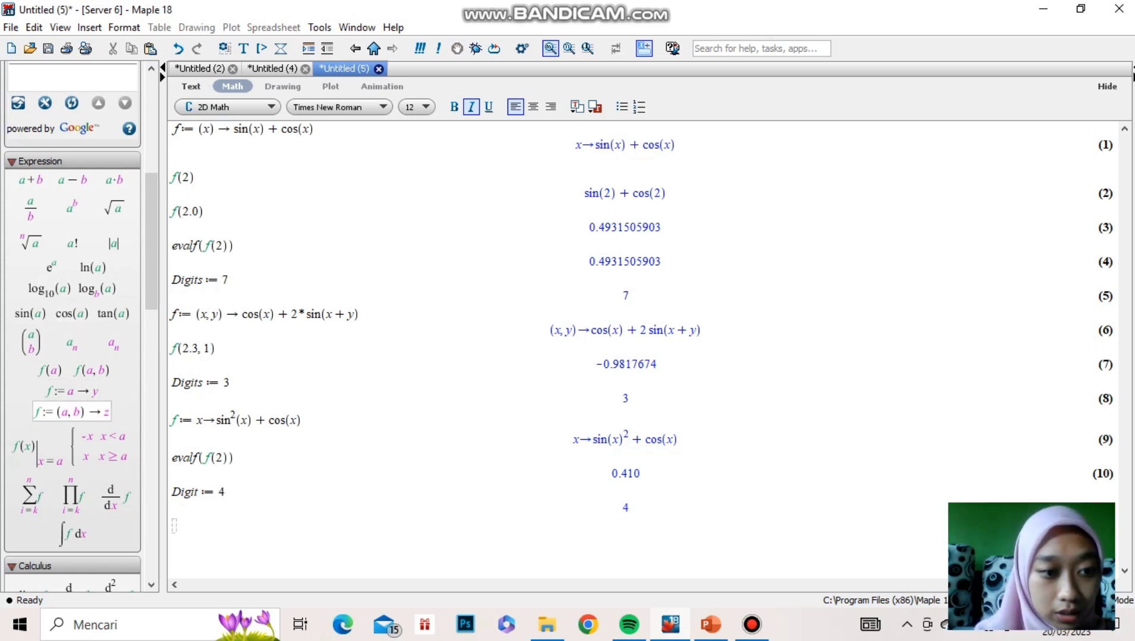
# Step: Insert the two-variable function template for f, replace its arguments with x and y, and clear the z placeholder
pyautogui.click(71, 412)
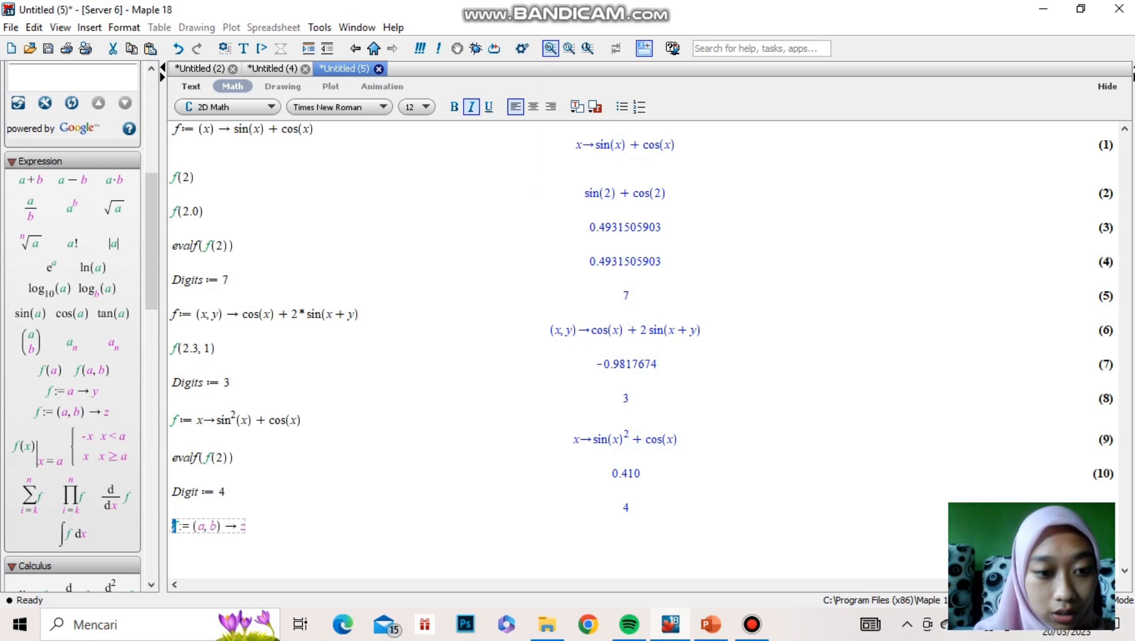
pyautogui.click(205, 526)
pyautogui.press('BackSpace')
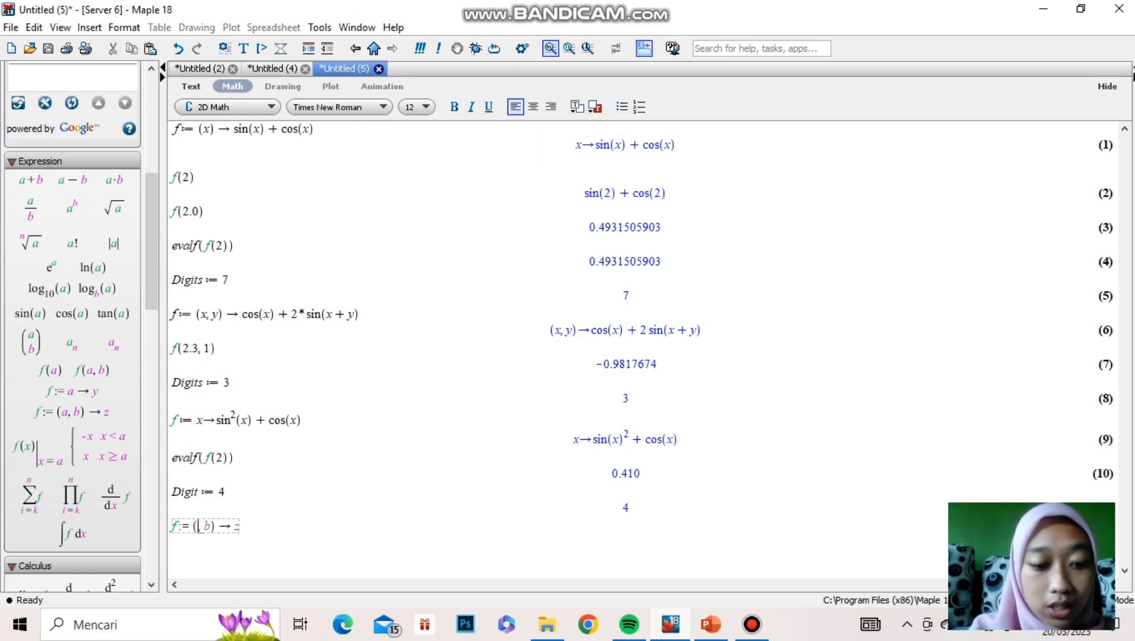
pyautogui.write('x')
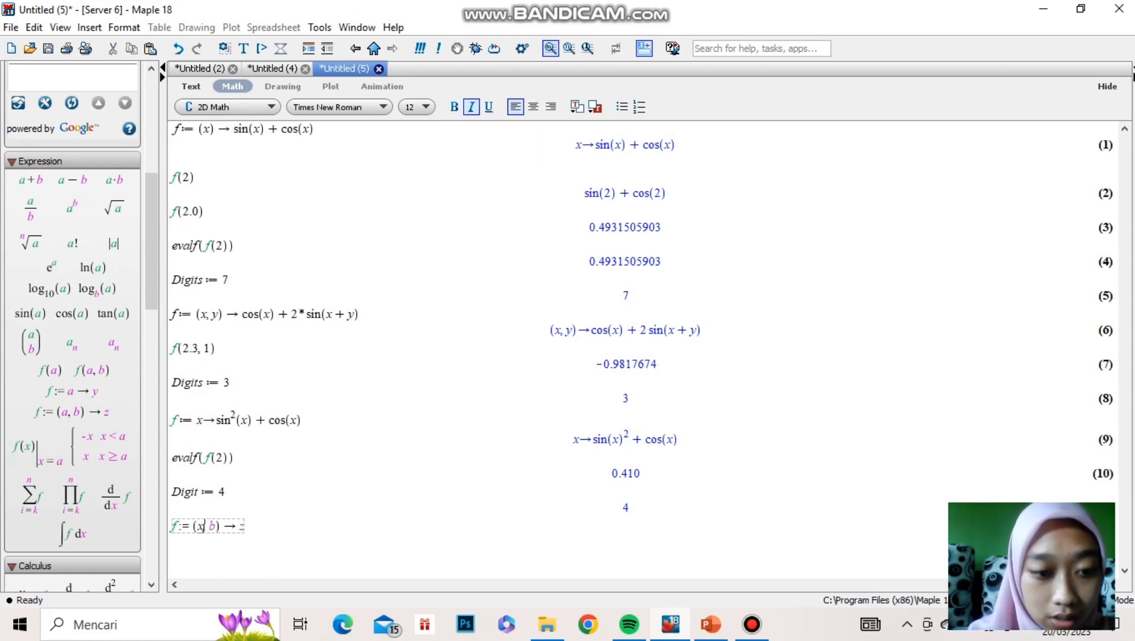
pyautogui.press('Delete')
pyautogui.press('Delete')
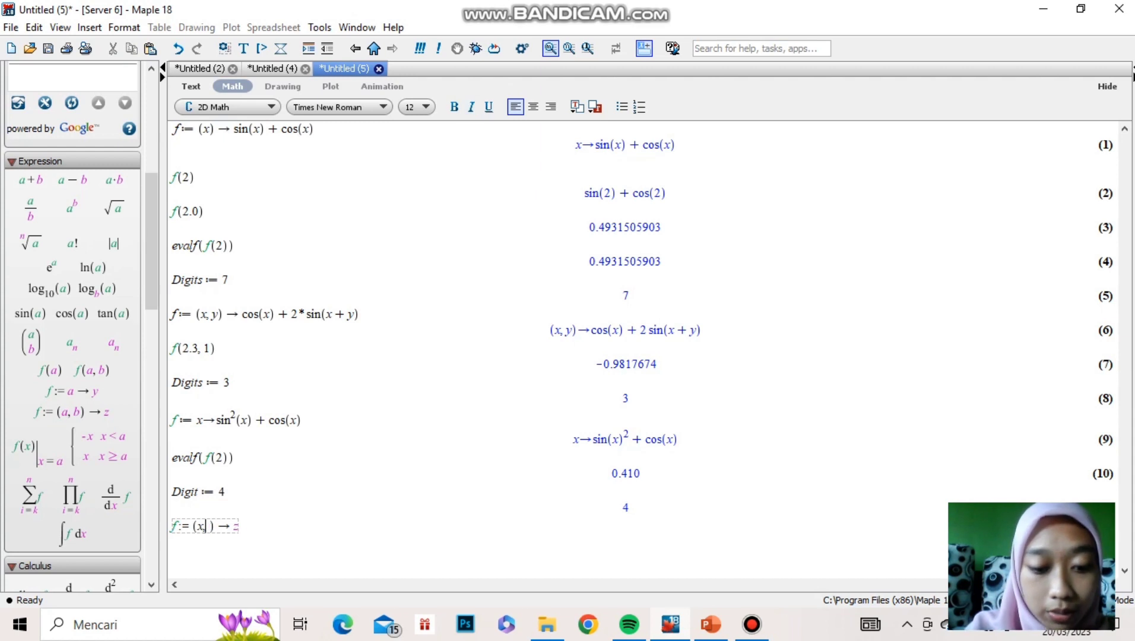
pyautogui.write(',y')
pyautogui.click(244, 527)
pyautogui.press('BackSpace')
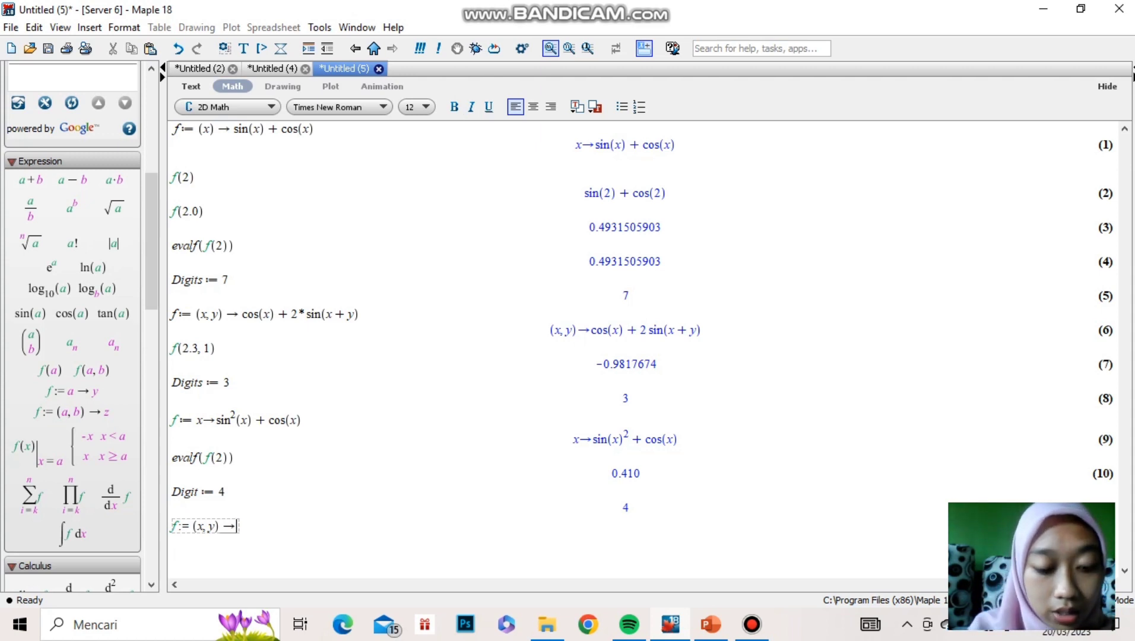
# Step: Complete the definition as f := (x, y) -> 2·cos(x) - sin(x + y) and execute it
pyautogui.write('2')
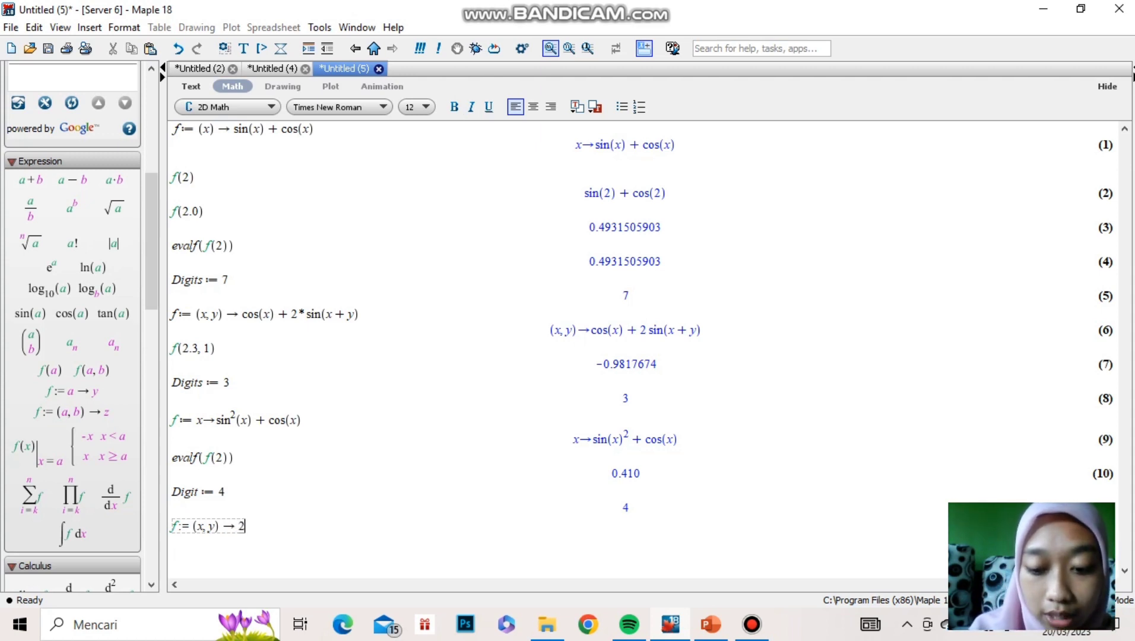
pyautogui.write('*cos')
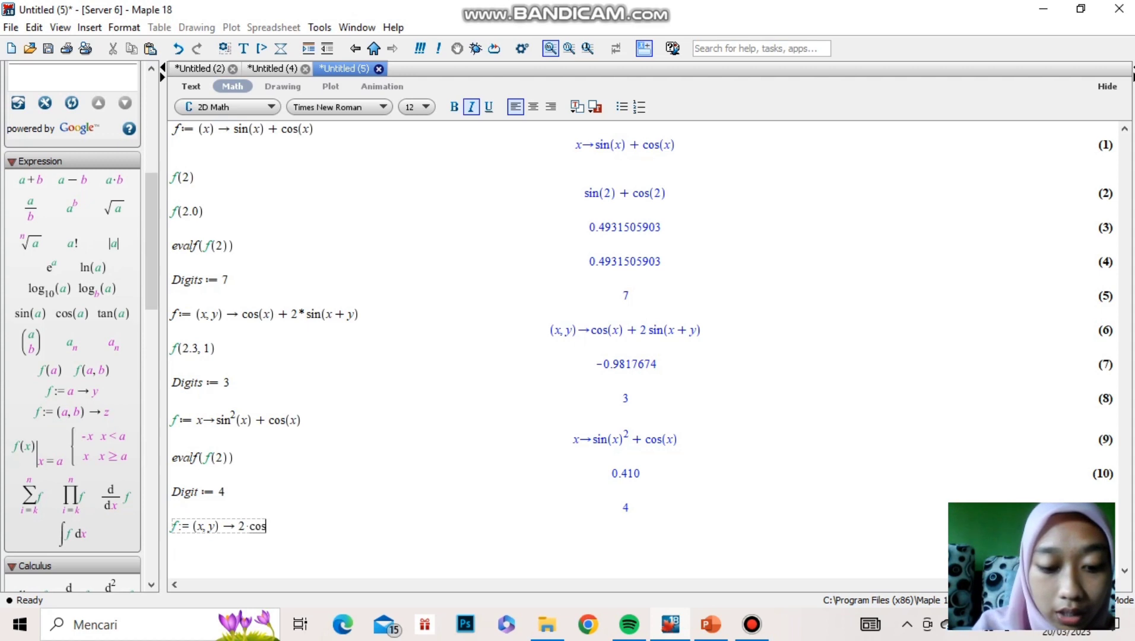
pyautogui.write('(x')
pyautogui.write(')')
pyautogui.write('-sin')
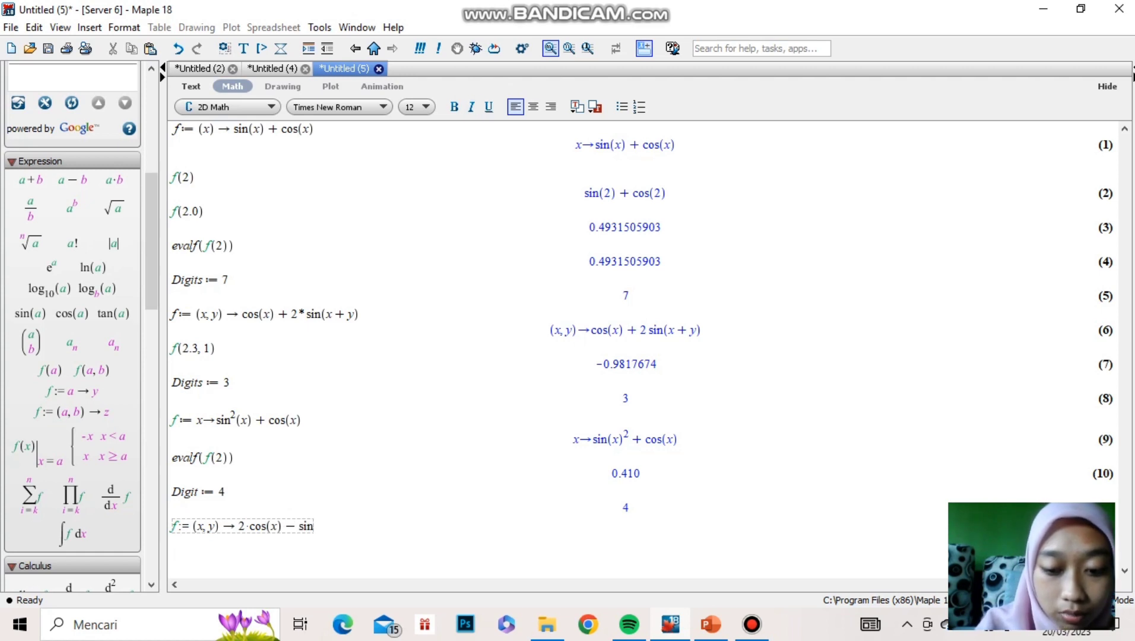
pyautogui.write('(x')
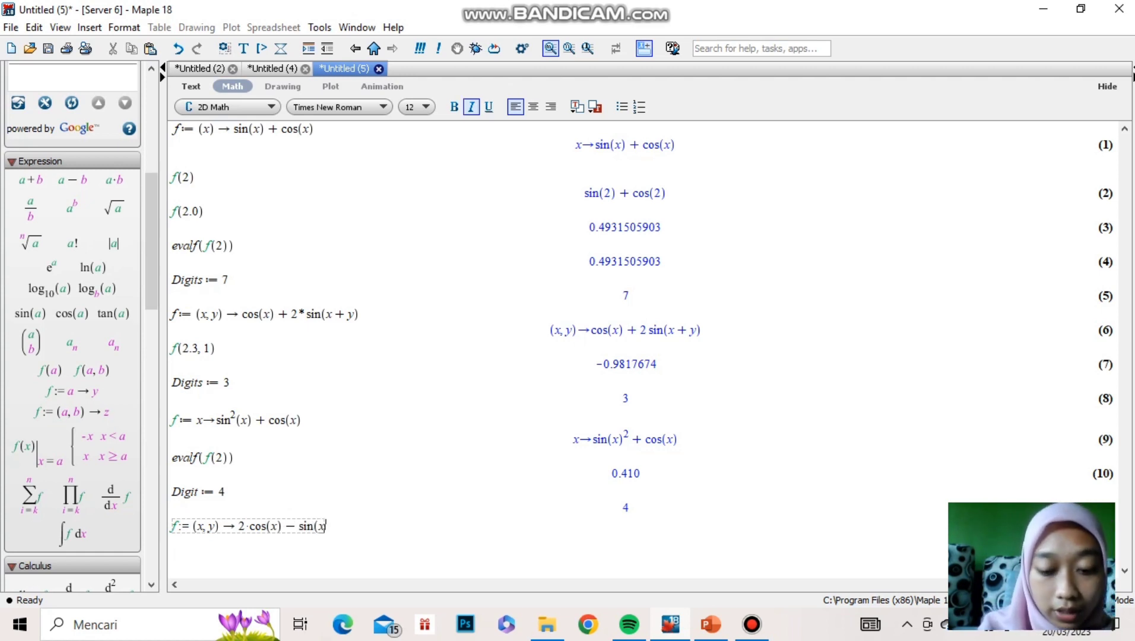
pyautogui.write('+y)')
pyautogui.press('Return')
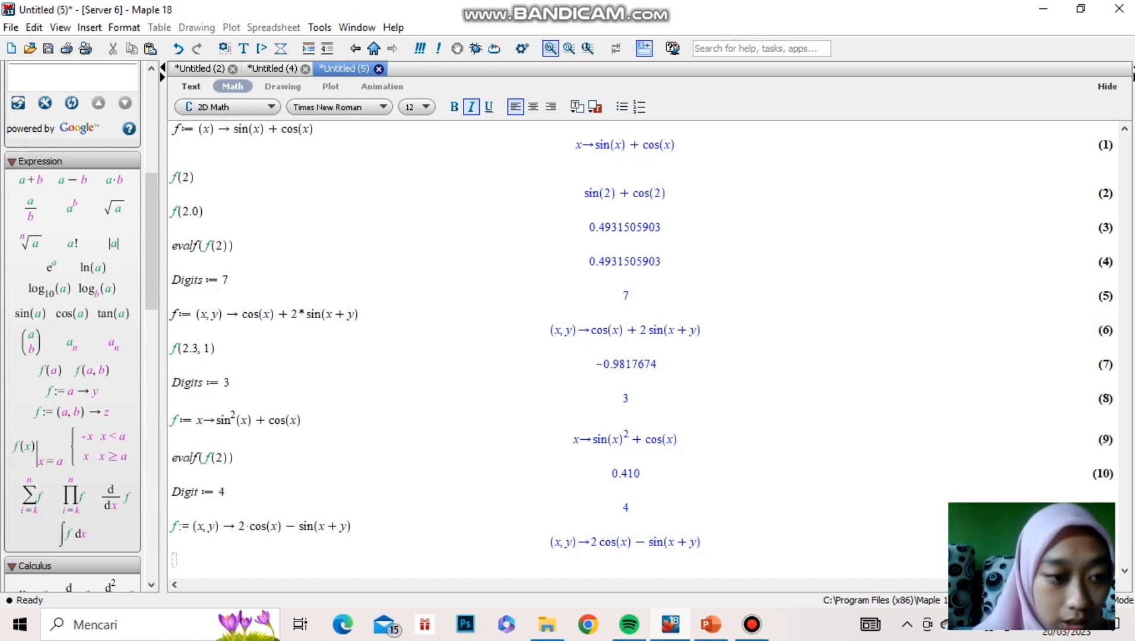
# Step: Evaluate f(2.0, 1.0) below the 2·cos(x) - sin(x + y) definition using the f(a, b) template
pyautogui.click(92, 370)
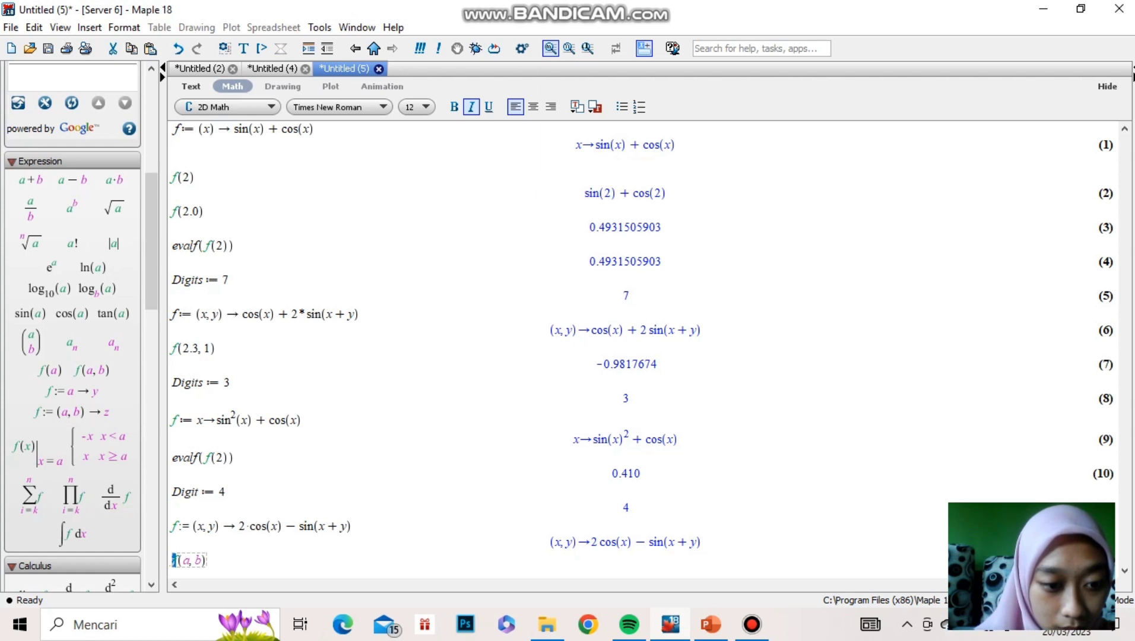
pyautogui.press('Tab')
pyautogui.write('2.0')
pyautogui.press('Tab')
pyautogui.write('1.0')
pyautogui.press('Right')
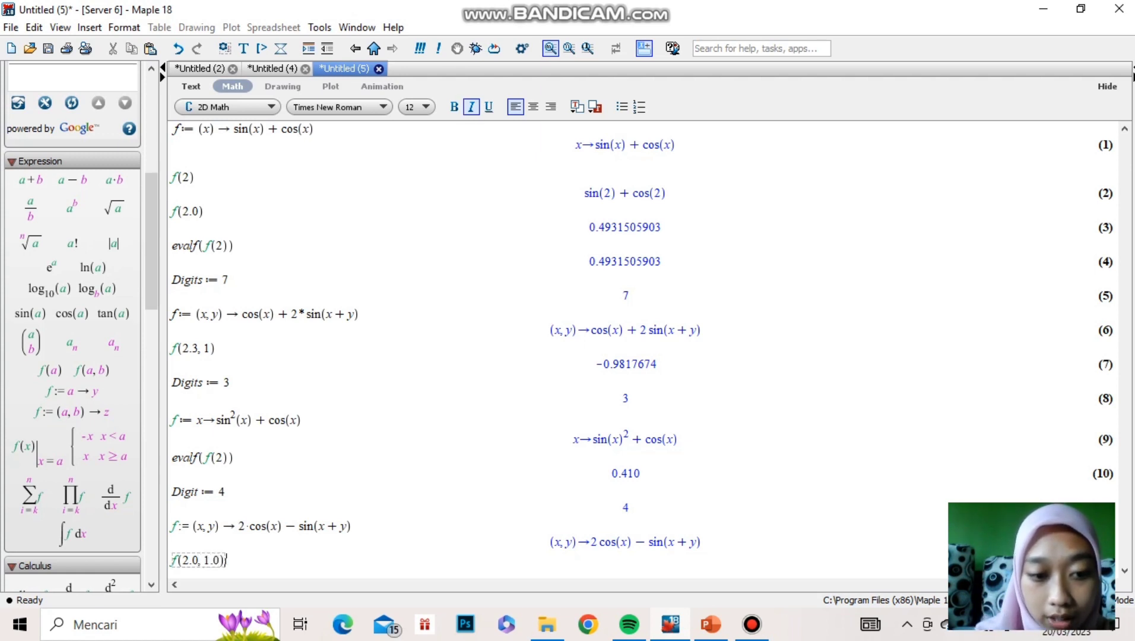
pyautogui.press('Return')
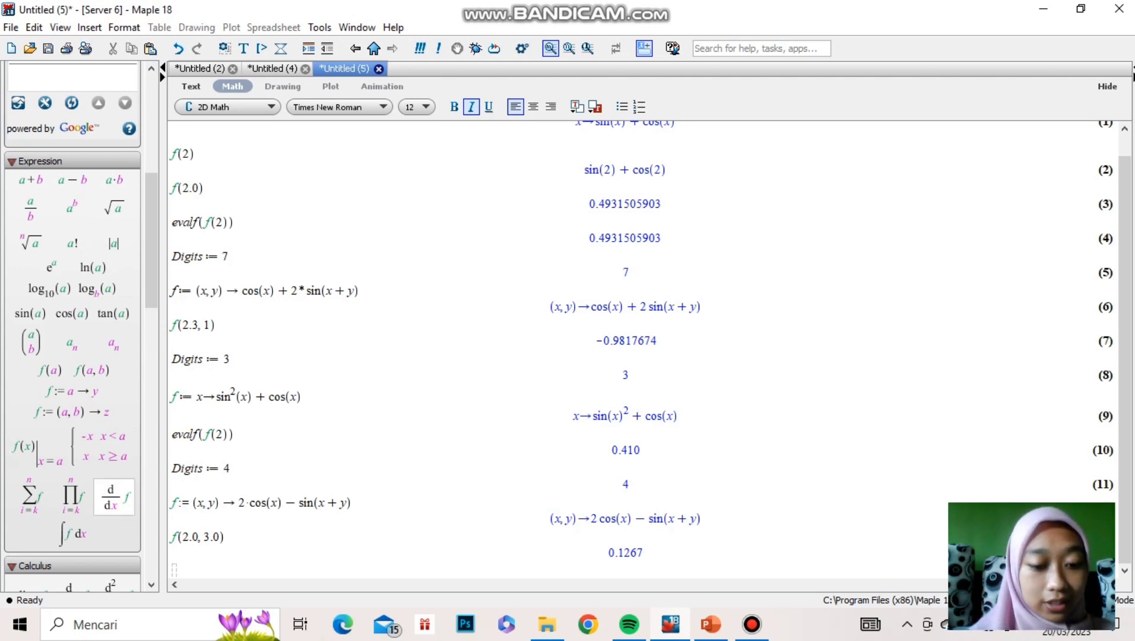
# Step: Enter and execute Digits := 5 on the next worksheet line
pyautogui.write('Digits')
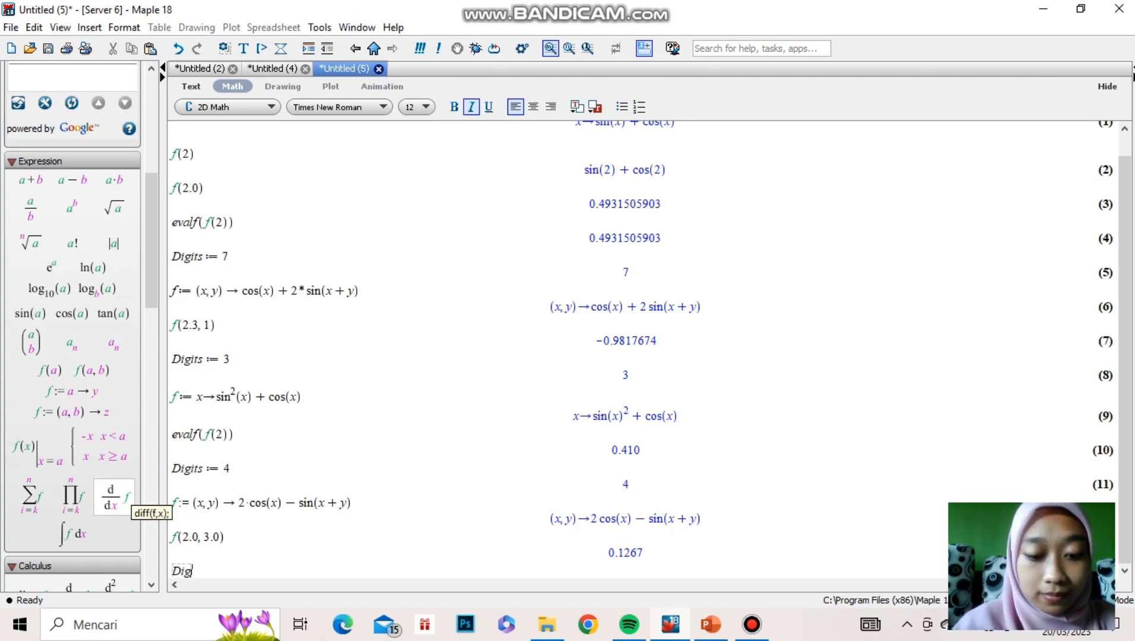
pyautogui.write('=')
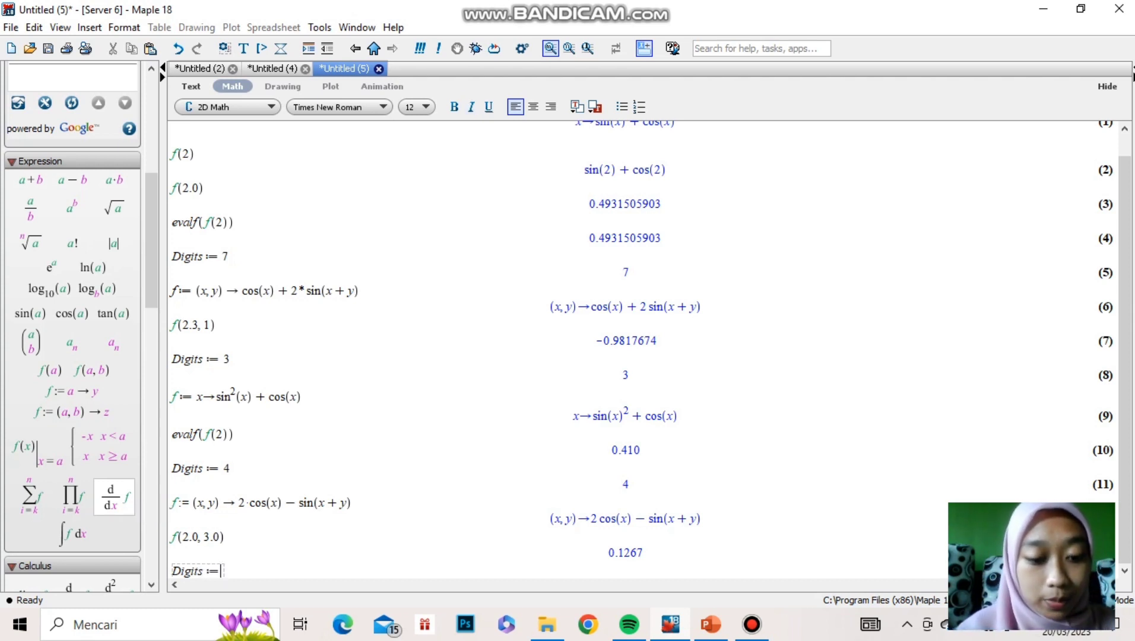
pyautogui.write('5')
pyautogui.press('Return')
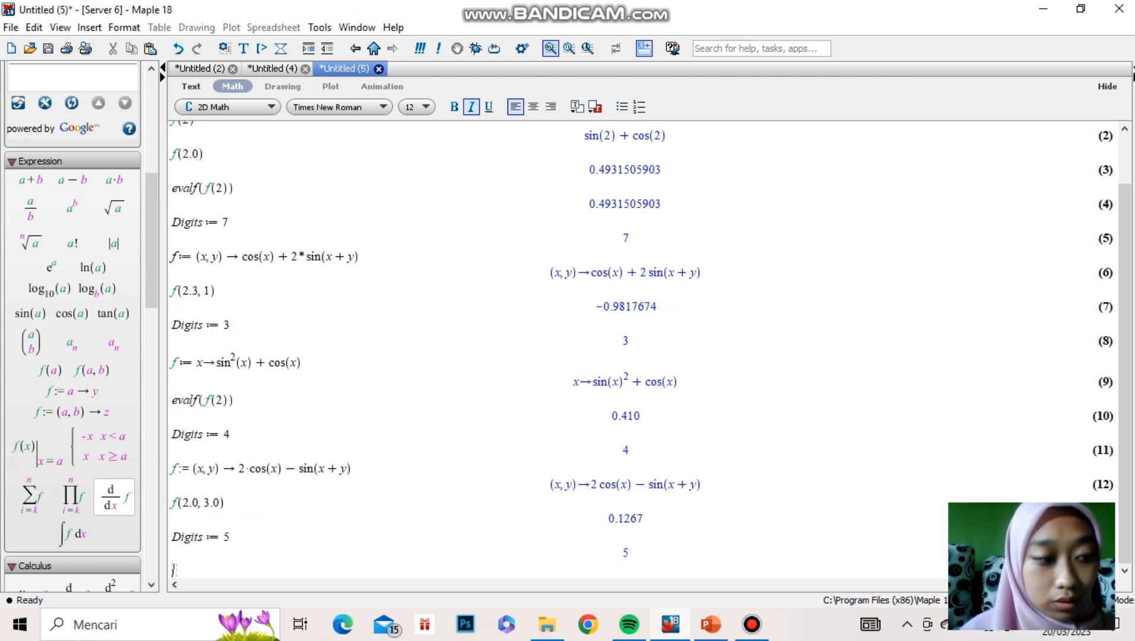
# Step: Insert the two-variable function template, rename the function g, set its arguments to x and y, and clear the z placeholder
pyautogui.click(71, 411)
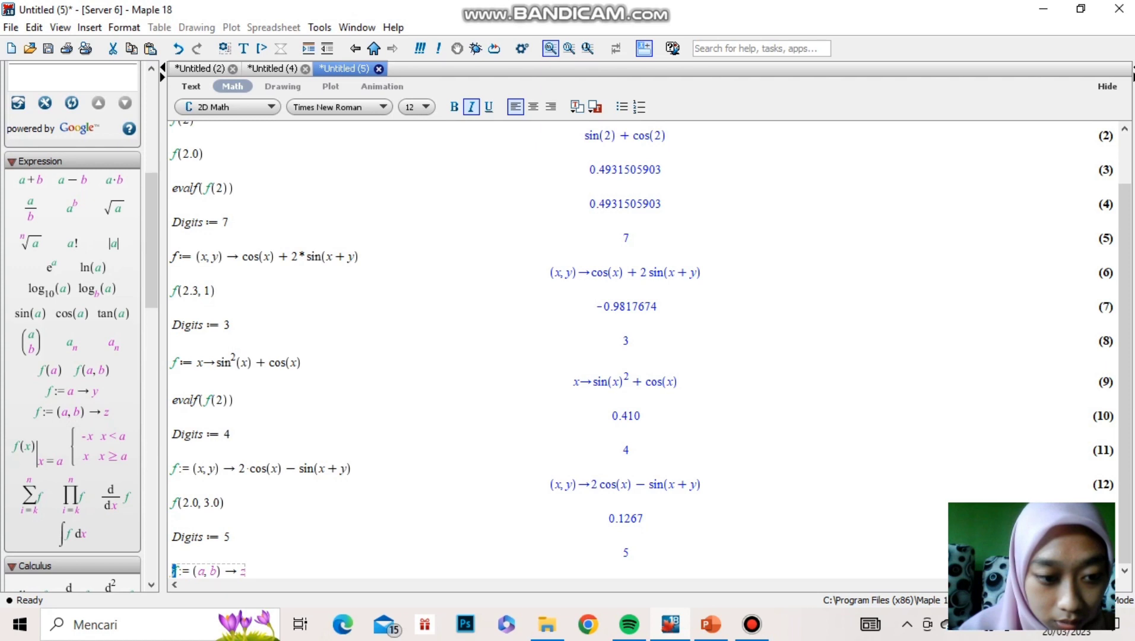
pyautogui.write('g')
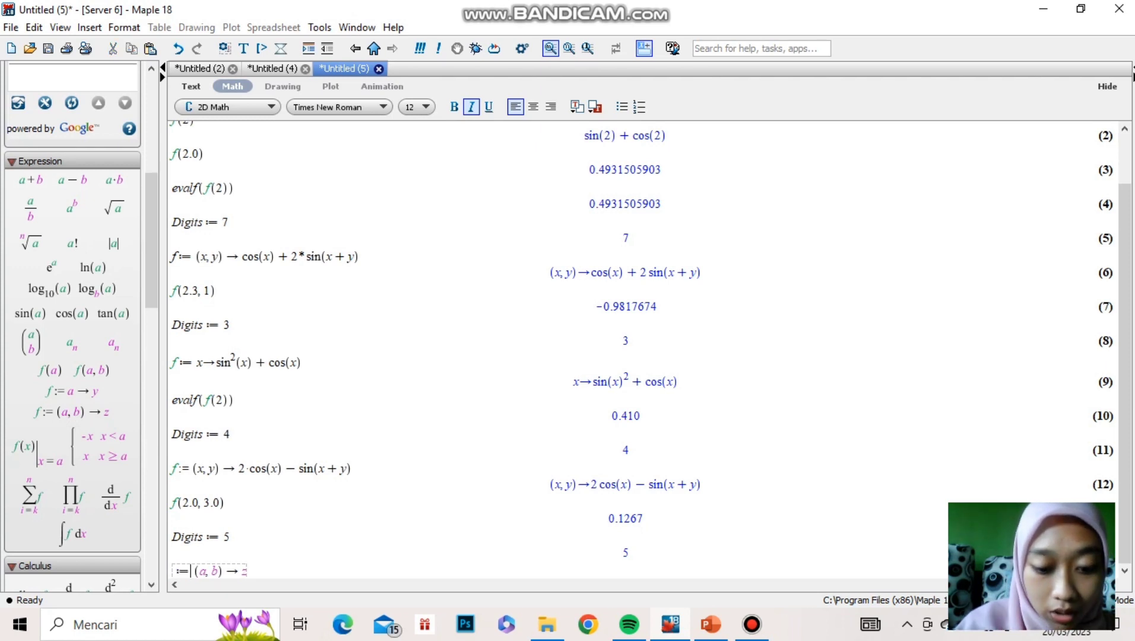
pyautogui.press('BackSpace')
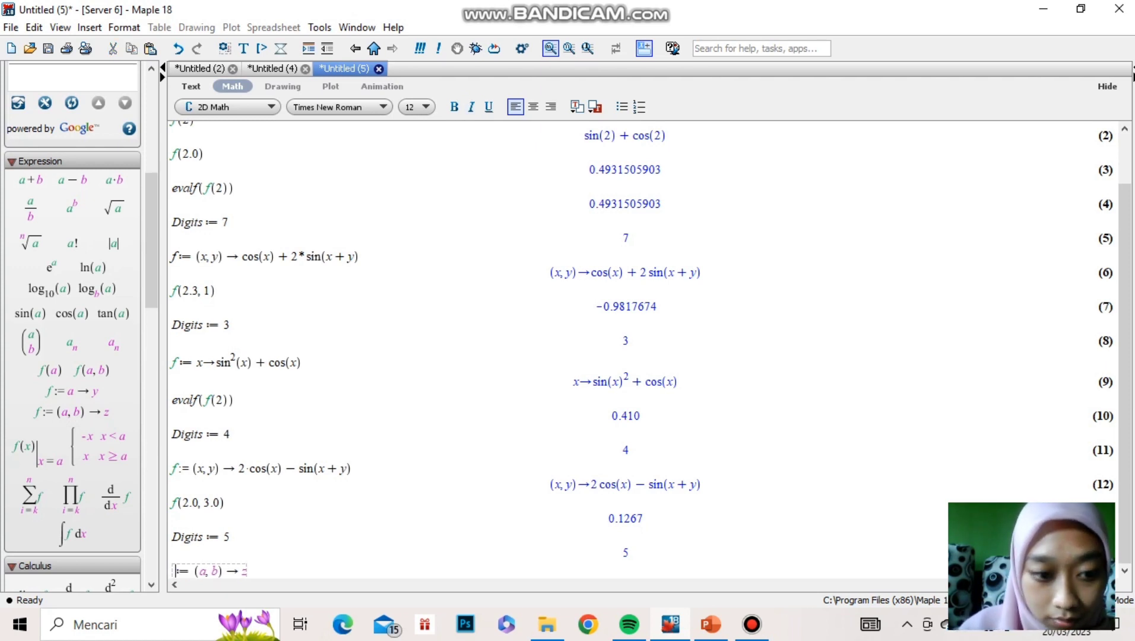
pyautogui.write('g')
pyautogui.press('Right')
pyautogui.press('Right')
pyautogui.press('Delete')
pyautogui.write('x')
pyautogui.press('Right')
pyautogui.press('Delete')
pyautogui.write('y')
pyautogui.press('Right')
pyautogui.press('Right')
pyautogui.press('BackSpace')
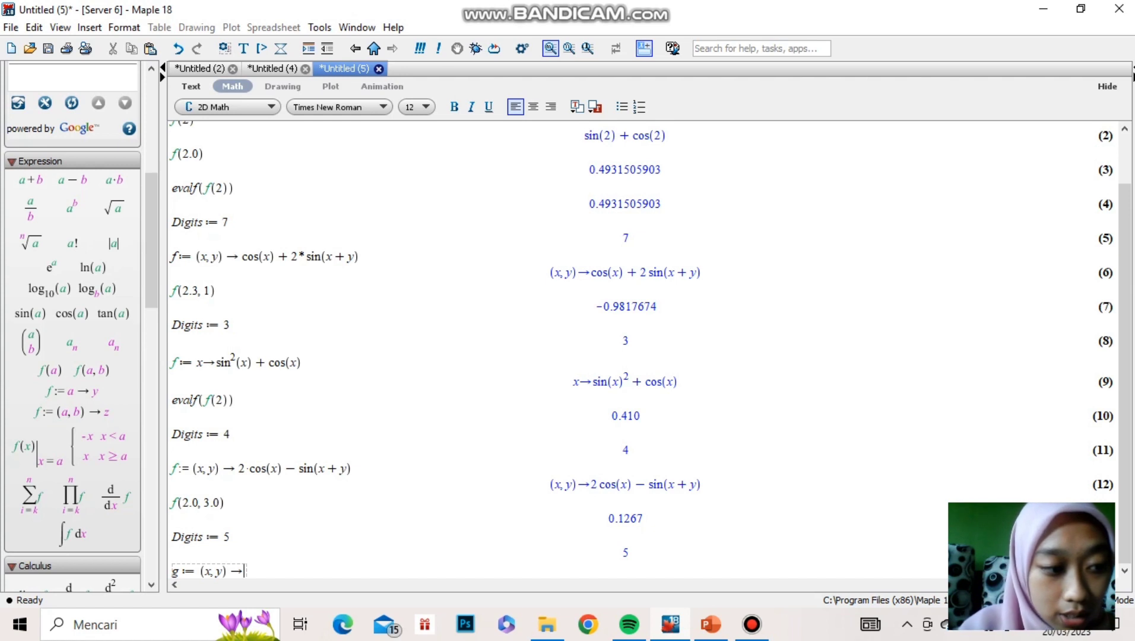
# Step: Complete the definition as g := (x, y) -> 2 sin(x) - 2 cos(x - y) and execute it
pyautogui.write('2')
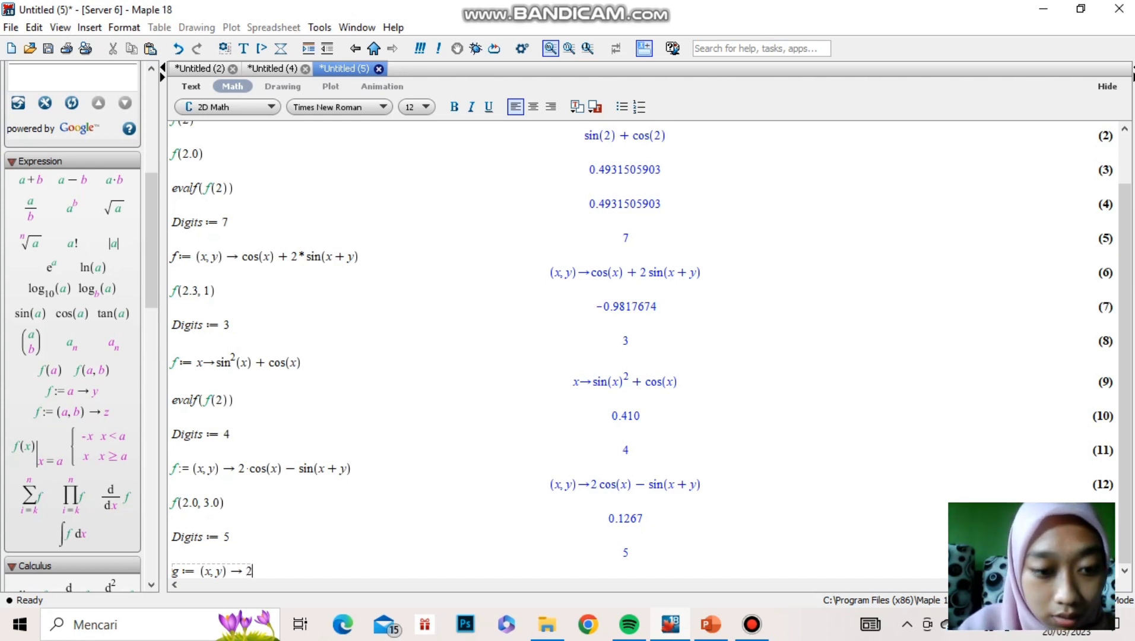
pyautogui.write('sin')
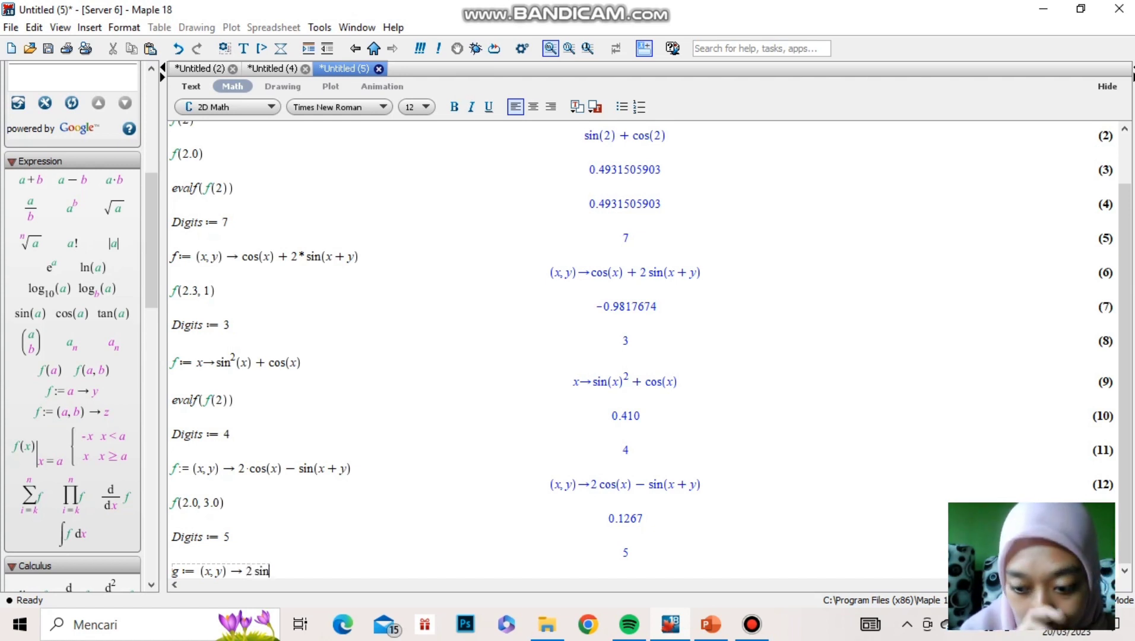
pyautogui.write('(x)')
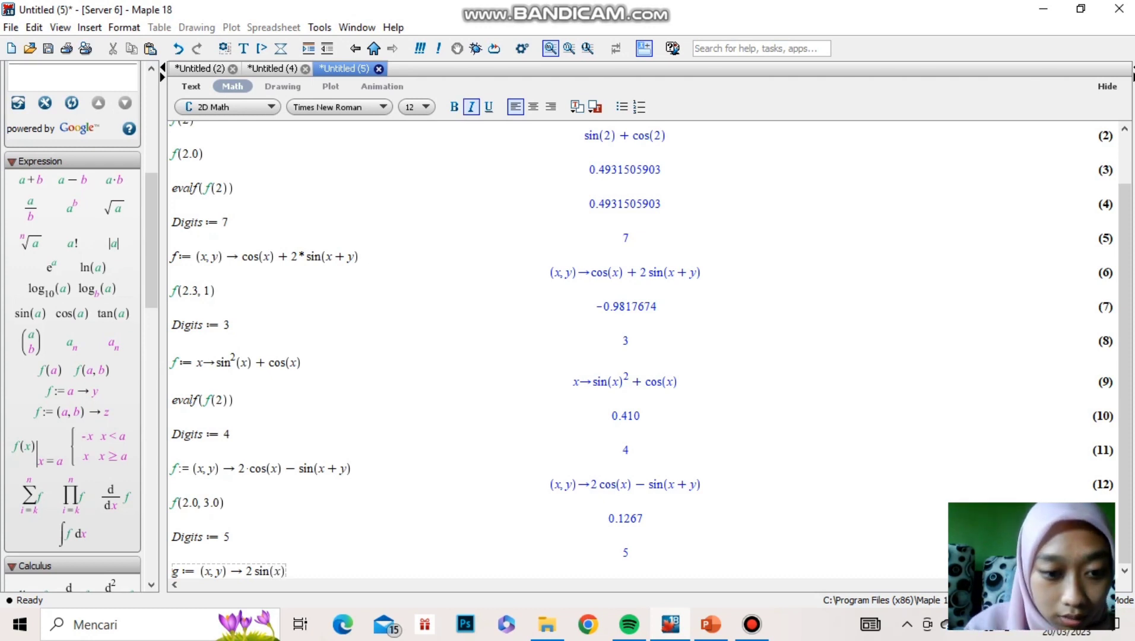
pyautogui.write('-2')
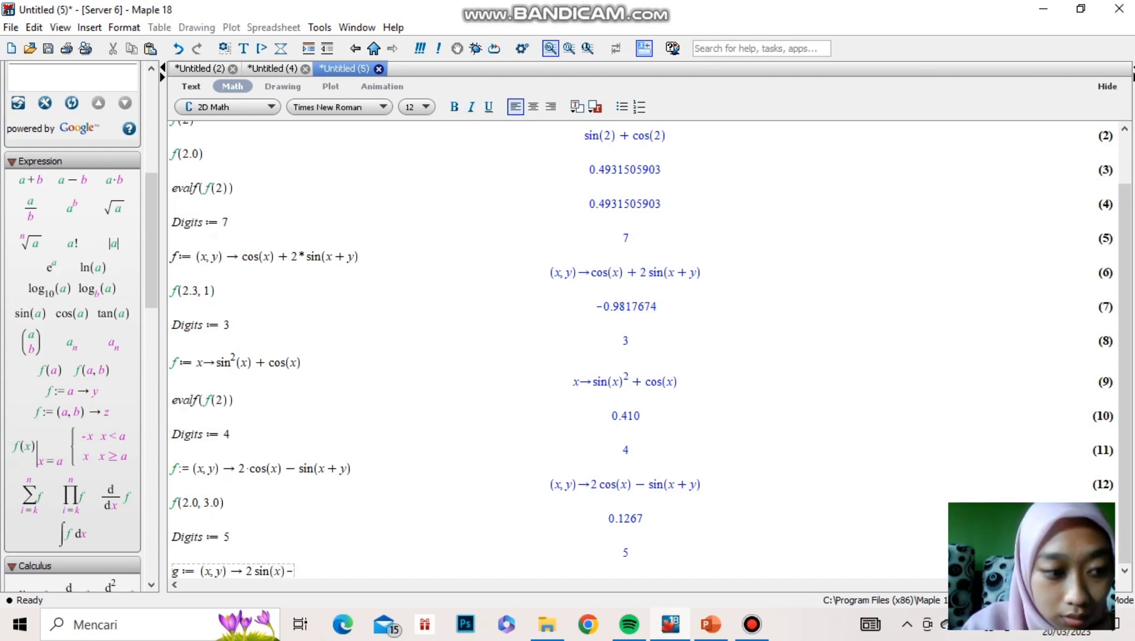
pyautogui.write('cos(')
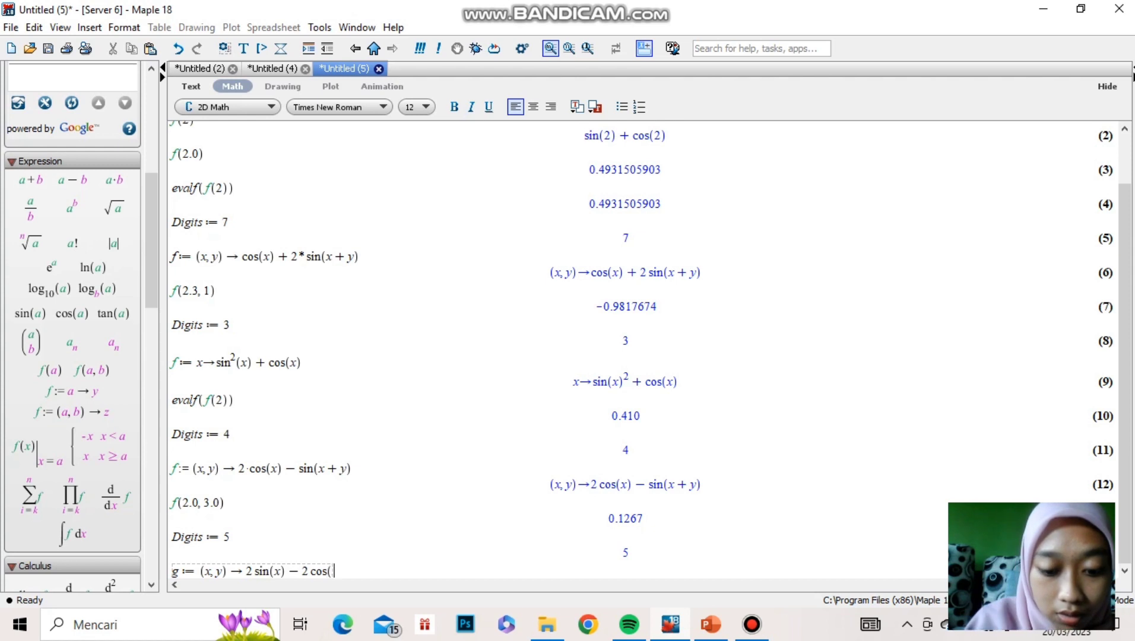
pyautogui.write('x-y)')
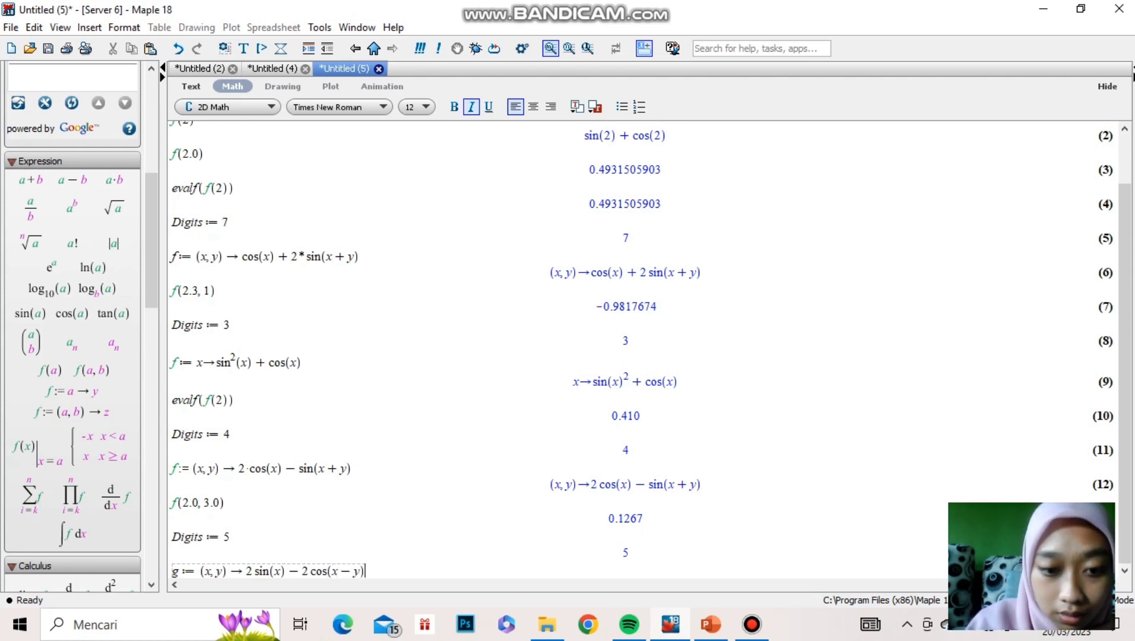
pyautogui.press('Return')
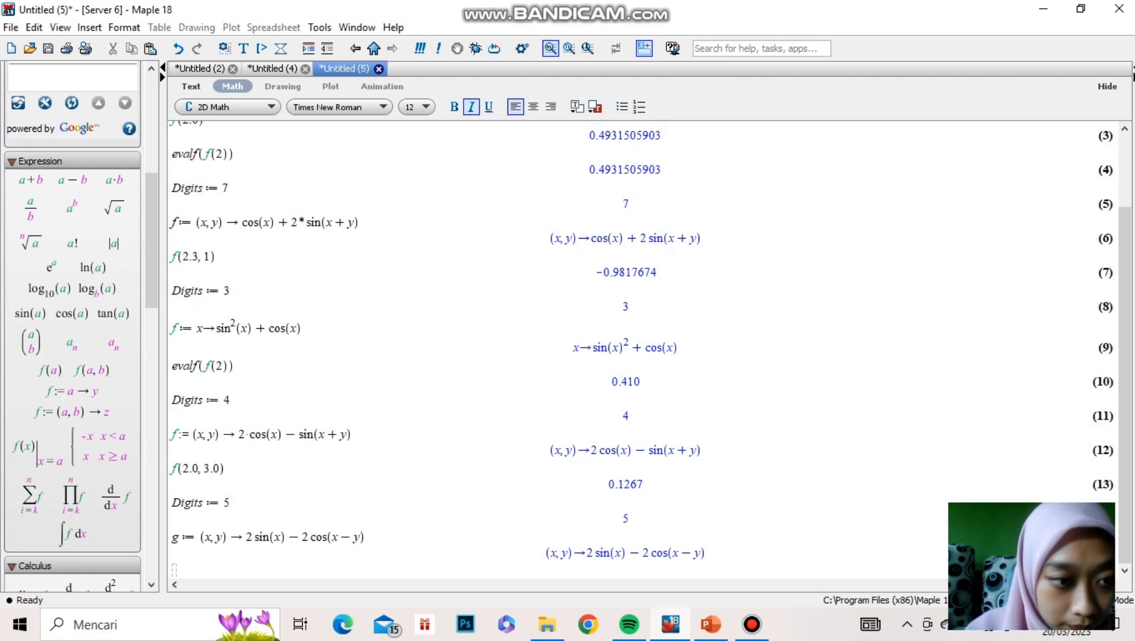
# Step: Evaluate g(3.0, 2.0) below the definition of g, adapting the f(a, b) template
pyautogui.click(92, 370)
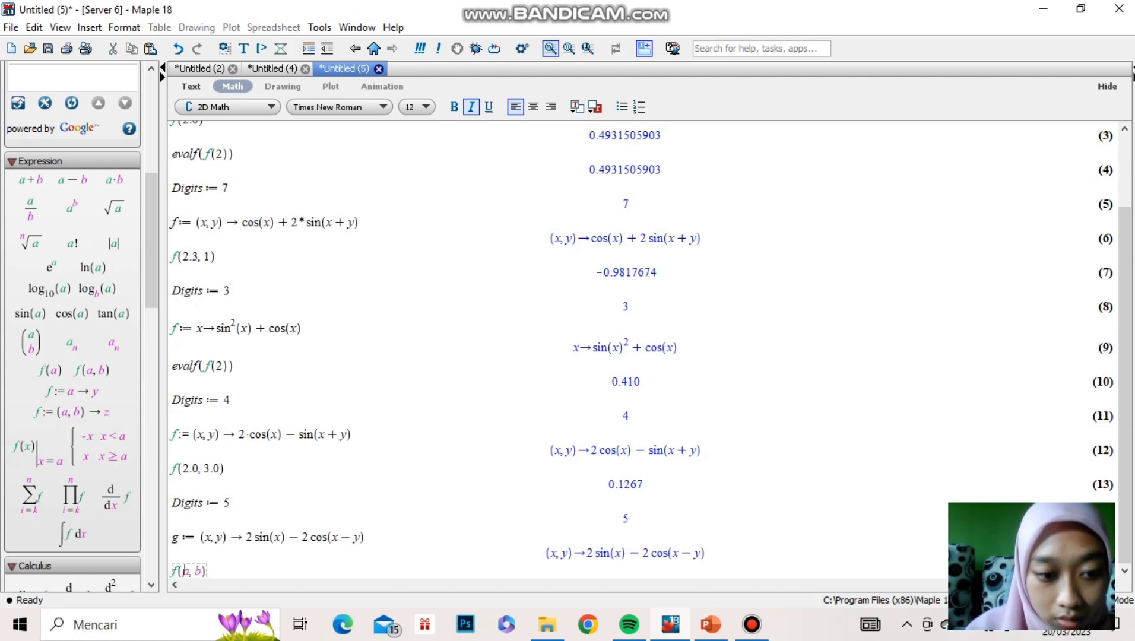
pyautogui.write('g')
pyautogui.press('Right')
pyautogui.press('Right')
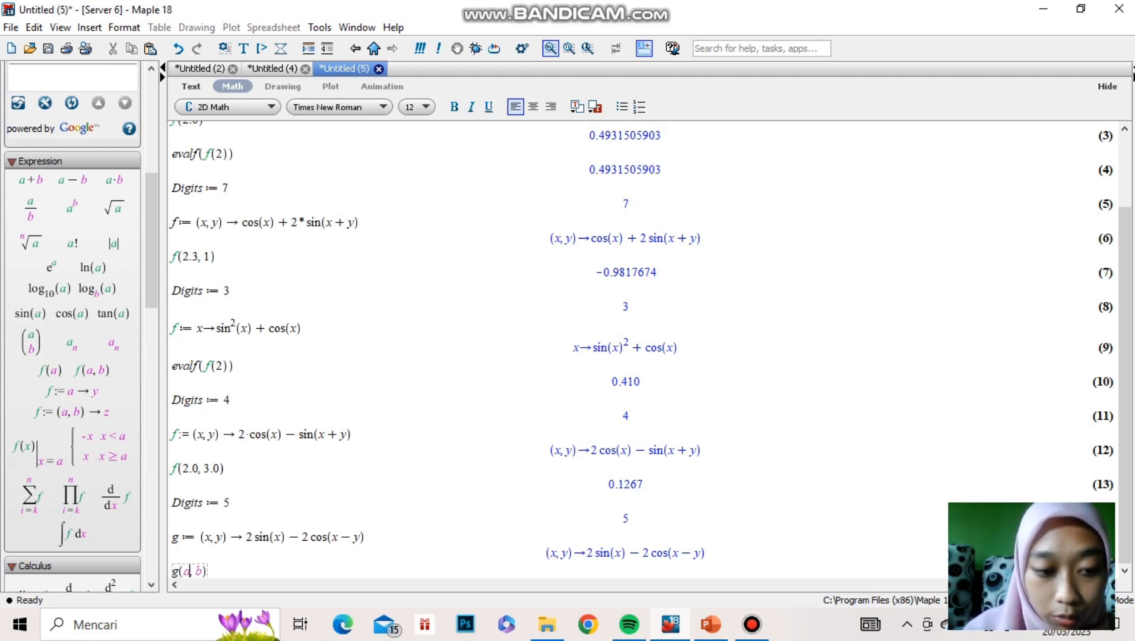
pyautogui.press('BackSpace')
pyautogui.write('3.0')
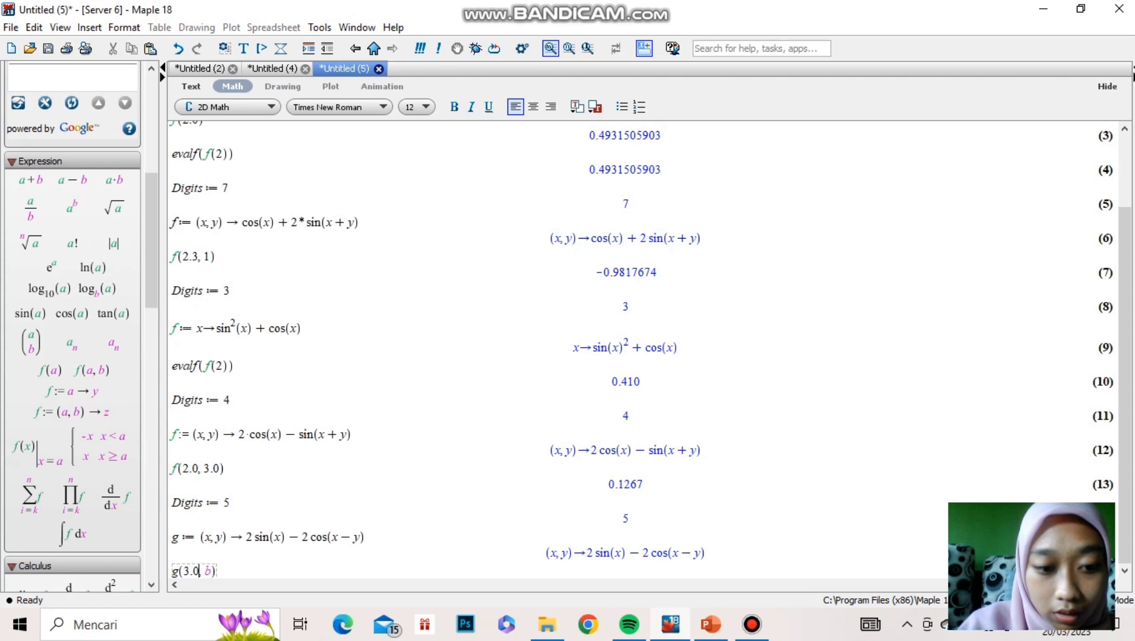
pyautogui.press('Right')
pyautogui.press('Right')
pyautogui.press('BackSpace')
pyautogui.write('2.0')
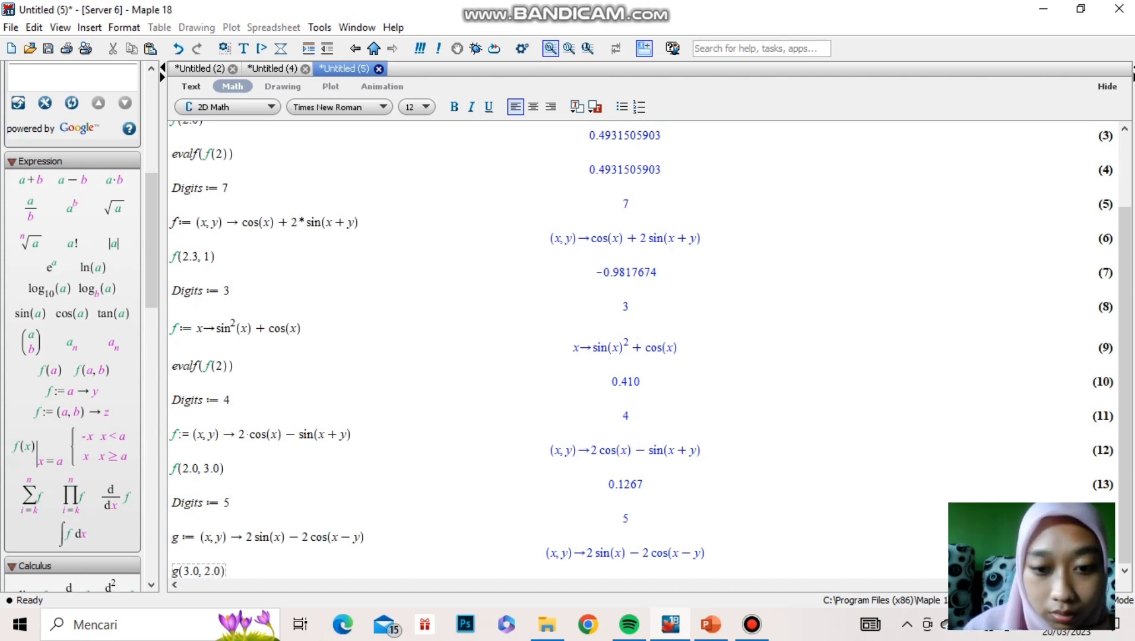
pyautogui.press('Right')
pyautogui.press('Return')
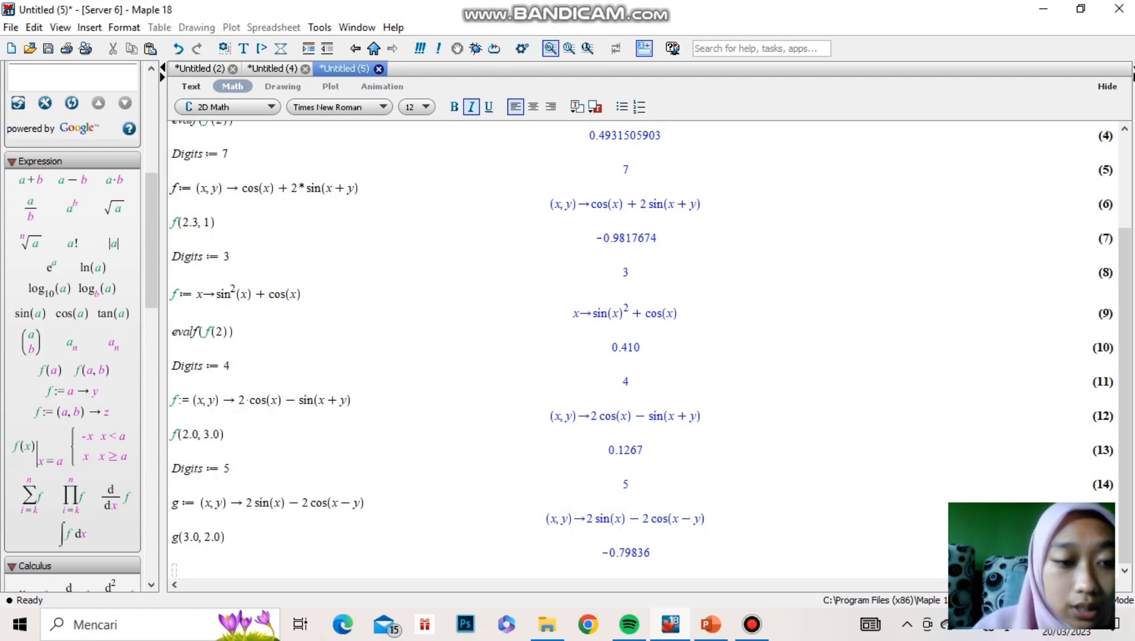
# Step: Enter and execute Digits := 6 on the line below the g(3.0, 2.0) result
pyautogui.write('Digit')
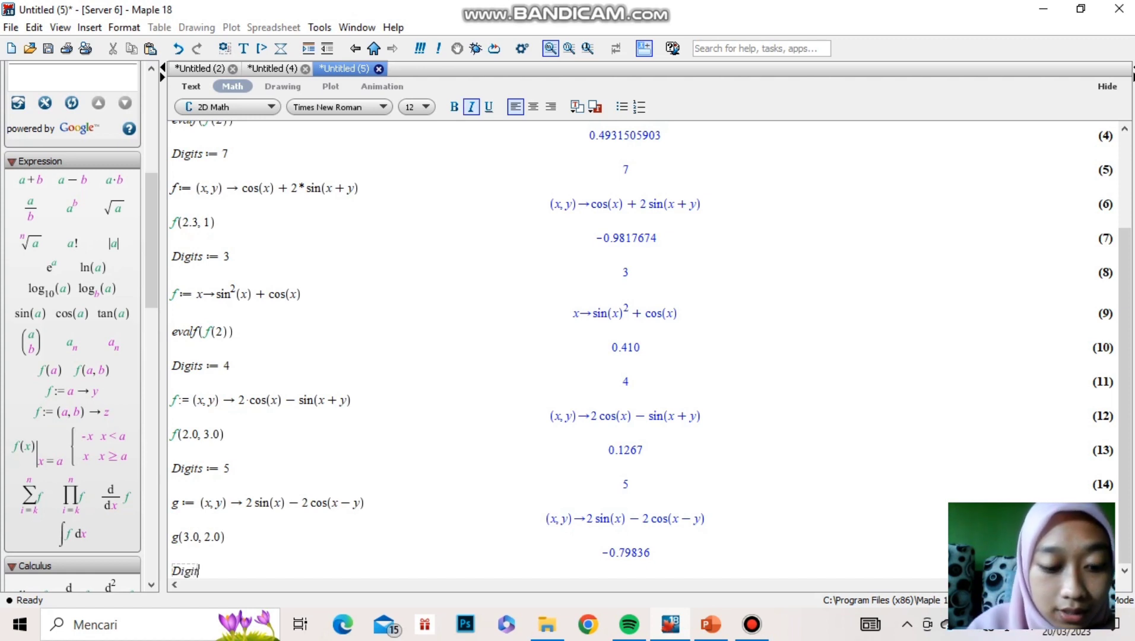
pyautogui.write('s:=')
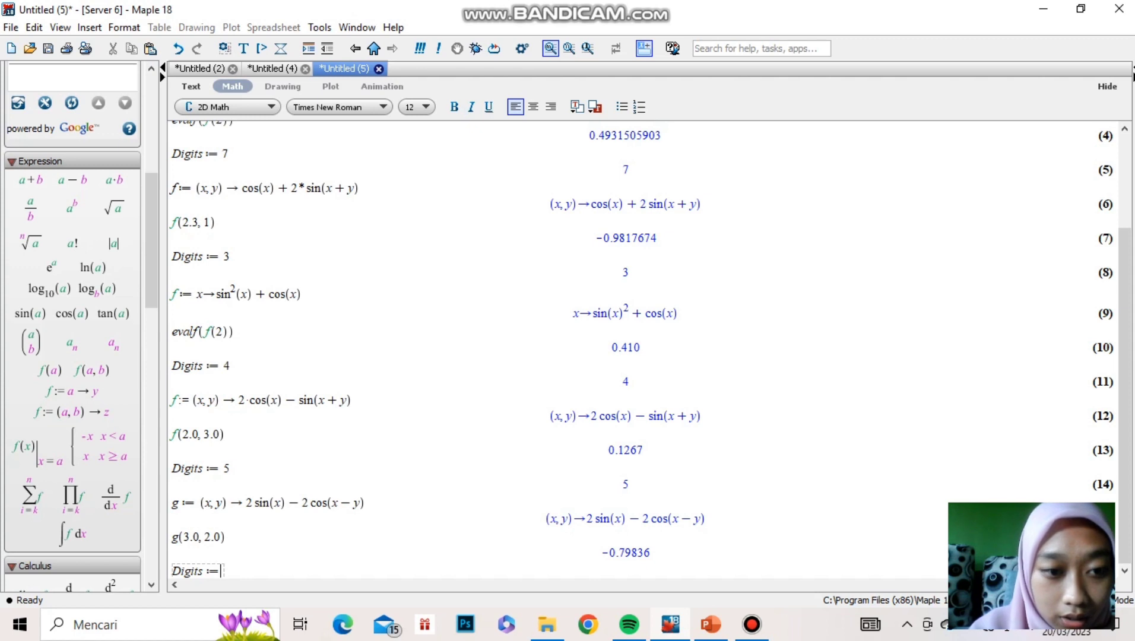
pyautogui.write('6')
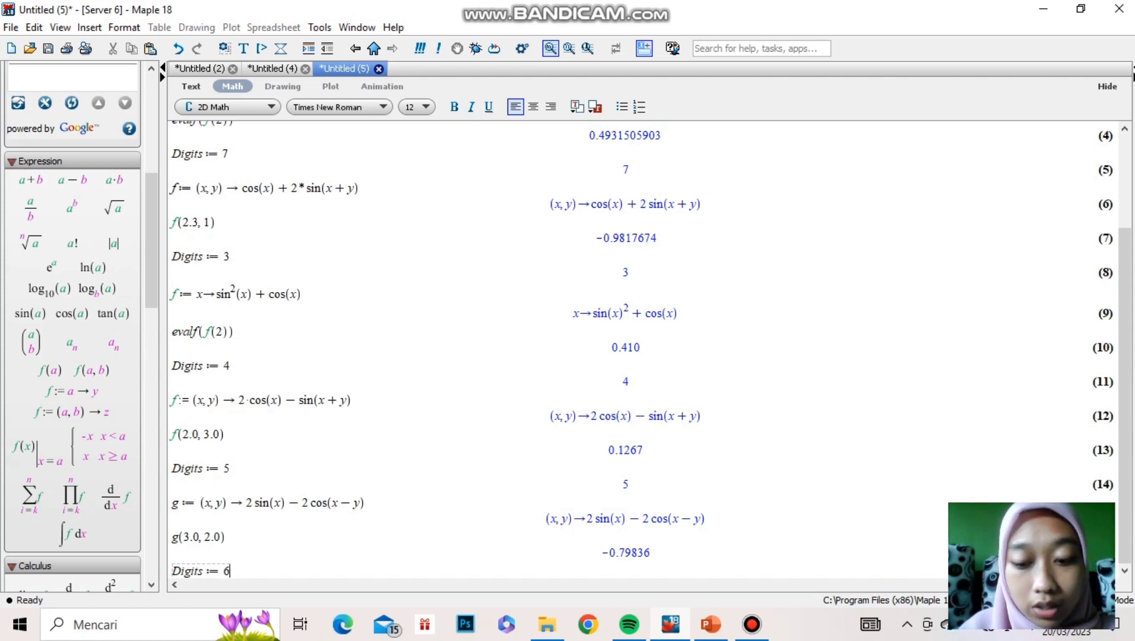
pyautogui.press('Return')
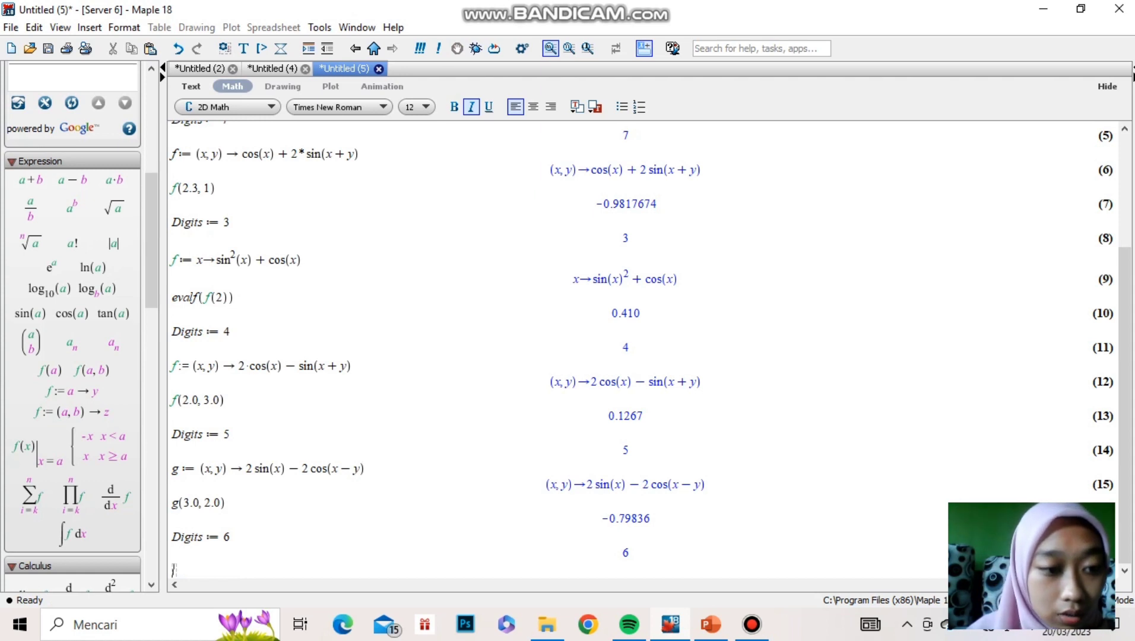
# Step: Insert the two-variable function template on the next worksheet line and rename the function h
pyautogui.click(71, 412)
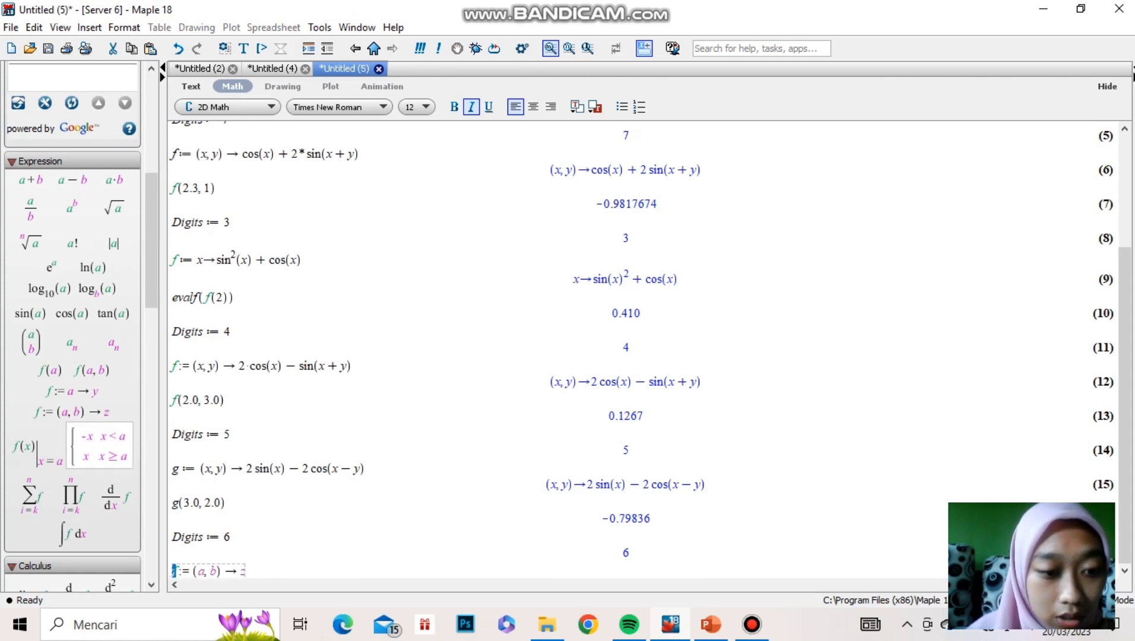
pyautogui.press('Right')
pyautogui.press('Right')
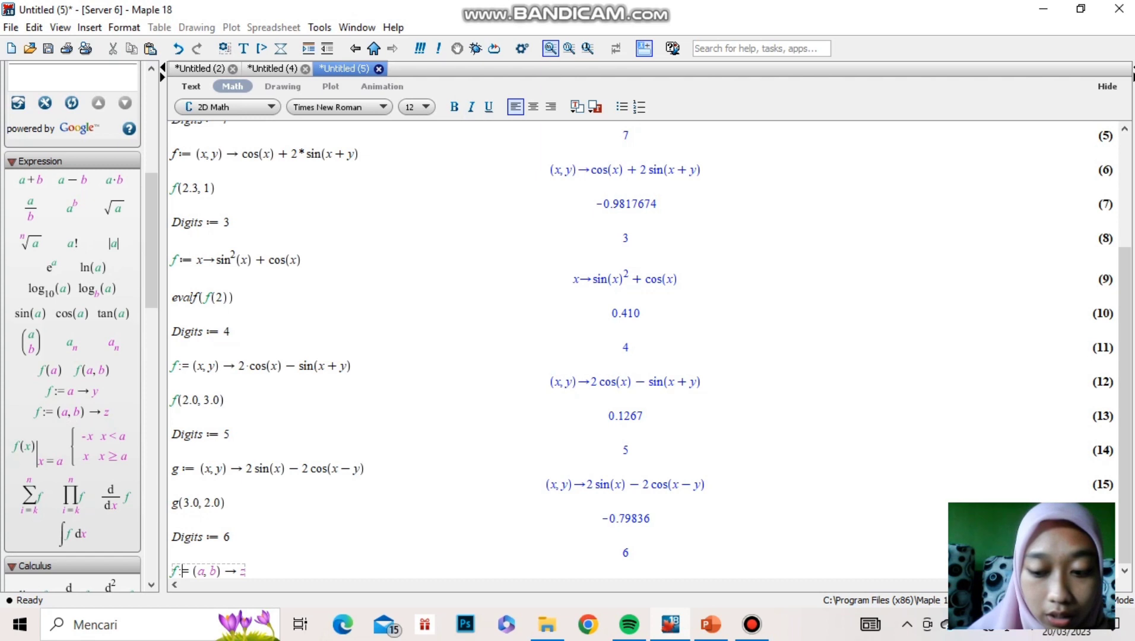
pyautogui.press('Left')
pyautogui.press('BackSpace')
pyautogui.press('Right')
pyautogui.press('Right')
pyautogui.write('h')
pyautogui.press('BackSpace')
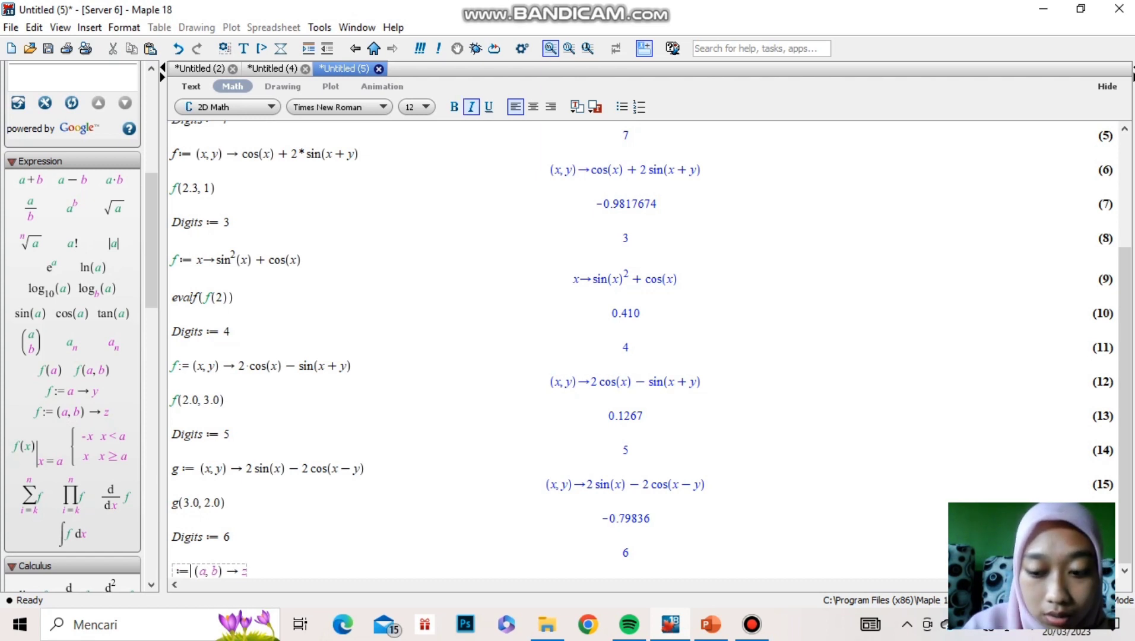
pyautogui.press('Left')
pyautogui.press('Left')
pyautogui.press('Right')
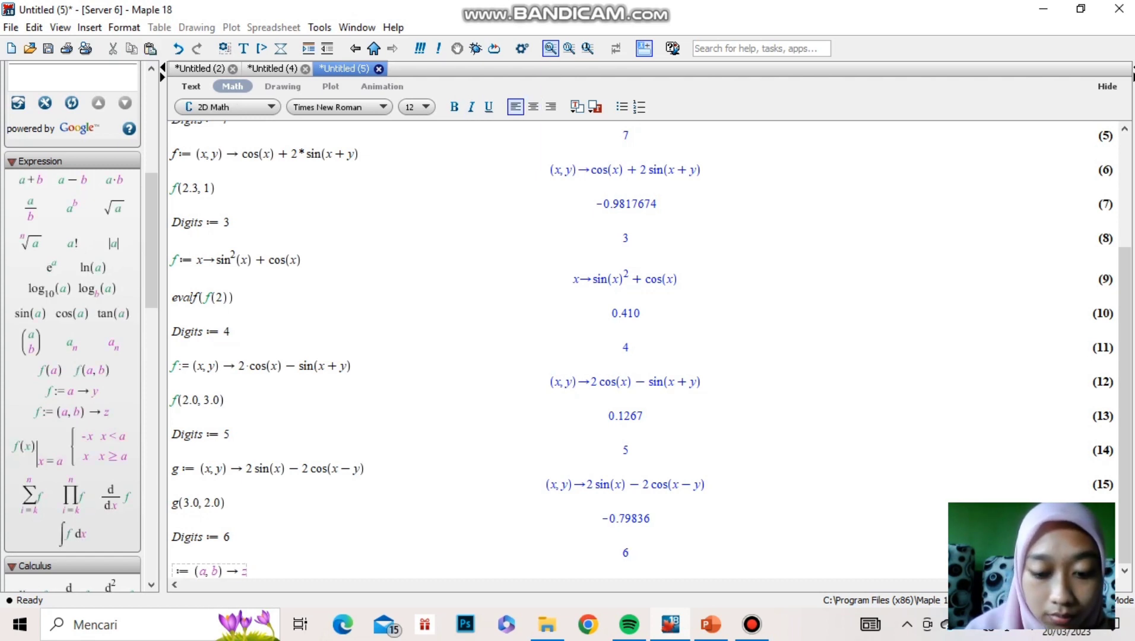
pyautogui.write('h')
pyautogui.press('Right')
pyautogui.press('Right')
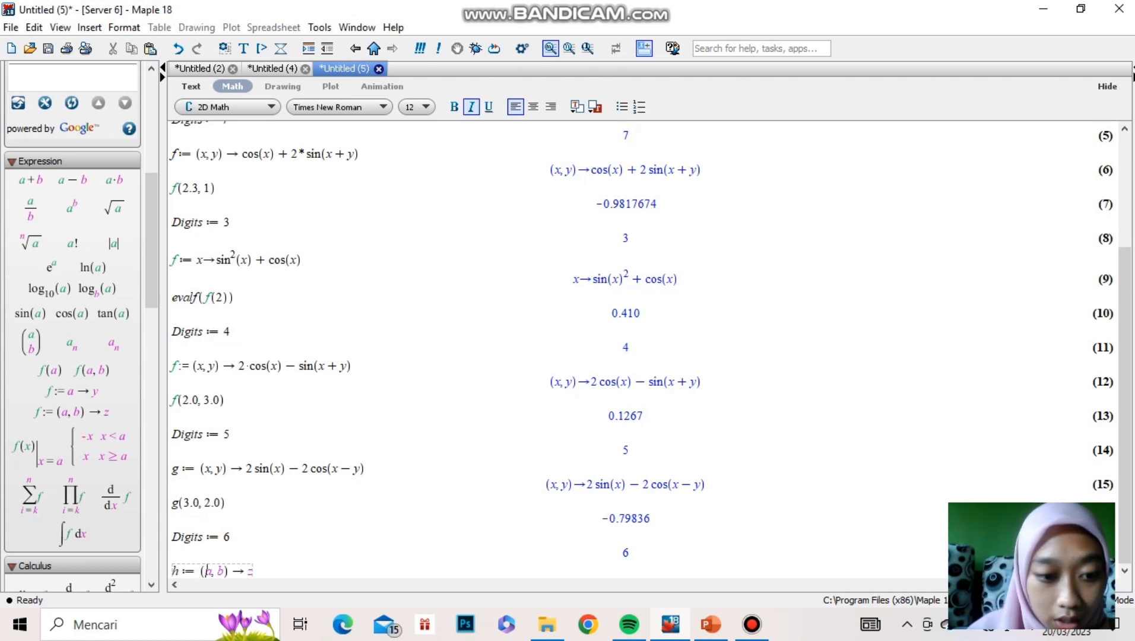
# Step: Set the arguments of h to x and y and clear the z placeholder after the arrow
pyautogui.press('Right')
pyautogui.press('BackSpace')
pyautogui.write('x')
pyautogui.press('Right')
pyautogui.press('Right')
pyautogui.press('BackSpace')
pyautogui.write('y')
pyautogui.press('Right')
pyautogui.press('Right')
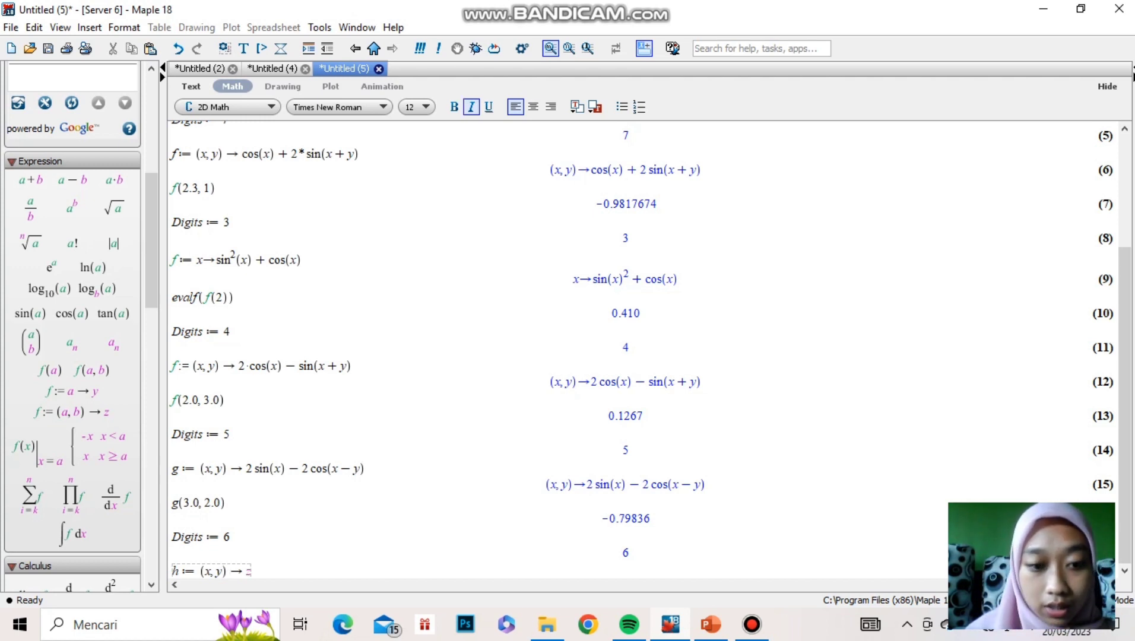
pyautogui.press('BackSpace')
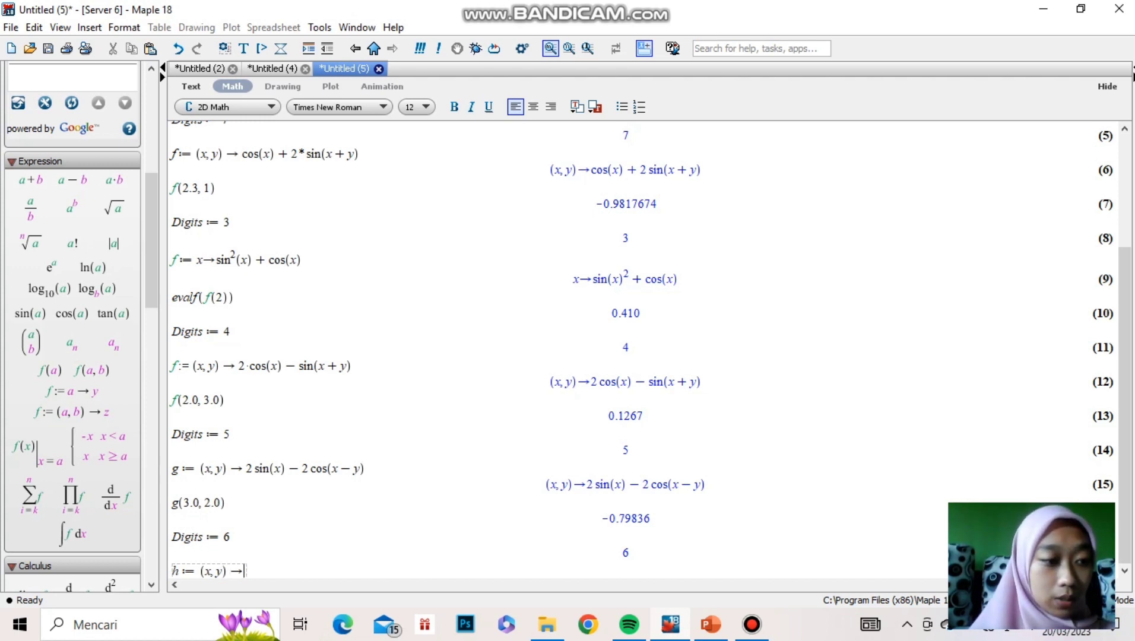
# Step: Complete the definition as h := (x, y) -> cos(x + y) + tan(2 x + 3 y) and execute it
pyautogui.write('cos')
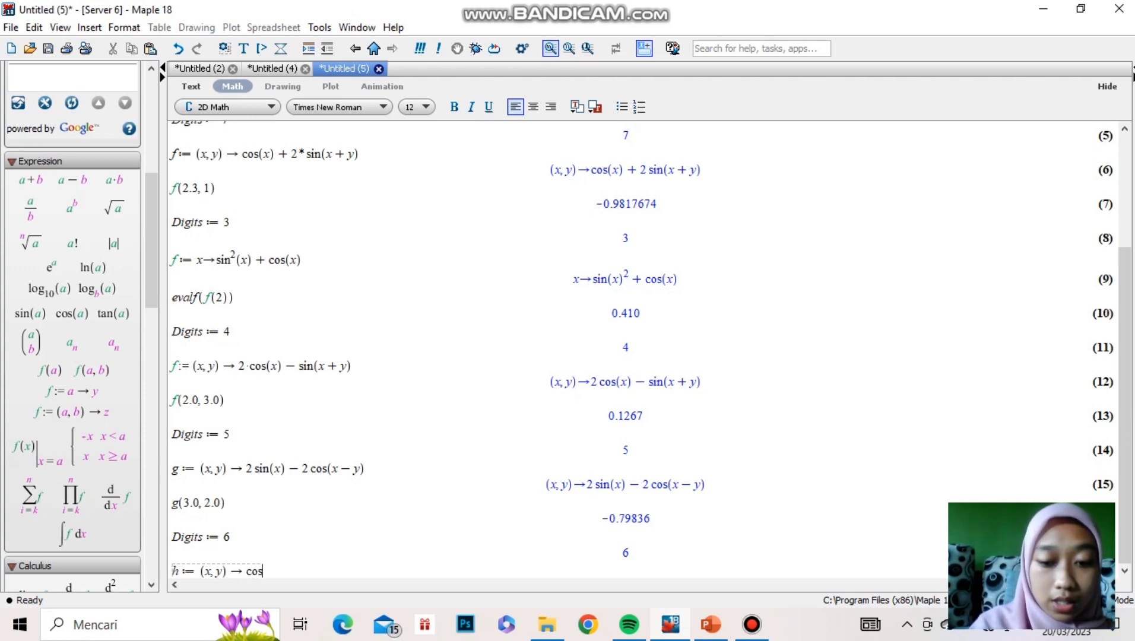
pyautogui.write('(x ')
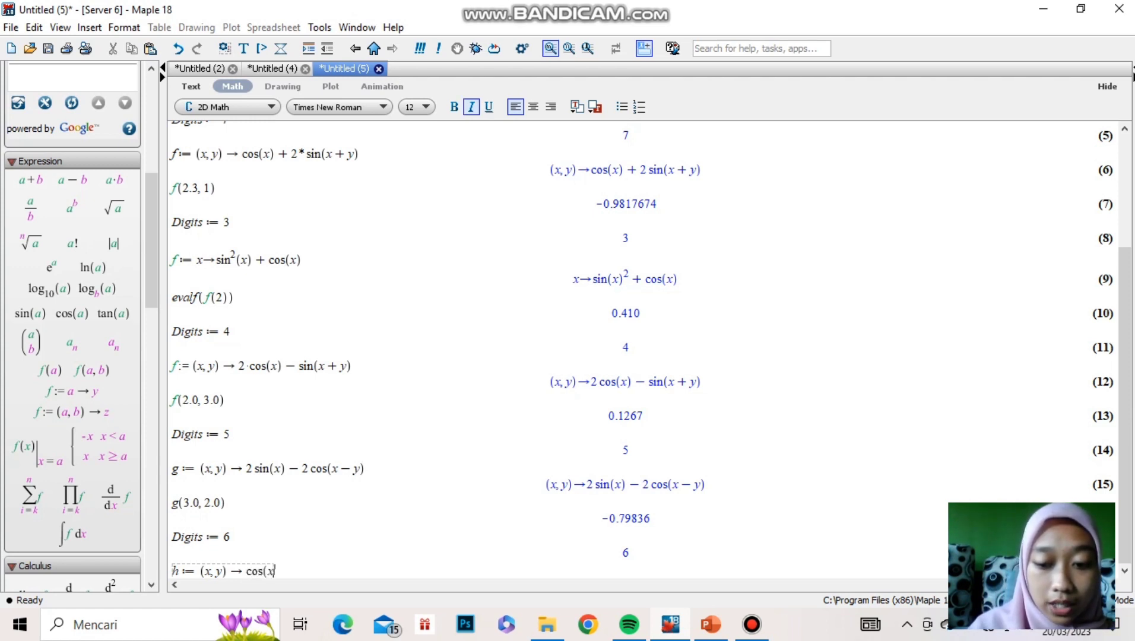
pyautogui.write('+ y) ')
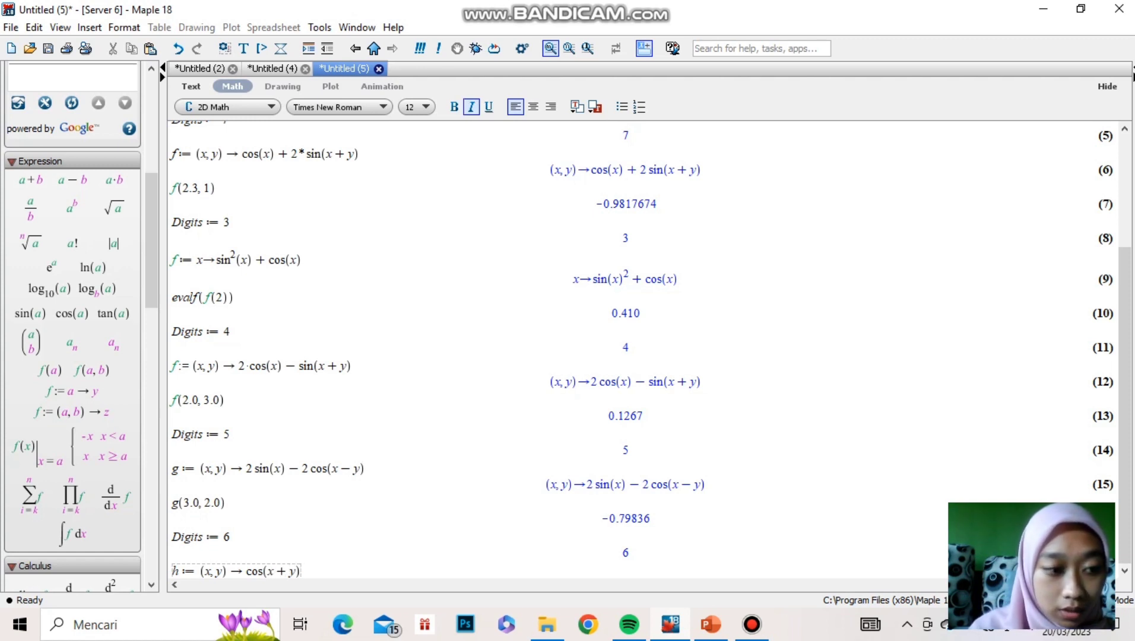
pyautogui.write('+ tan')
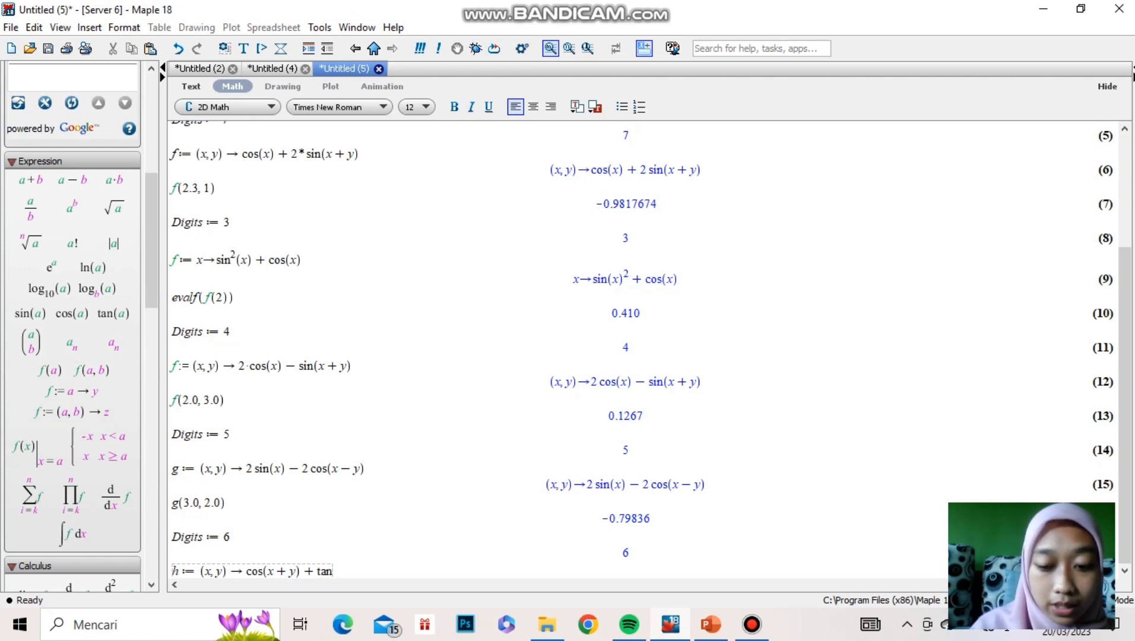
pyautogui.write('(')
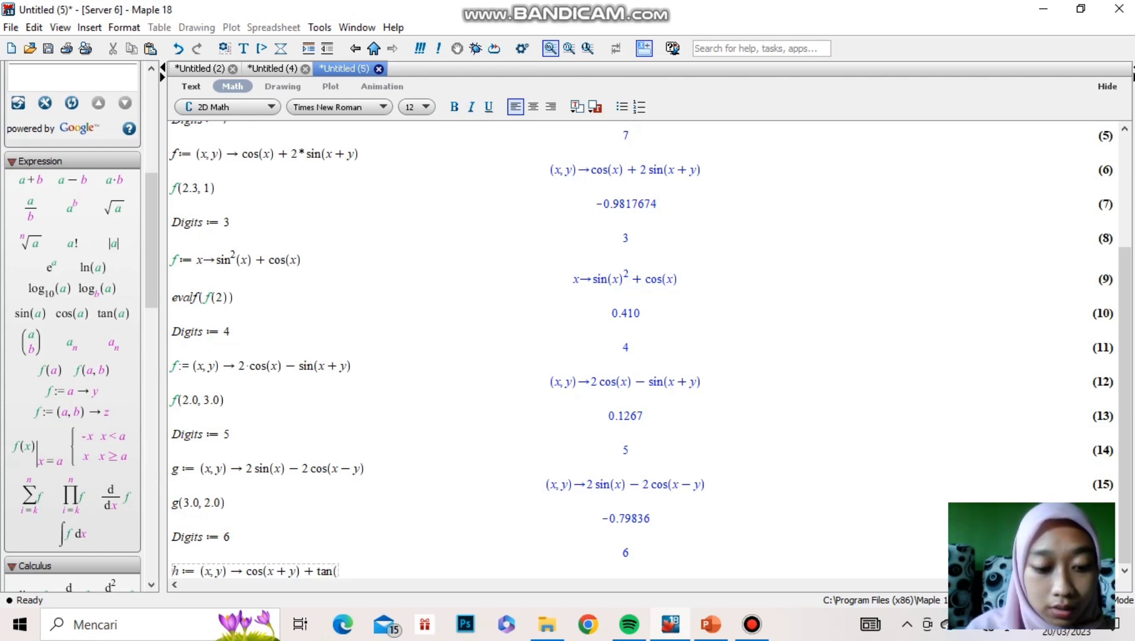
pyautogui.write('2 x')
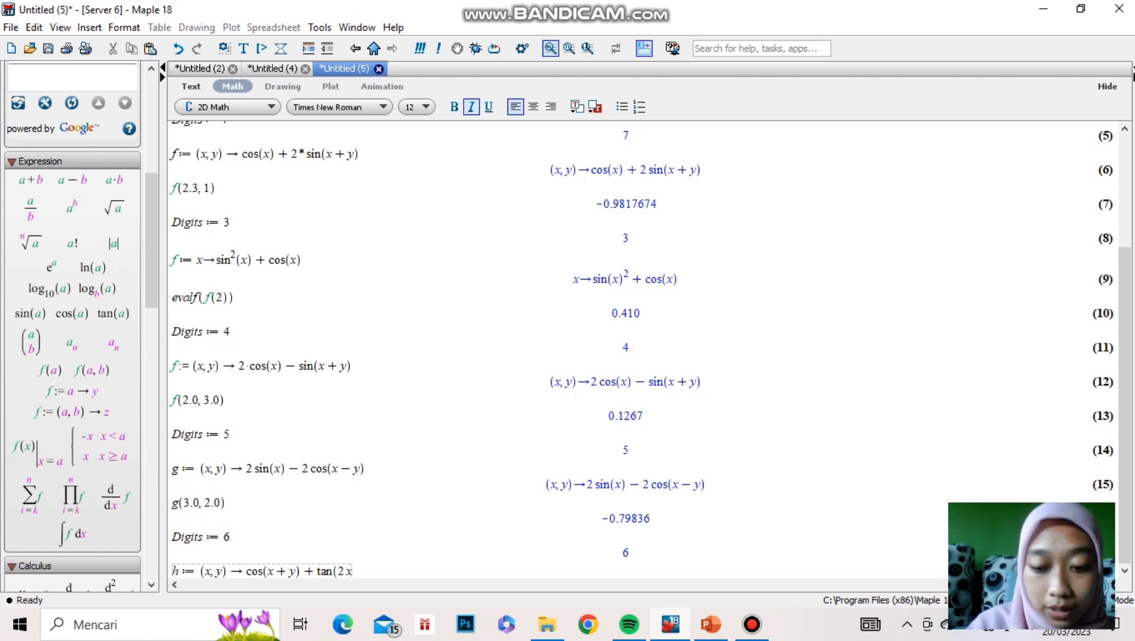
pyautogui.write(' + 3 y')
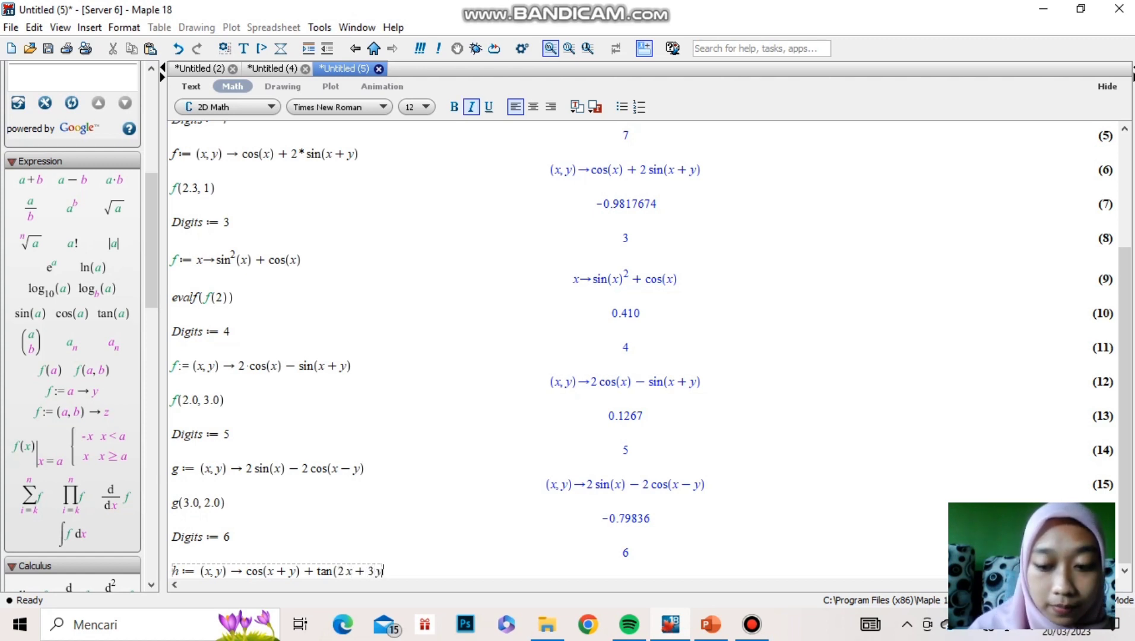
pyautogui.write(')')
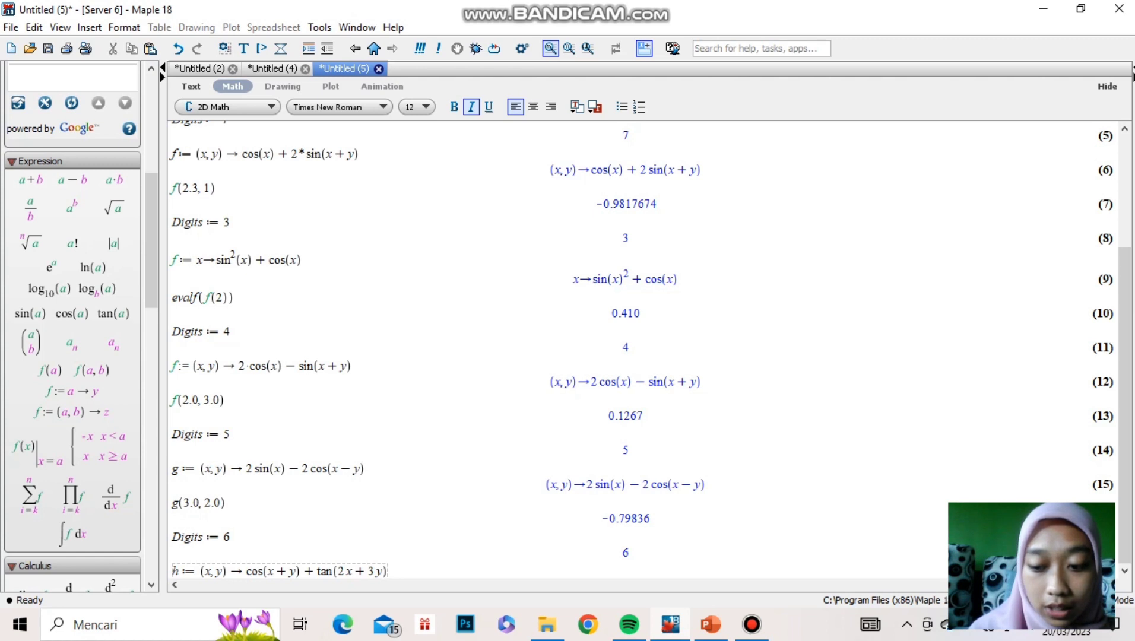
pyautogui.press('Return')
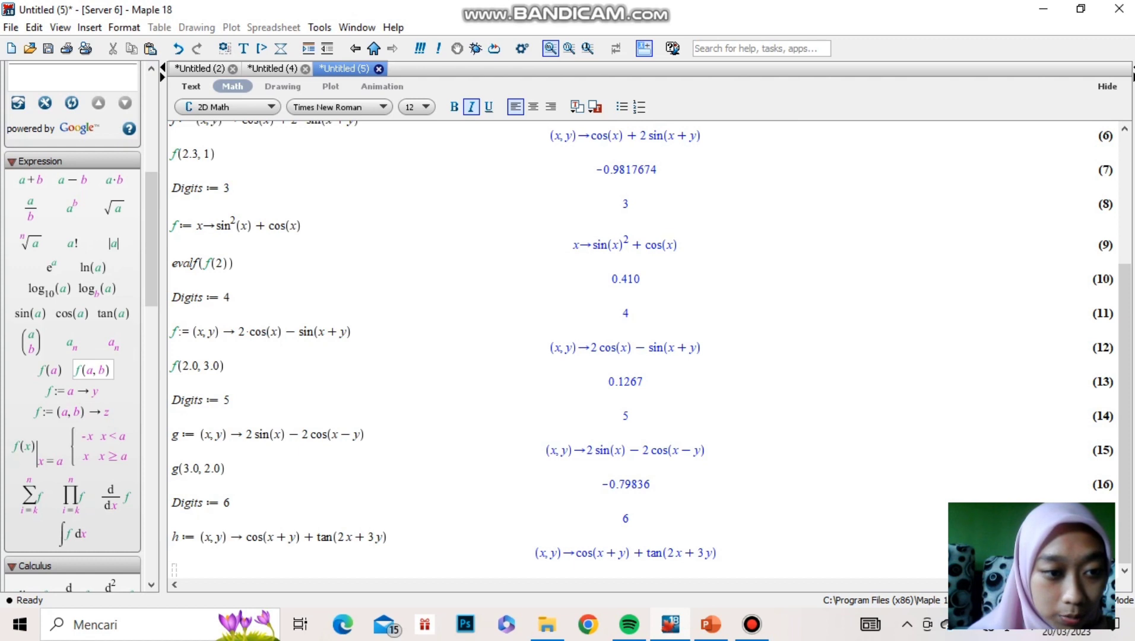
# Step: Evaluate h(1.0, 0.5) below the definition of h, adapting the f(a, b) template
pyautogui.click(92, 370)
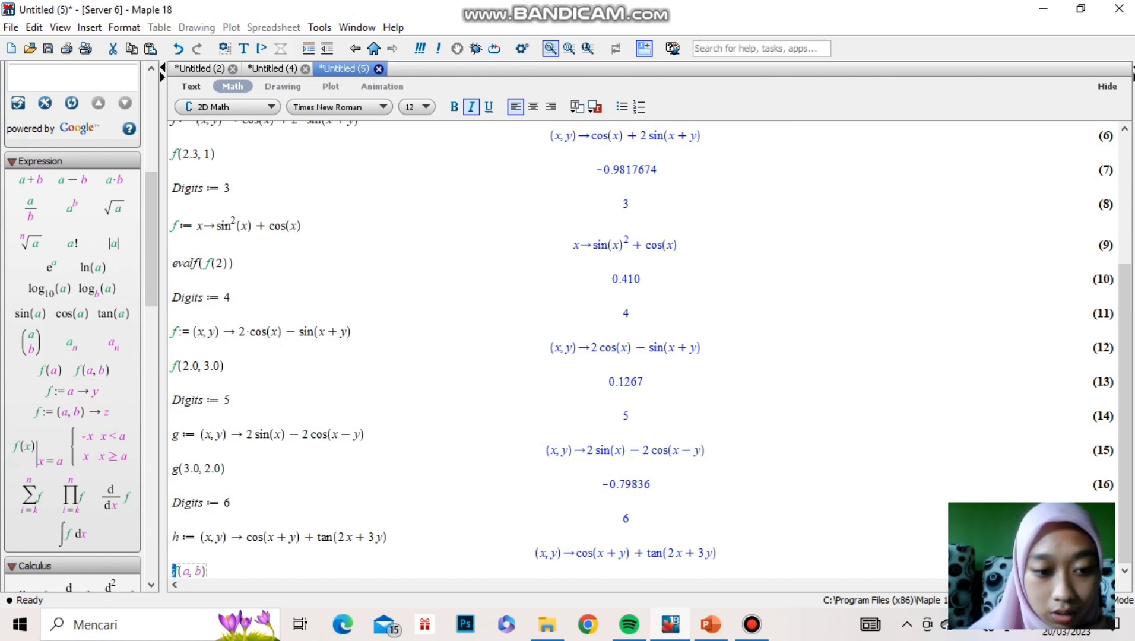
pyautogui.press('BackSpace')
pyautogui.write('h')
pyautogui.press('Right')
pyautogui.press('Right')
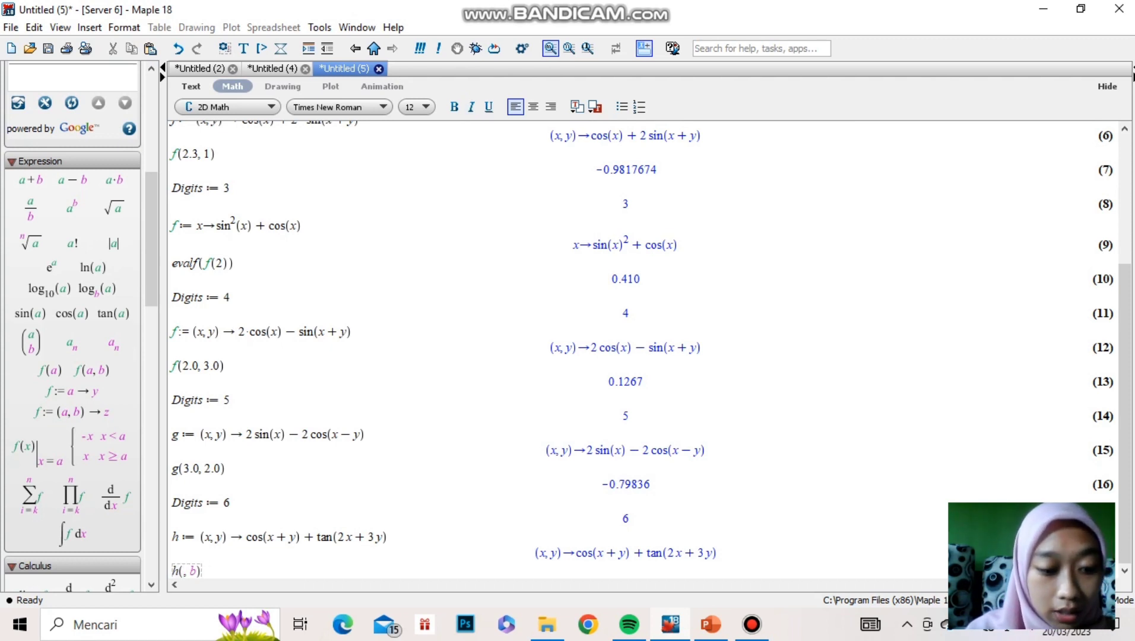
pyautogui.write('1.0')
pyautogui.press('Right')
pyautogui.press('Right')
pyautogui.press('BackSpace')
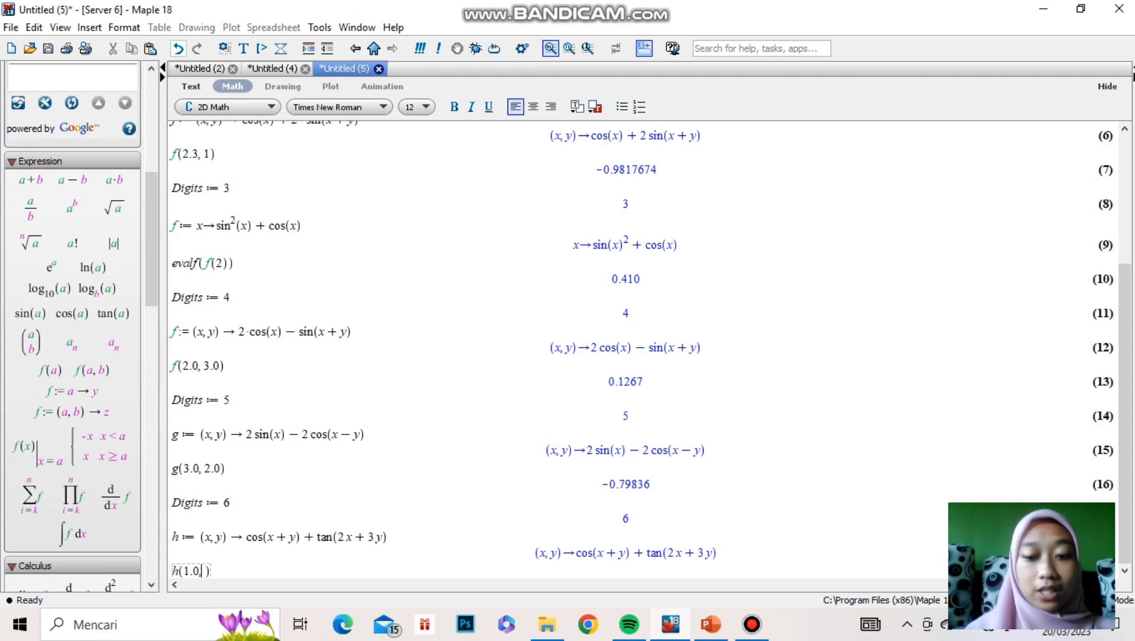
pyautogui.write(',0.5')
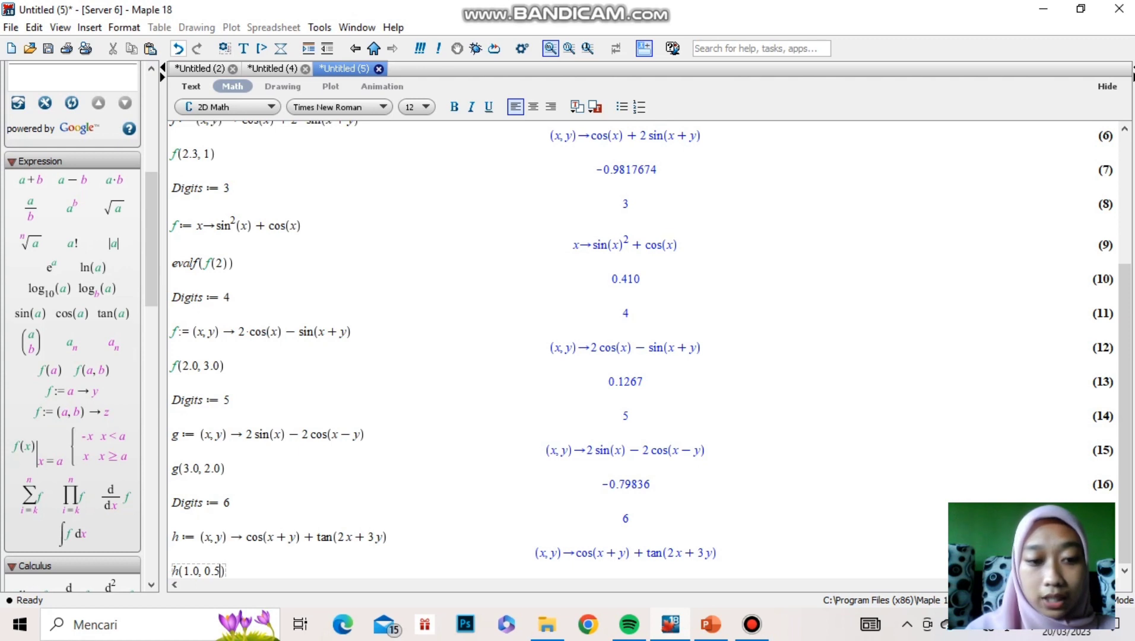
pyautogui.press('Return')
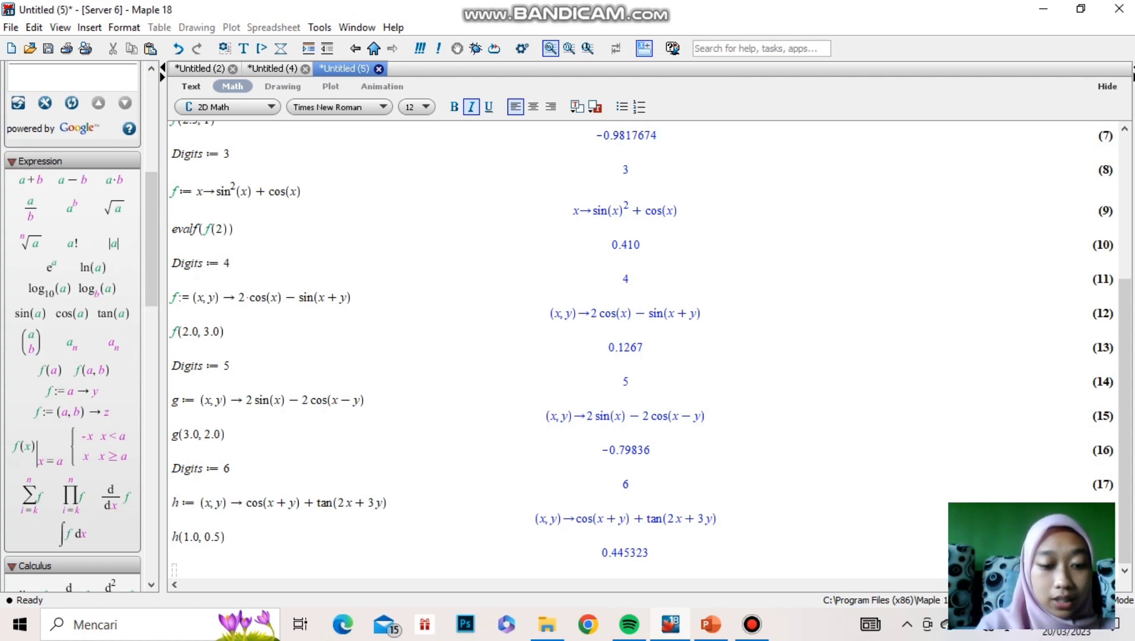
# Step: Enter and execute Digits := 7 on the line below the h(1.0, 0.5) result
pyautogui.write('Digits :')
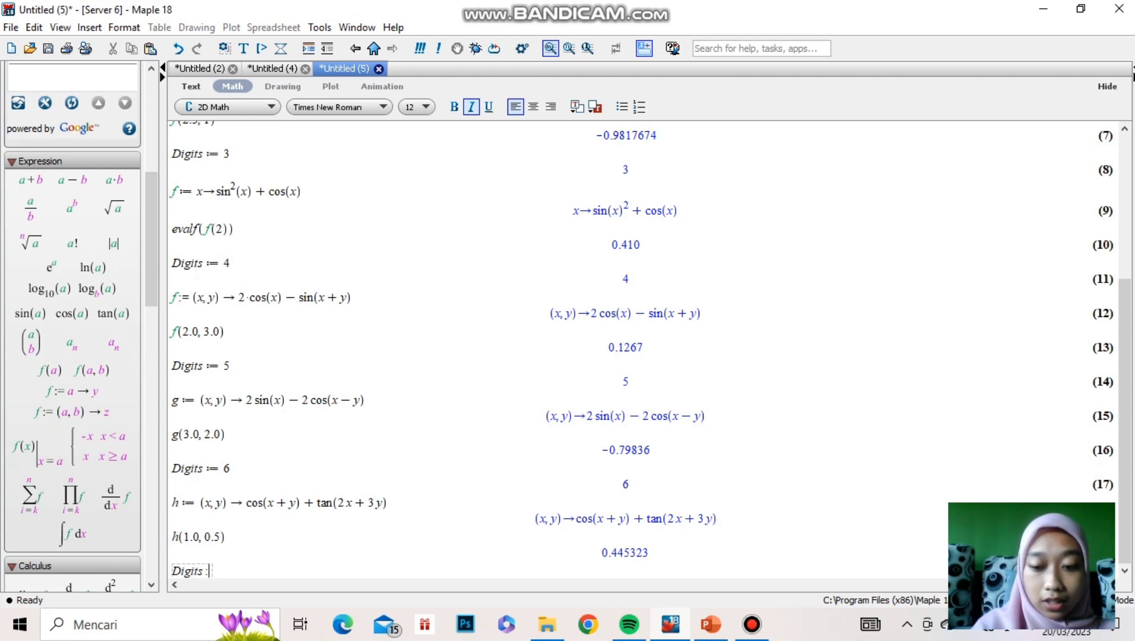
pyautogui.hotkey('shift', 'Return')
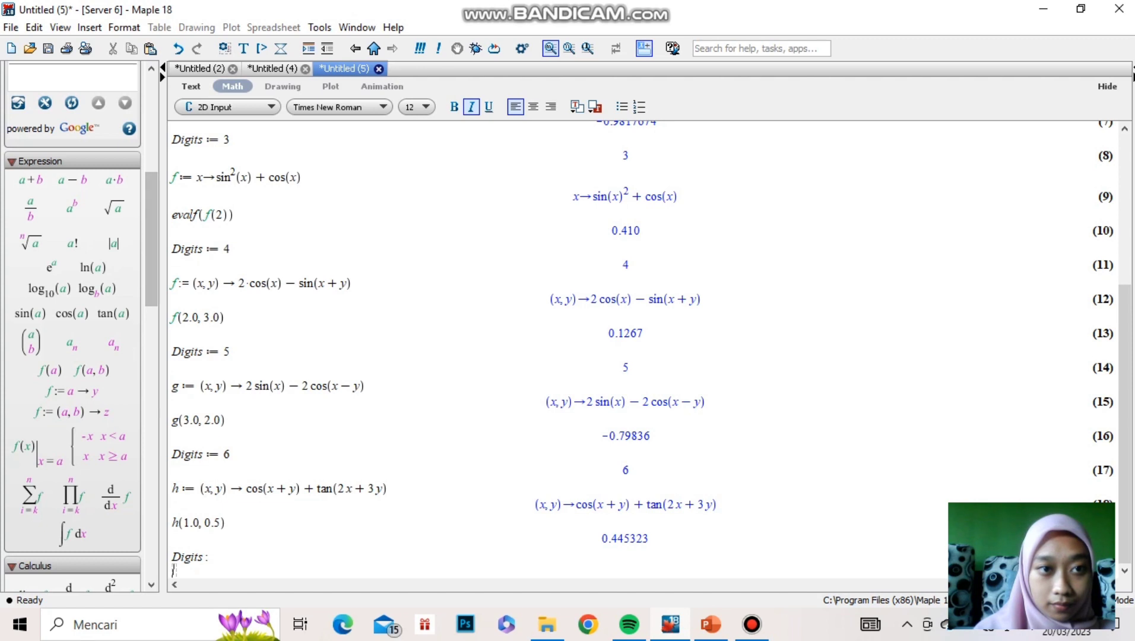
pyautogui.press('BackSpace')
pyautogui.write('= ')
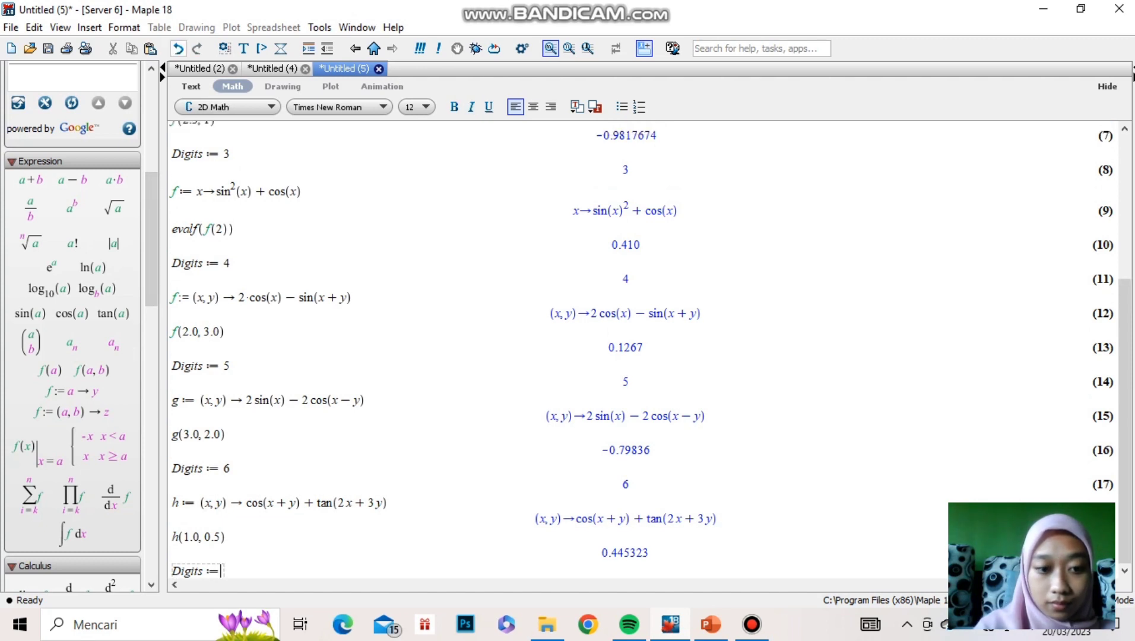
pyautogui.write('7')
pyautogui.press('Return')
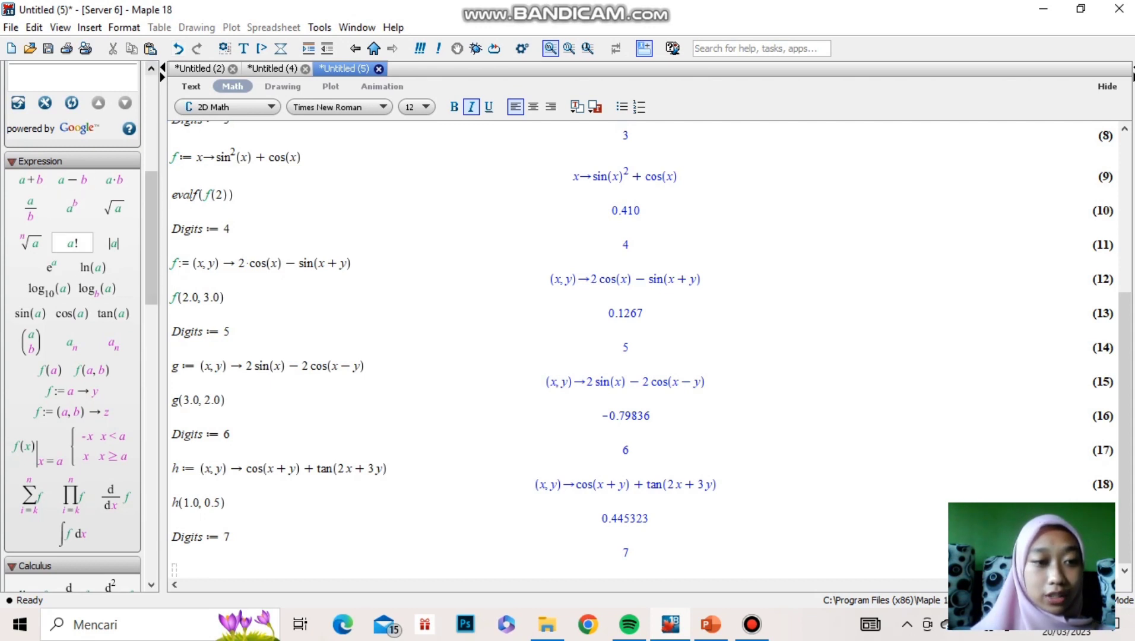
# Step: Insert another two-variable function template below Digits := 7, name it g with arguments x and y, and clear the z placeholder
pyautogui.click(71, 411)
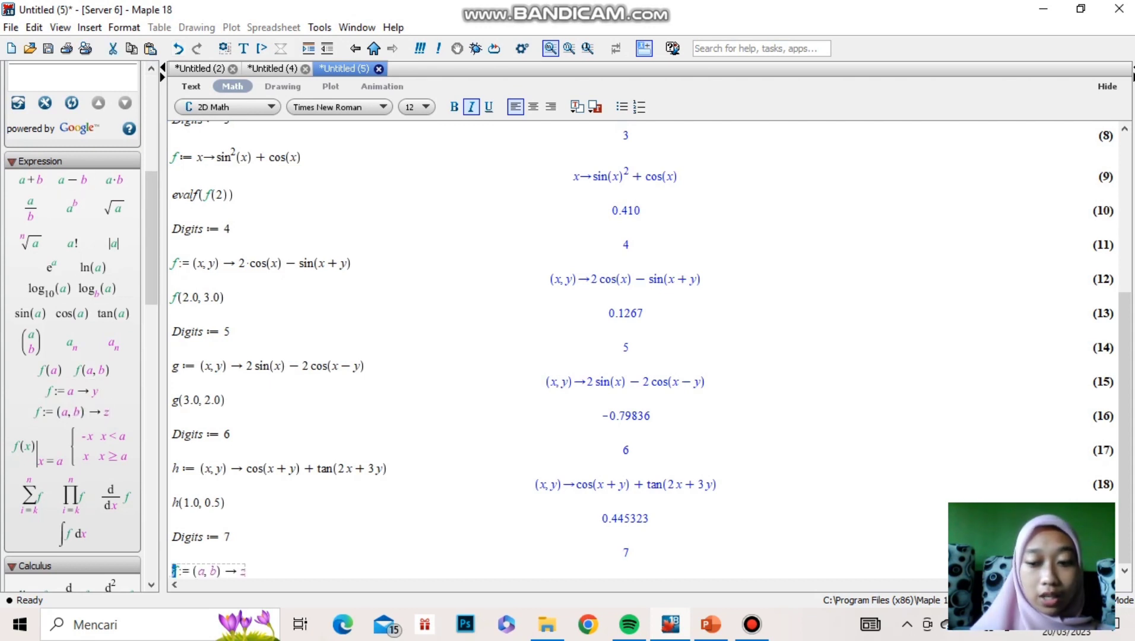
pyautogui.press('BackSpace')
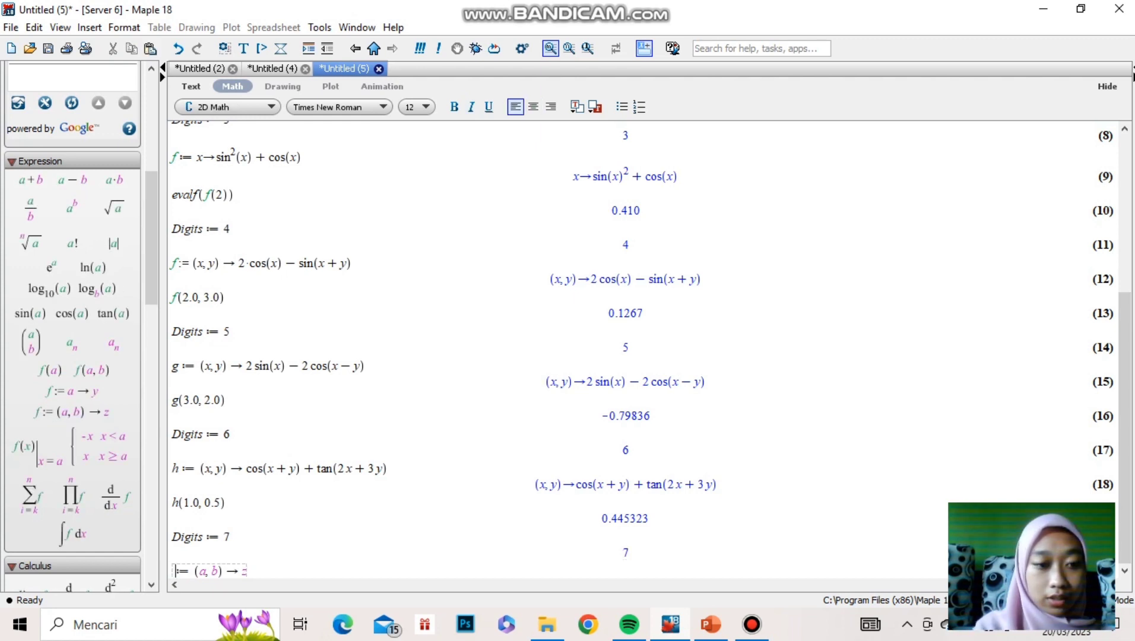
pyautogui.write('g')
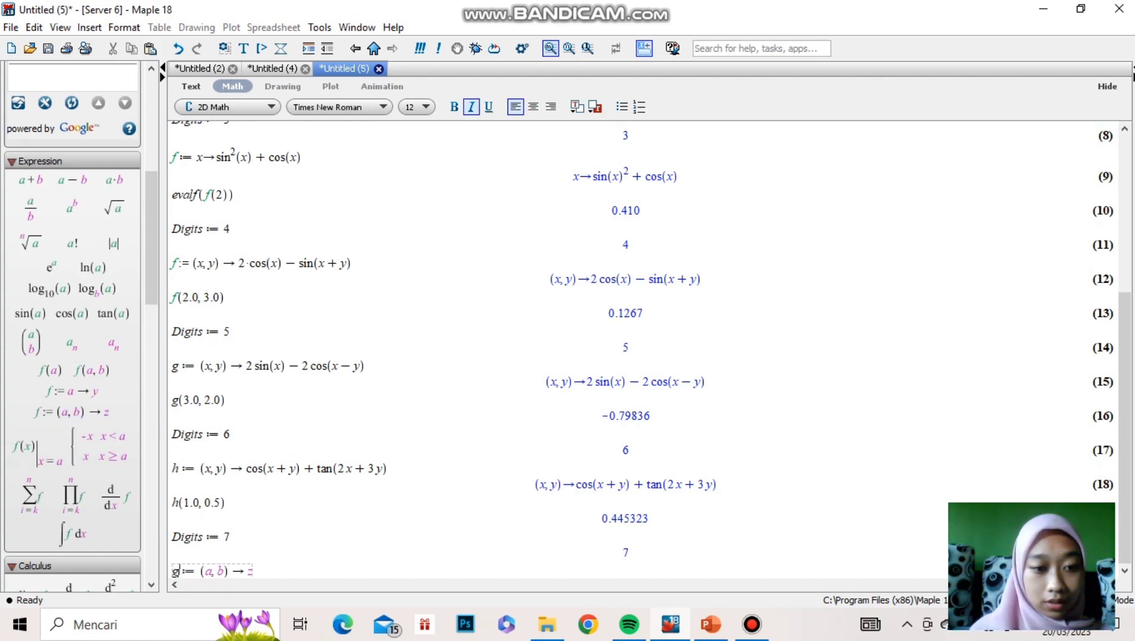
pyautogui.press('Tab')
pyautogui.press('Right')
pyautogui.press('BackSpace')
pyautogui.write('x')
pyautogui.press('Delete')
pyautogui.press('Delete')
pyautogui.write(', y')
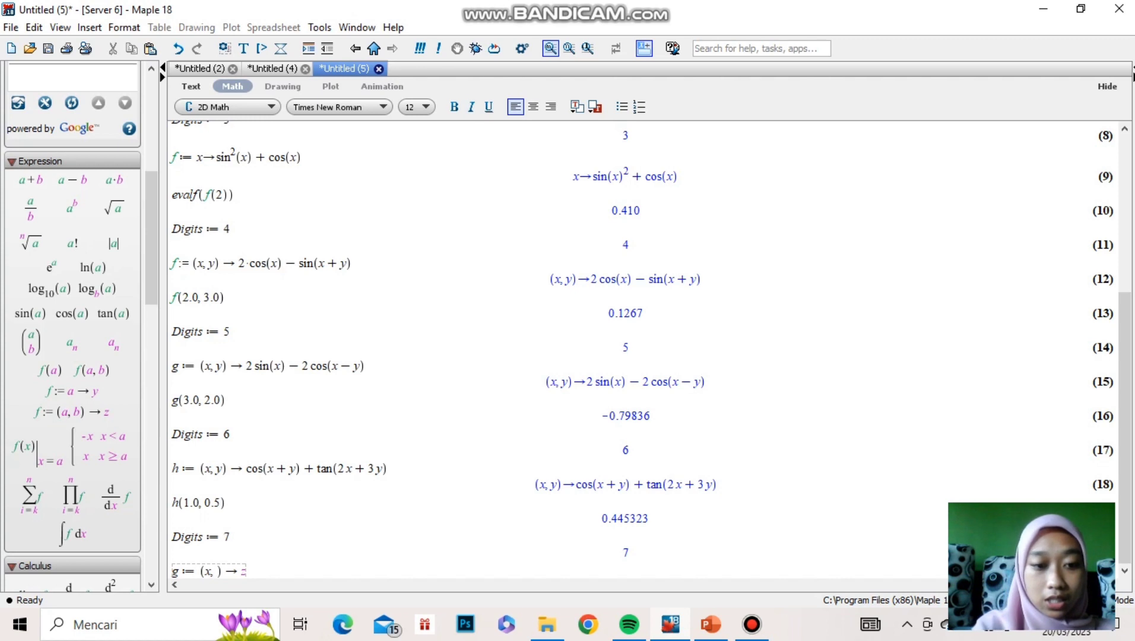
pyautogui.press('Right')
pyautogui.press('Right')
pyautogui.press('BackSpace')
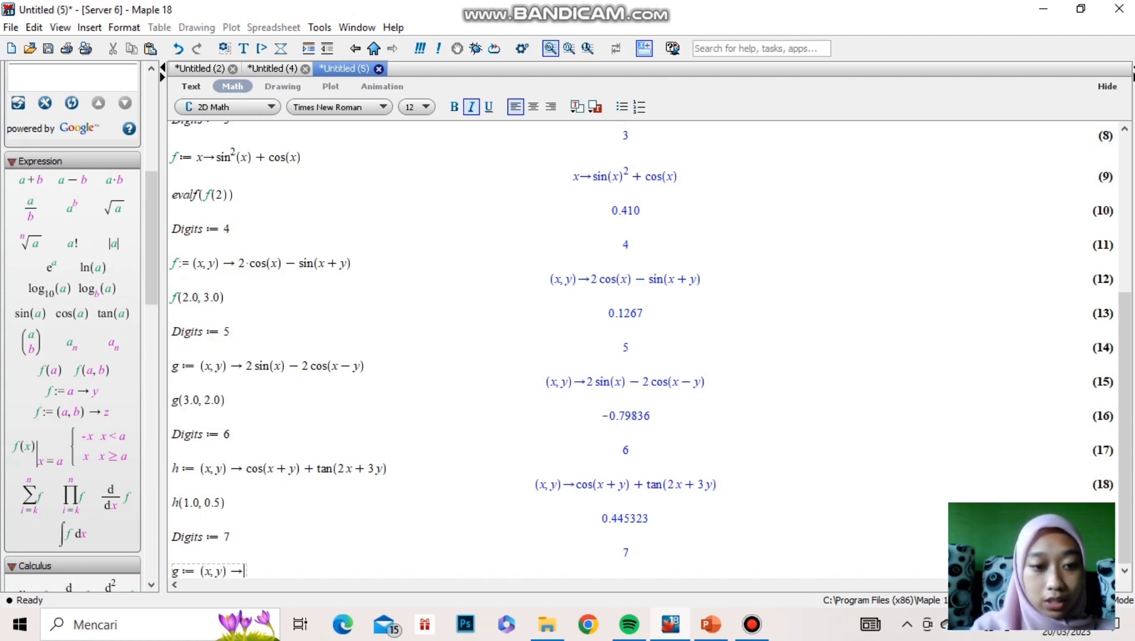
# Step: Complete the definition as g := (x, y) -> cos(y) + sin(2 x - y) and execute it
pyautogui.write('c')
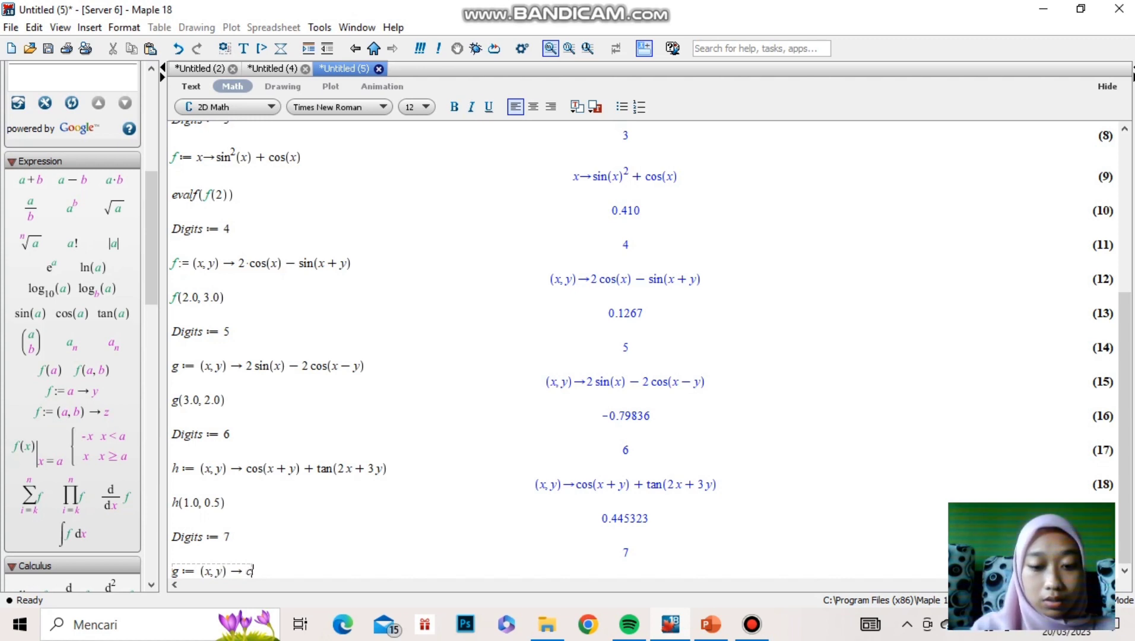
pyautogui.write('os(')
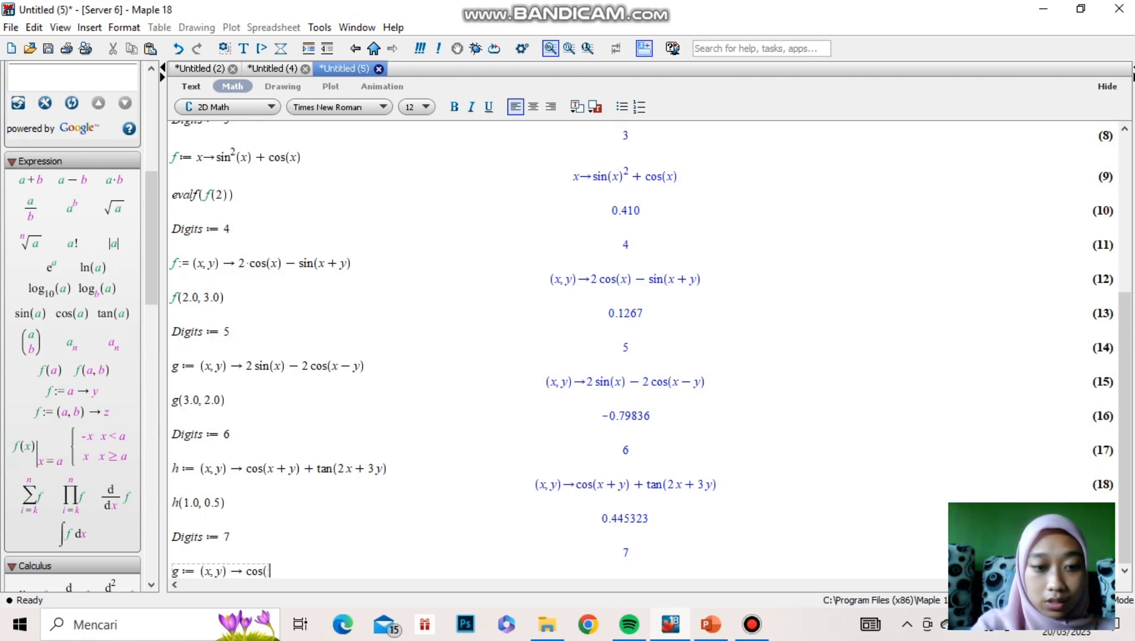
pyautogui.write('y)+')
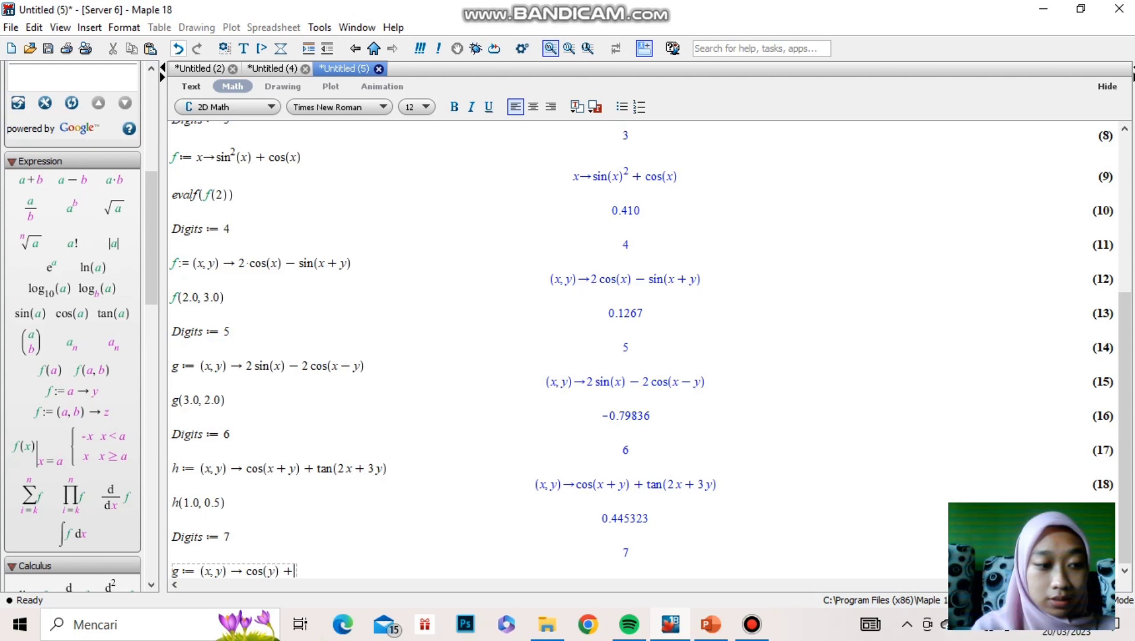
pyautogui.write('si')
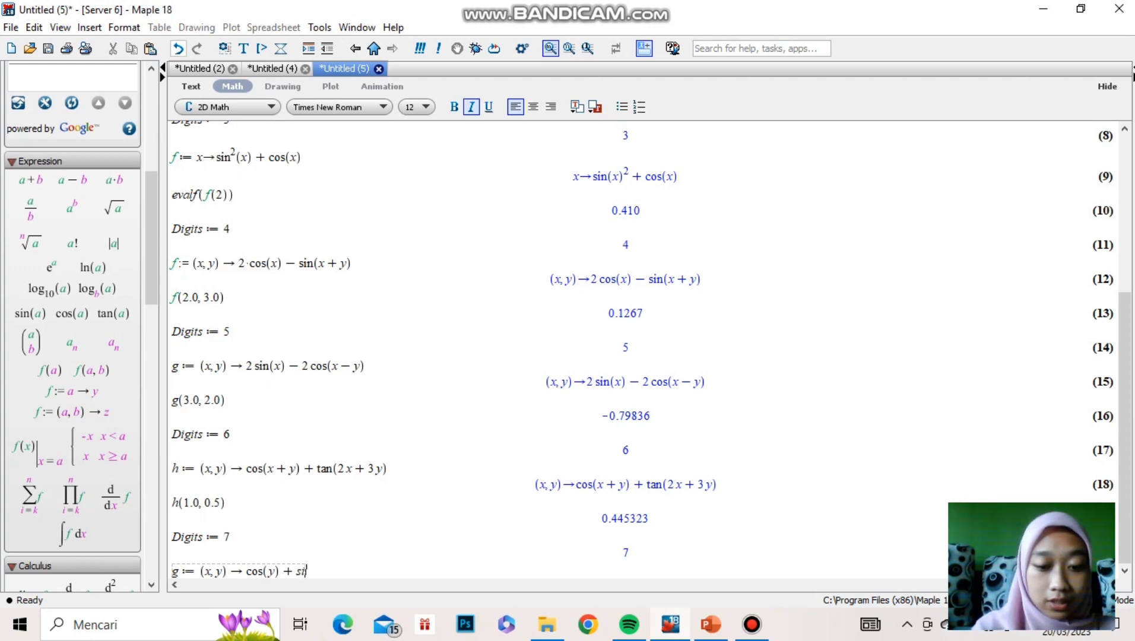
pyautogui.write('n(2x')
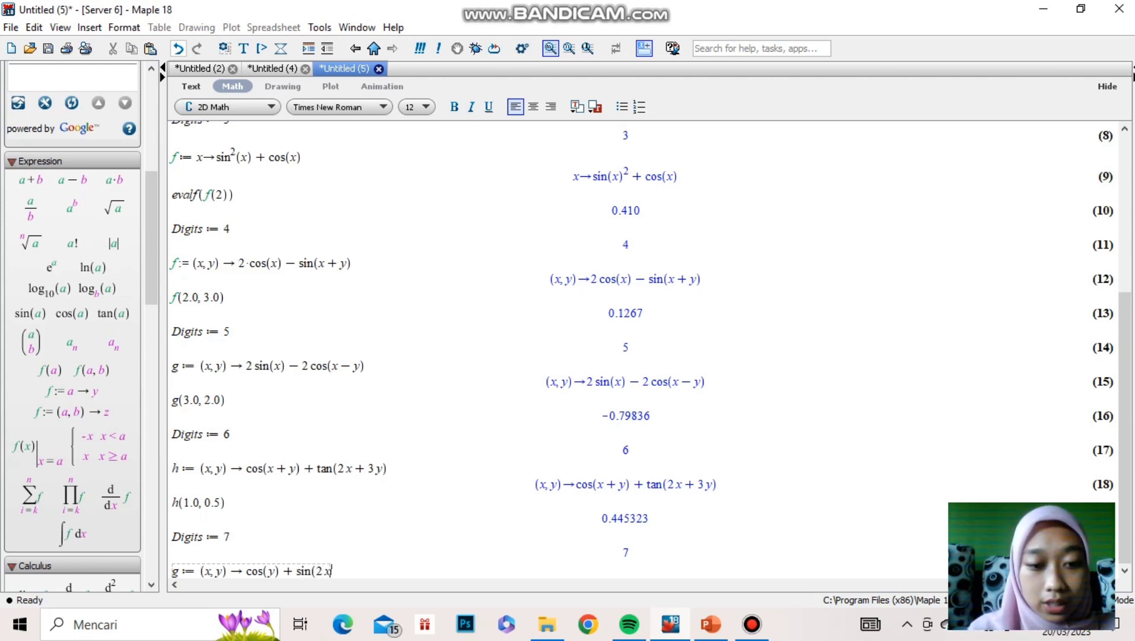
pyautogui.write('-y)')
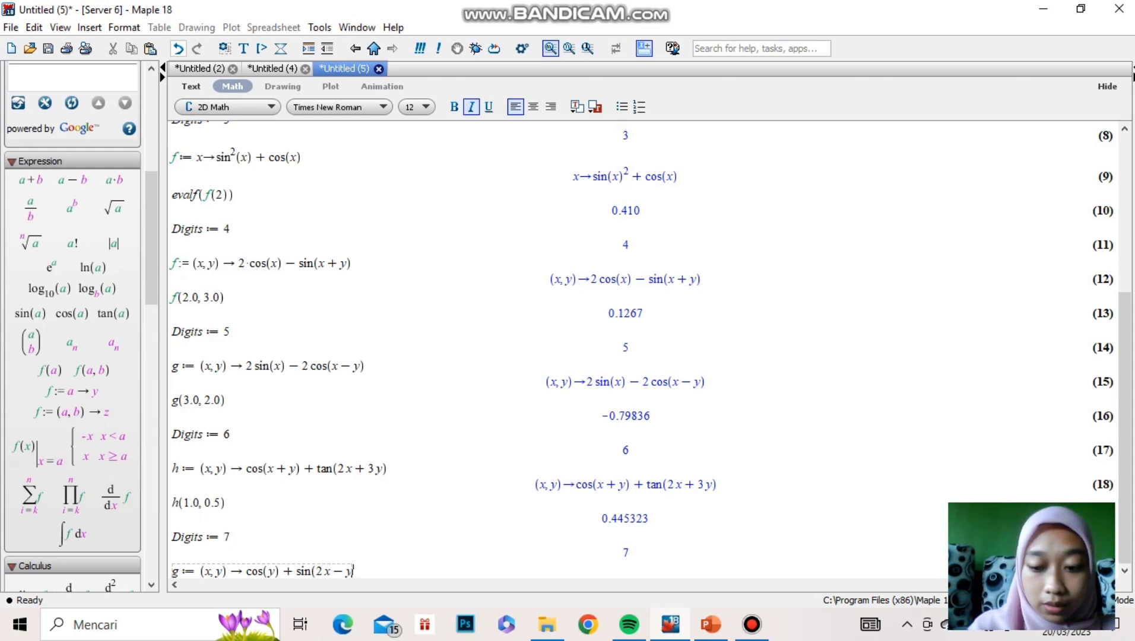
pyautogui.press('Return')
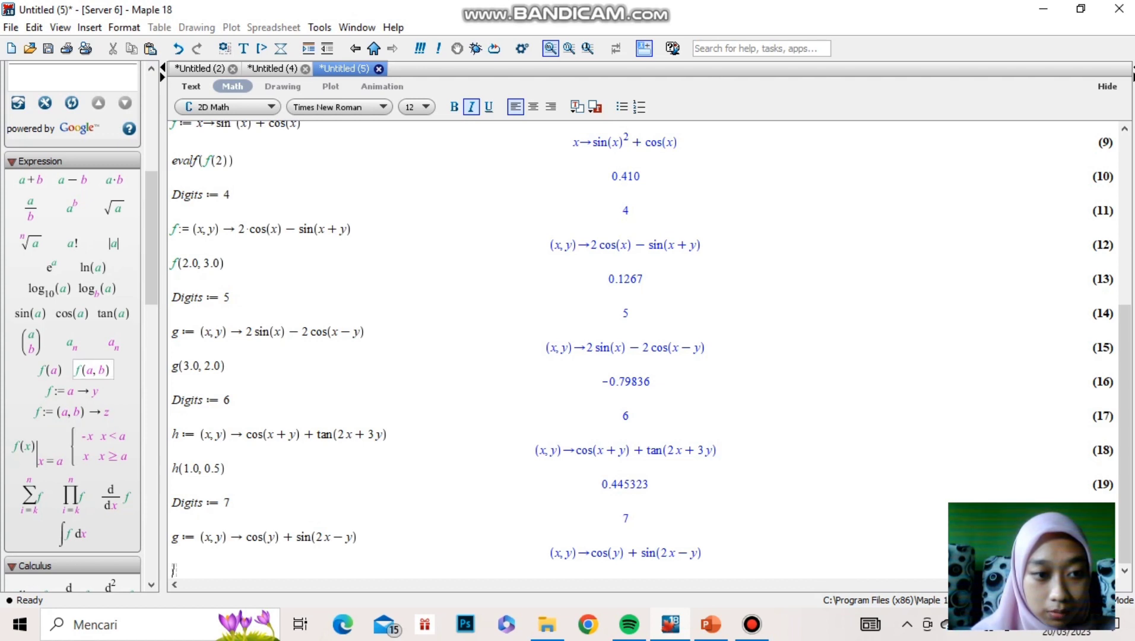
# Step: Evaluate g(2.0, 3.0) below the new definition of g, adapting the f(a, b) template
pyautogui.click(92, 370)
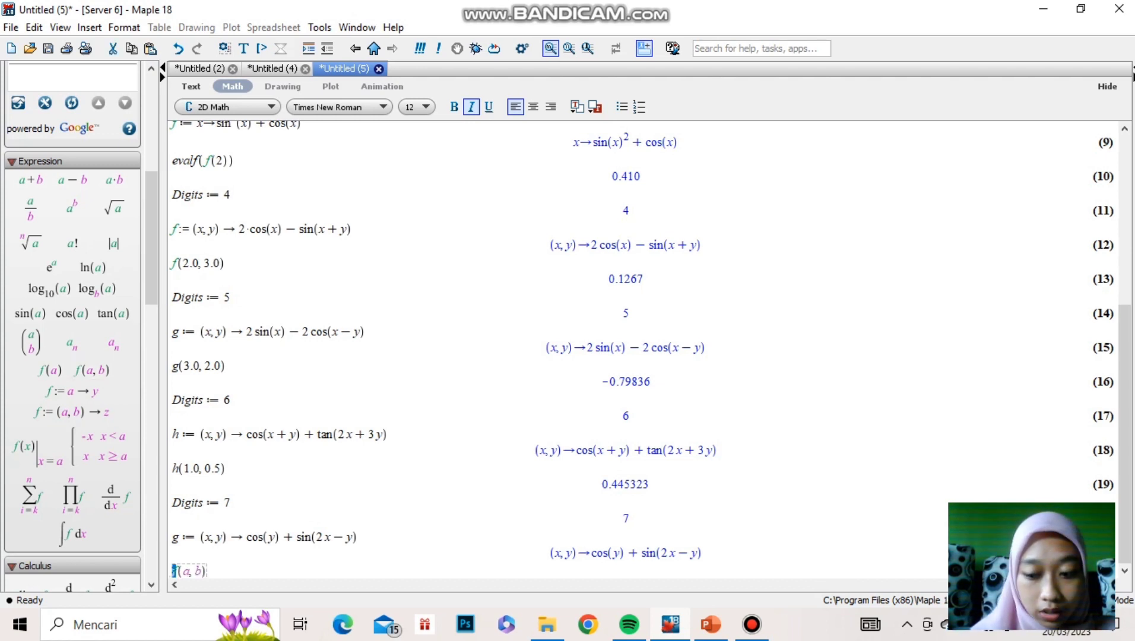
pyautogui.write('g')
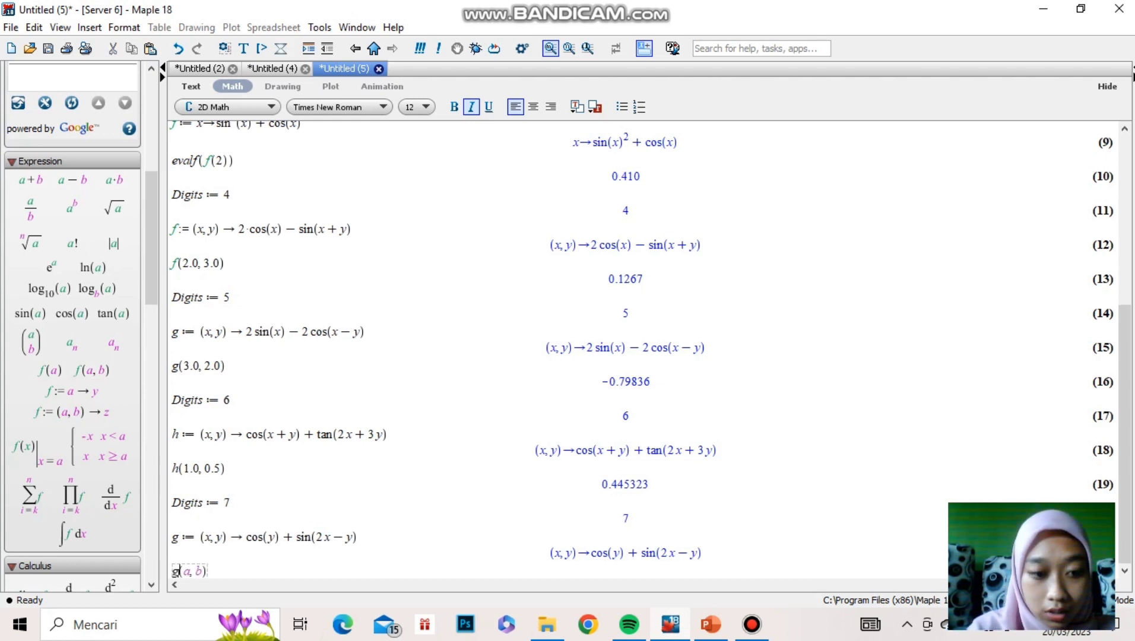
pyautogui.press('Right')
pyautogui.press('Right')
pyautogui.press('BackSpace')
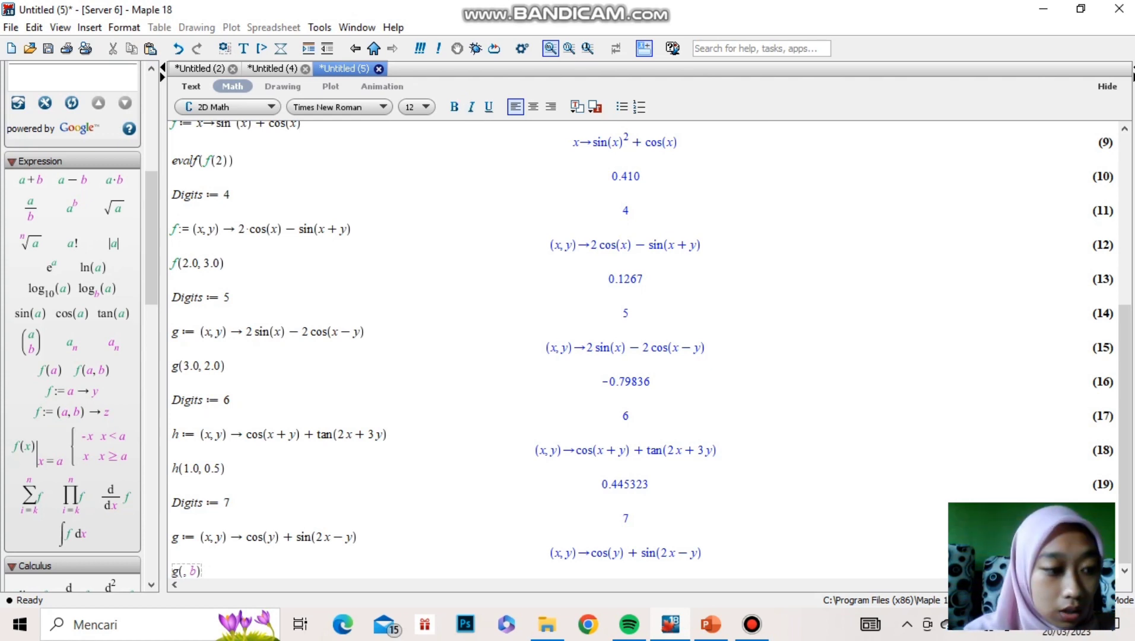
pyautogui.write('2.0')
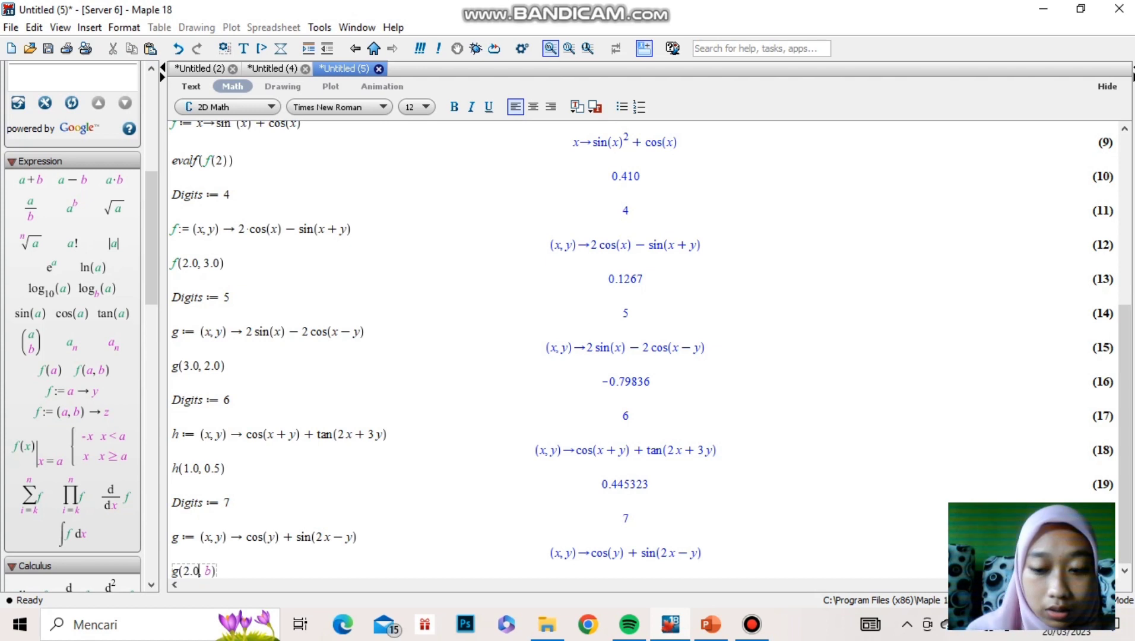
pyautogui.press('Right')
pyautogui.press('Right')
pyautogui.press('BackSpace')
pyautogui.write('3.0')
pyautogui.press('Right')
pyautogui.press('Return')
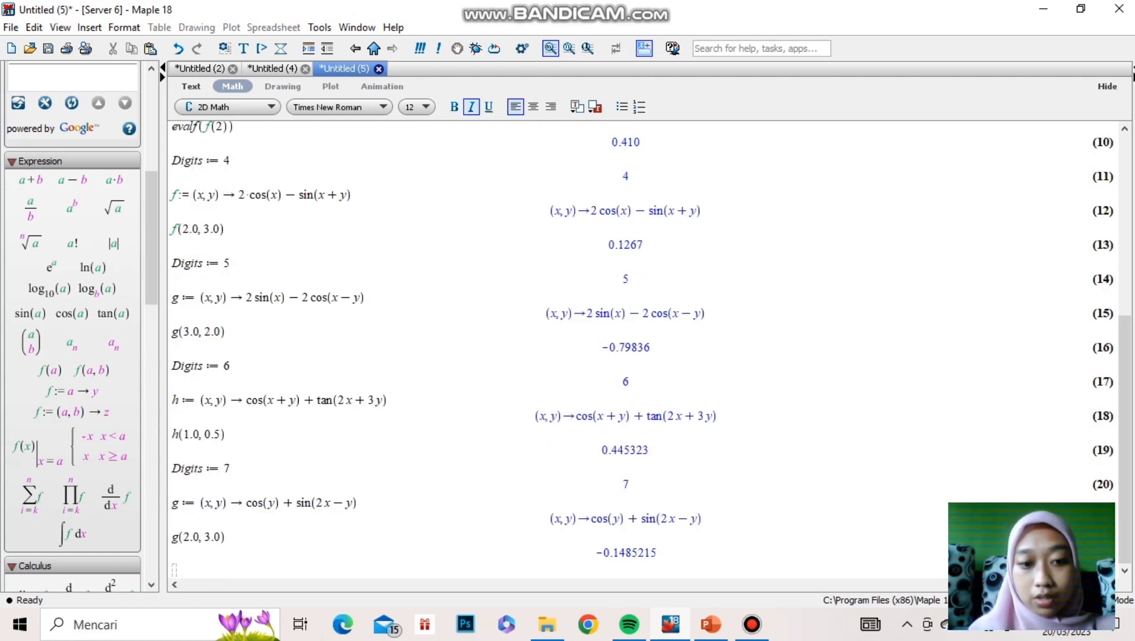